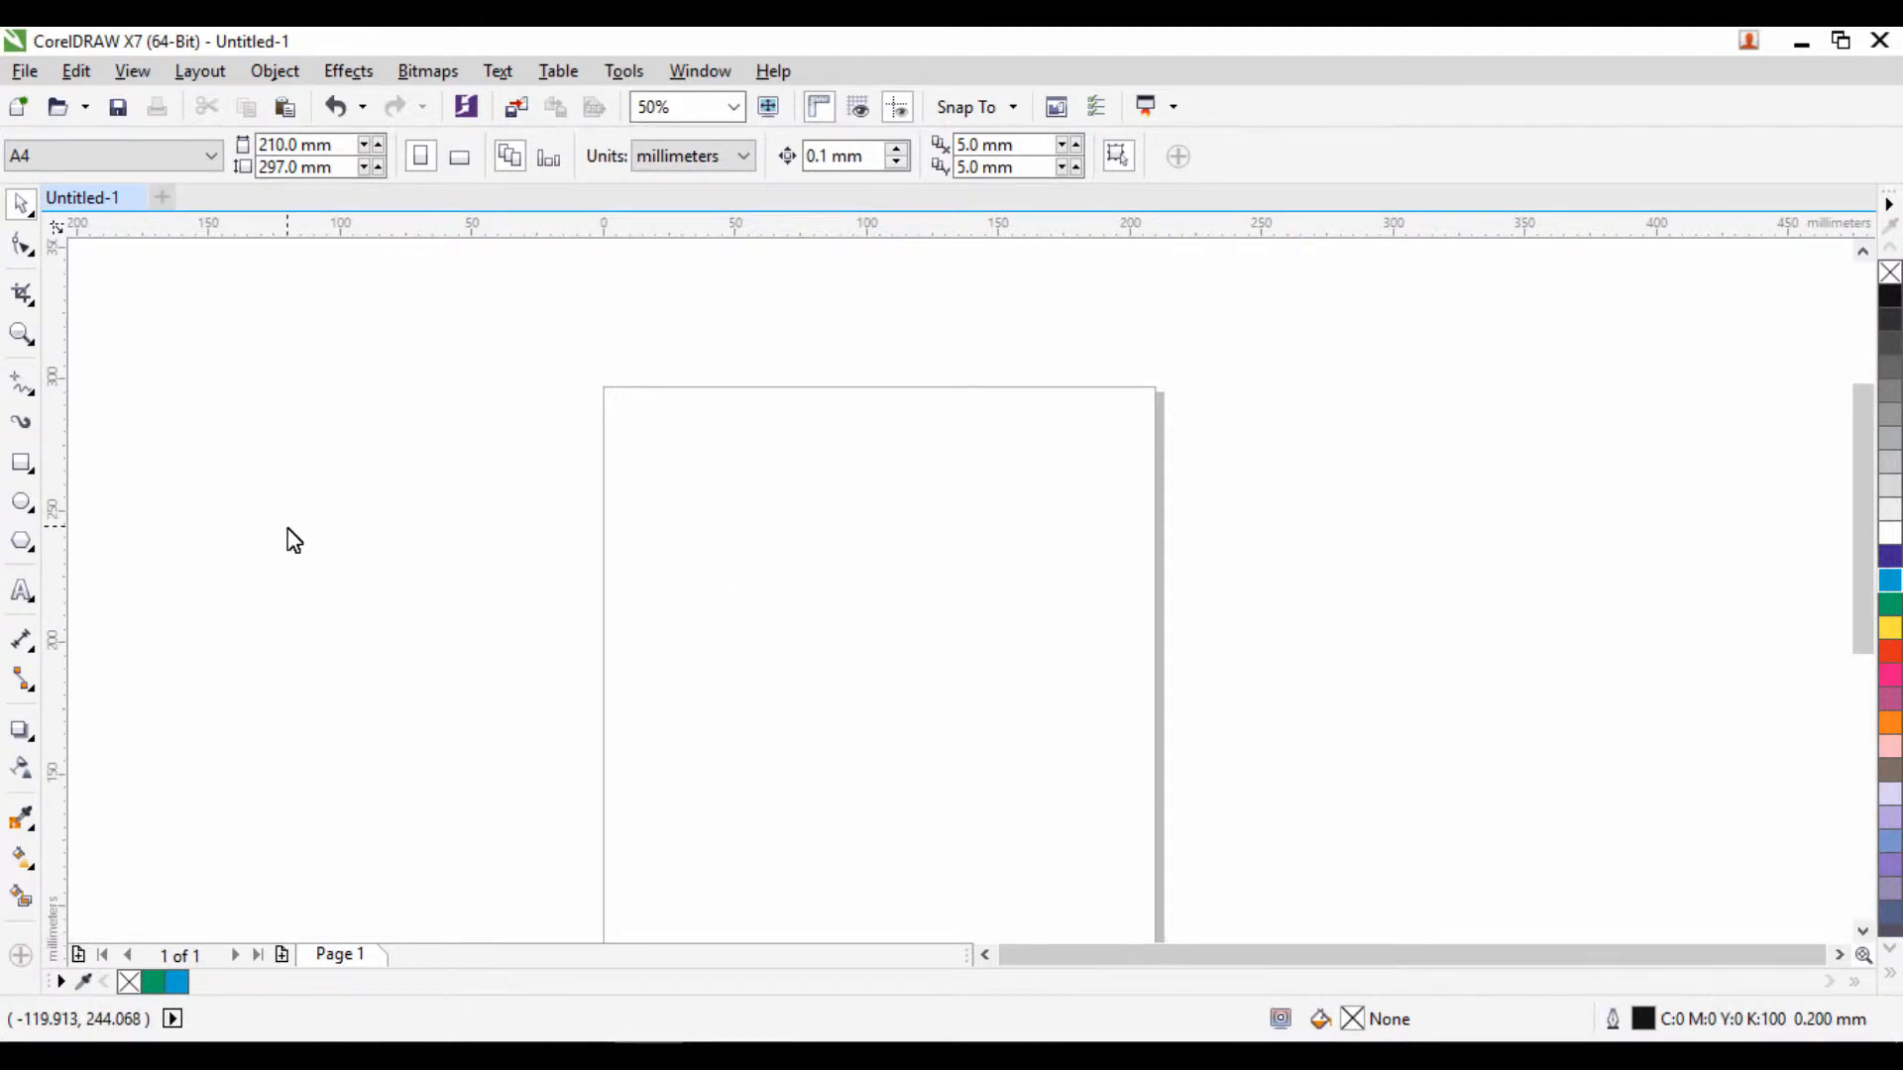
Draw a rectangle about 146 mm wide and 83 mm high in the upper part of the page
{"action": "left_click", "coordinate": [21, 461]}
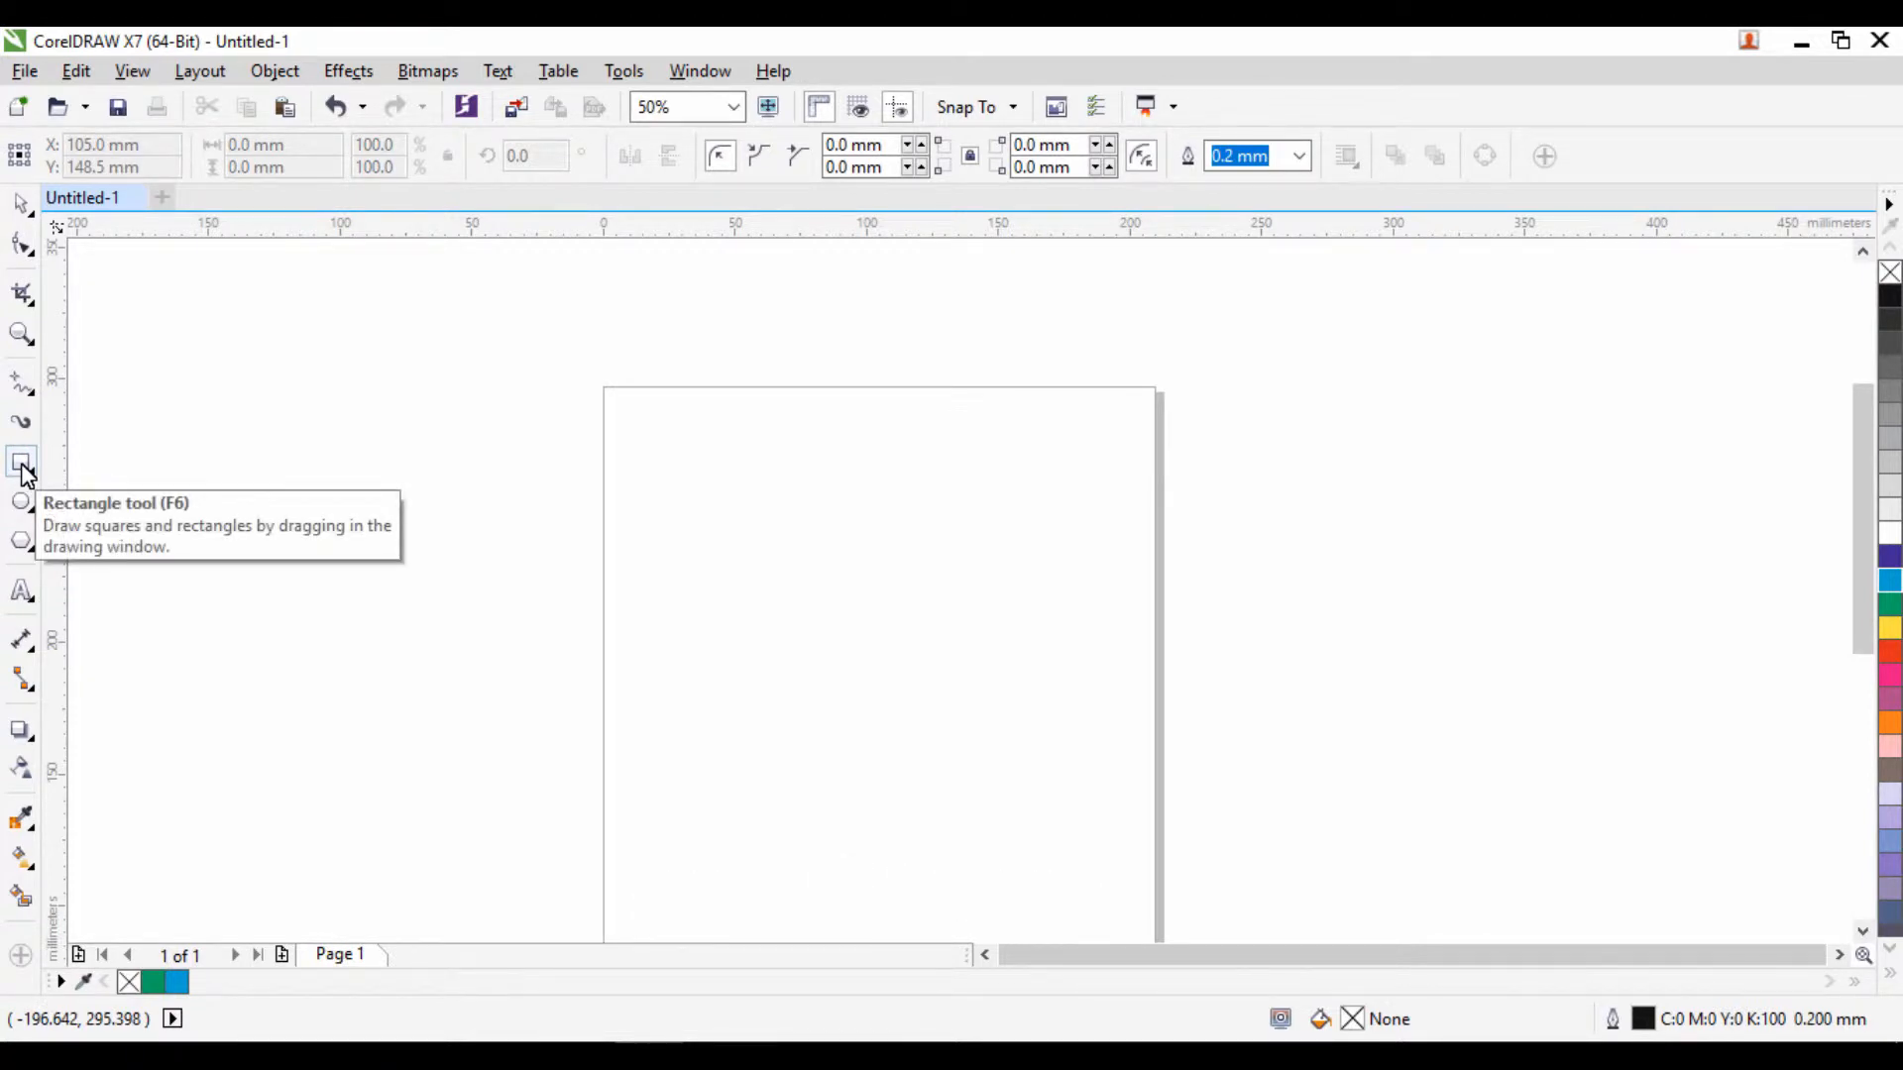
{"action": "left_click_drag", "start_coordinate": [650, 463], "coordinate": [1034, 682]}
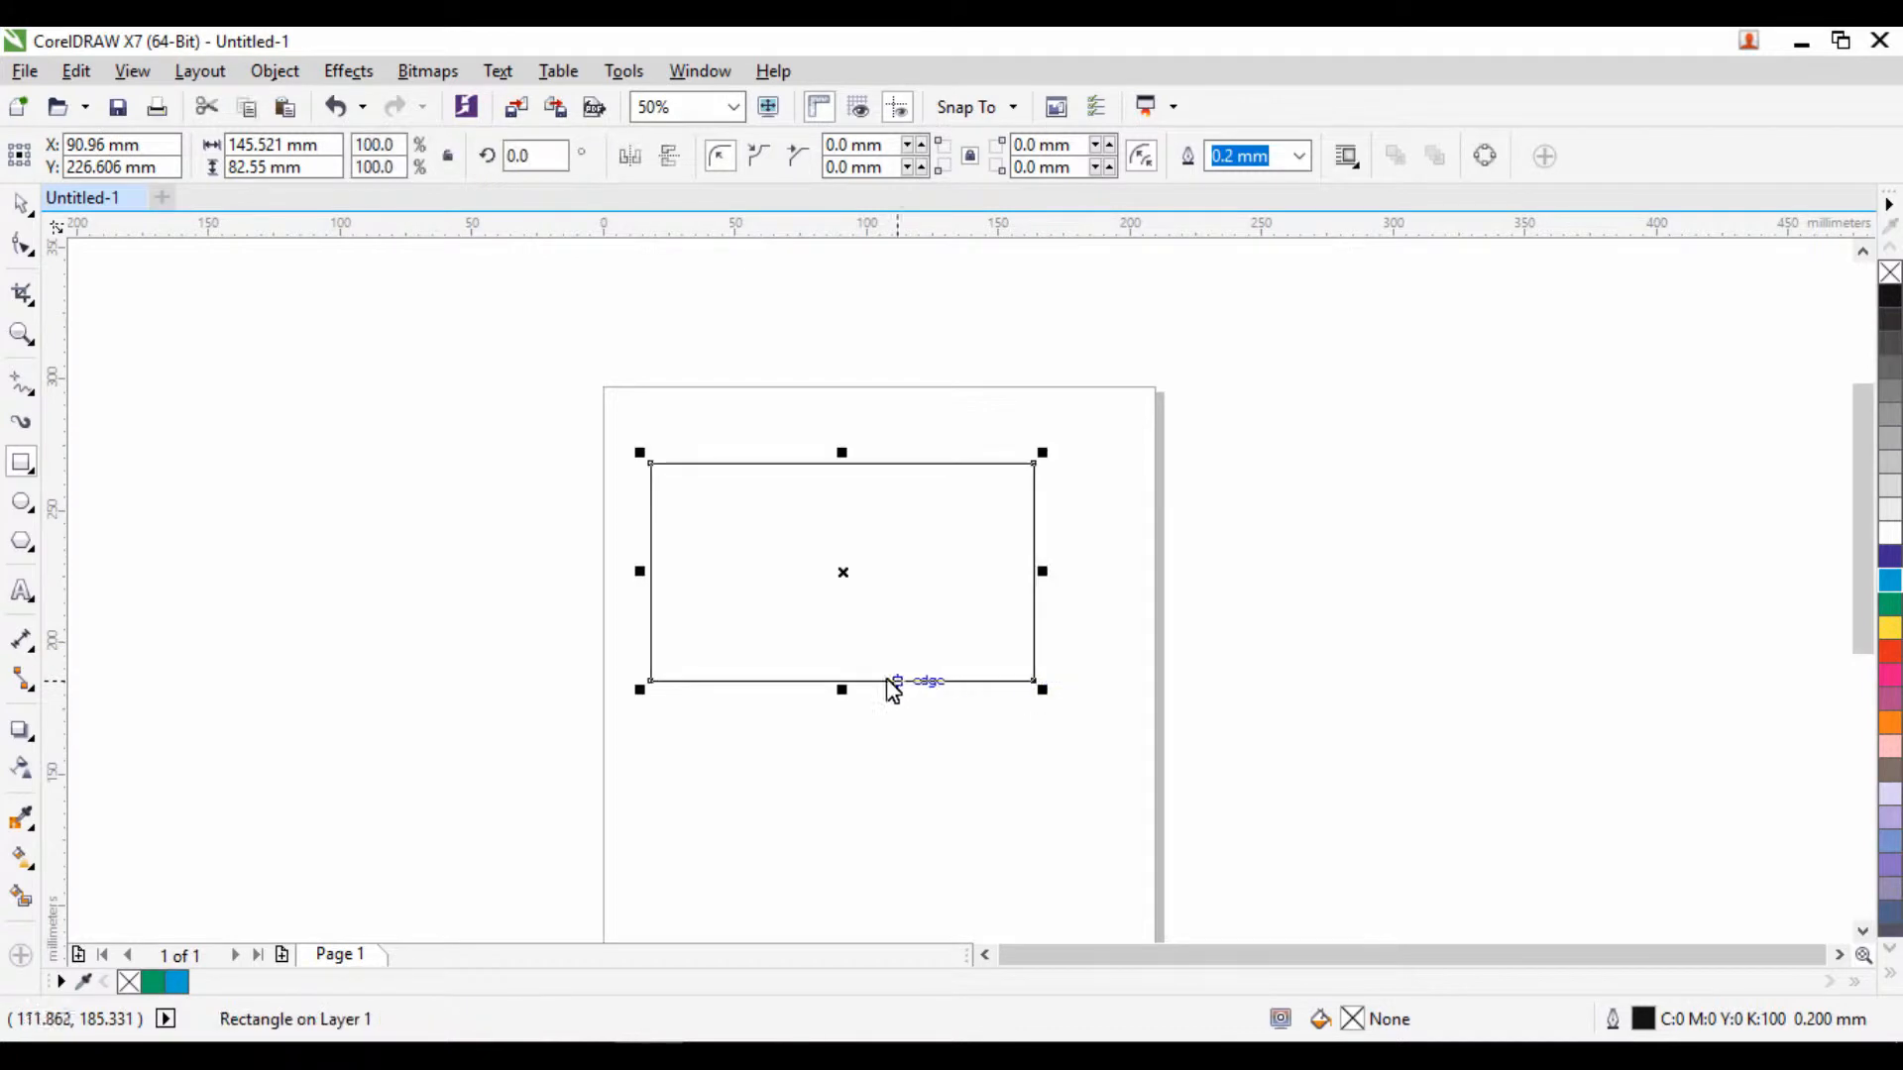
Draw a square below the rectangle and set its width and height to 100 mm
{"action": "scroll", "coordinate": [756, 446], "scroll_direction": "down", "scroll_amount": 3}
{"action": "scroll", "coordinate": [611, 548], "scroll_direction": "up", "scroll_amount": 3}
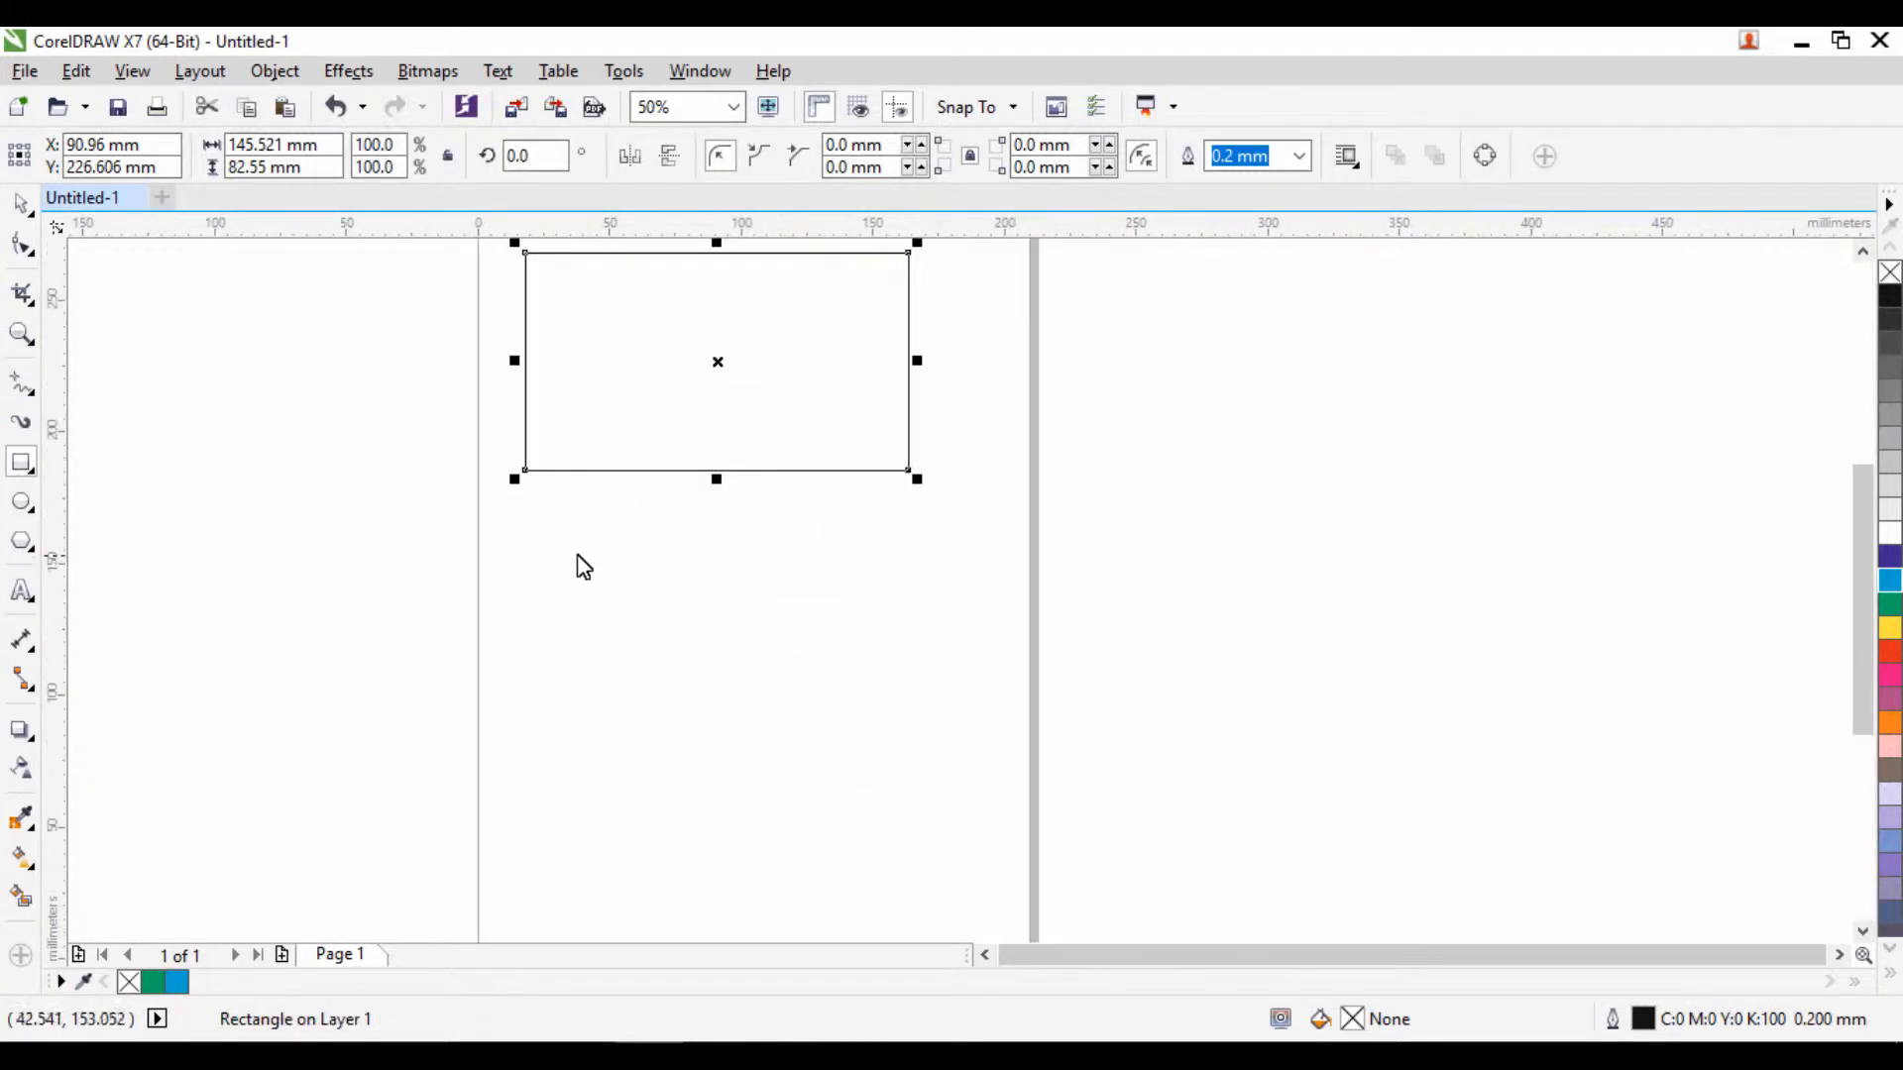
{"action": "left_click_drag", "start_coordinate": [526, 519], "coordinate": [750, 742]}
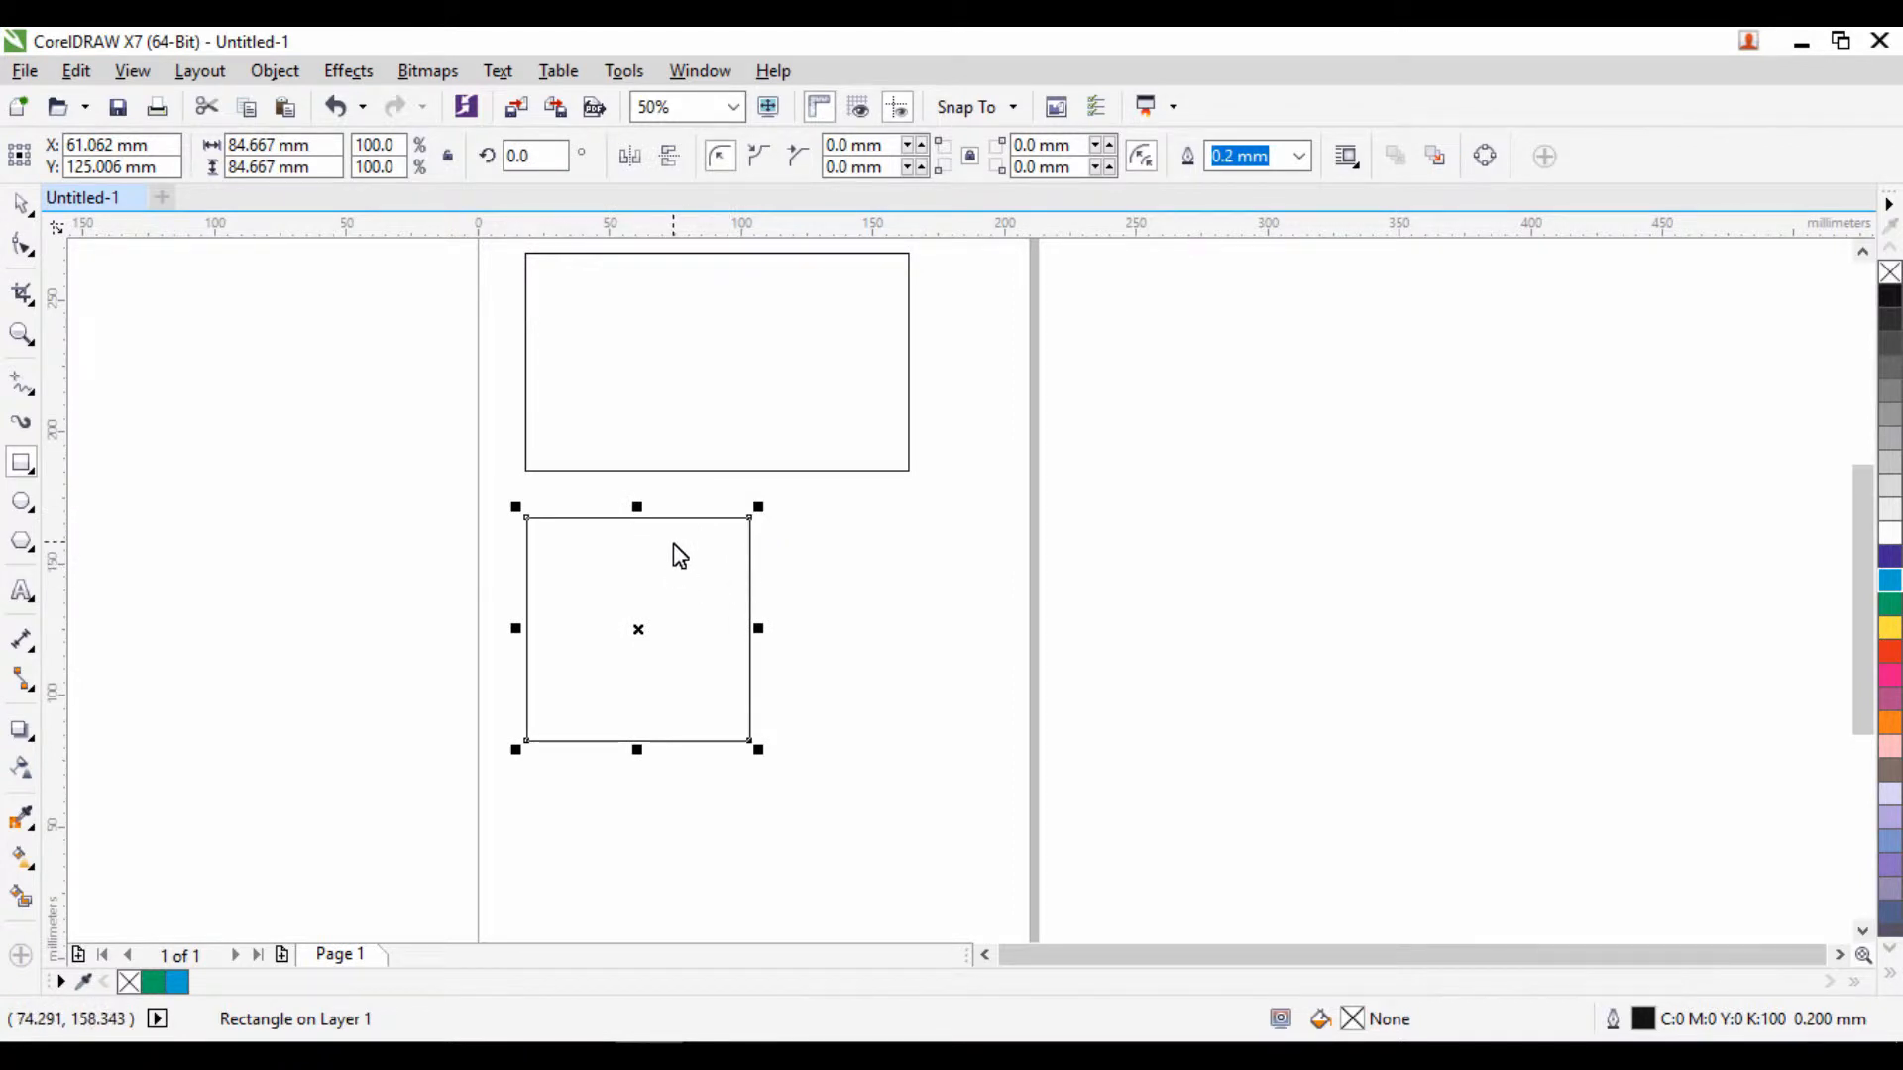
{"action": "left_click", "coordinate": [297, 146]}
{"action": "type", "text": "100"}
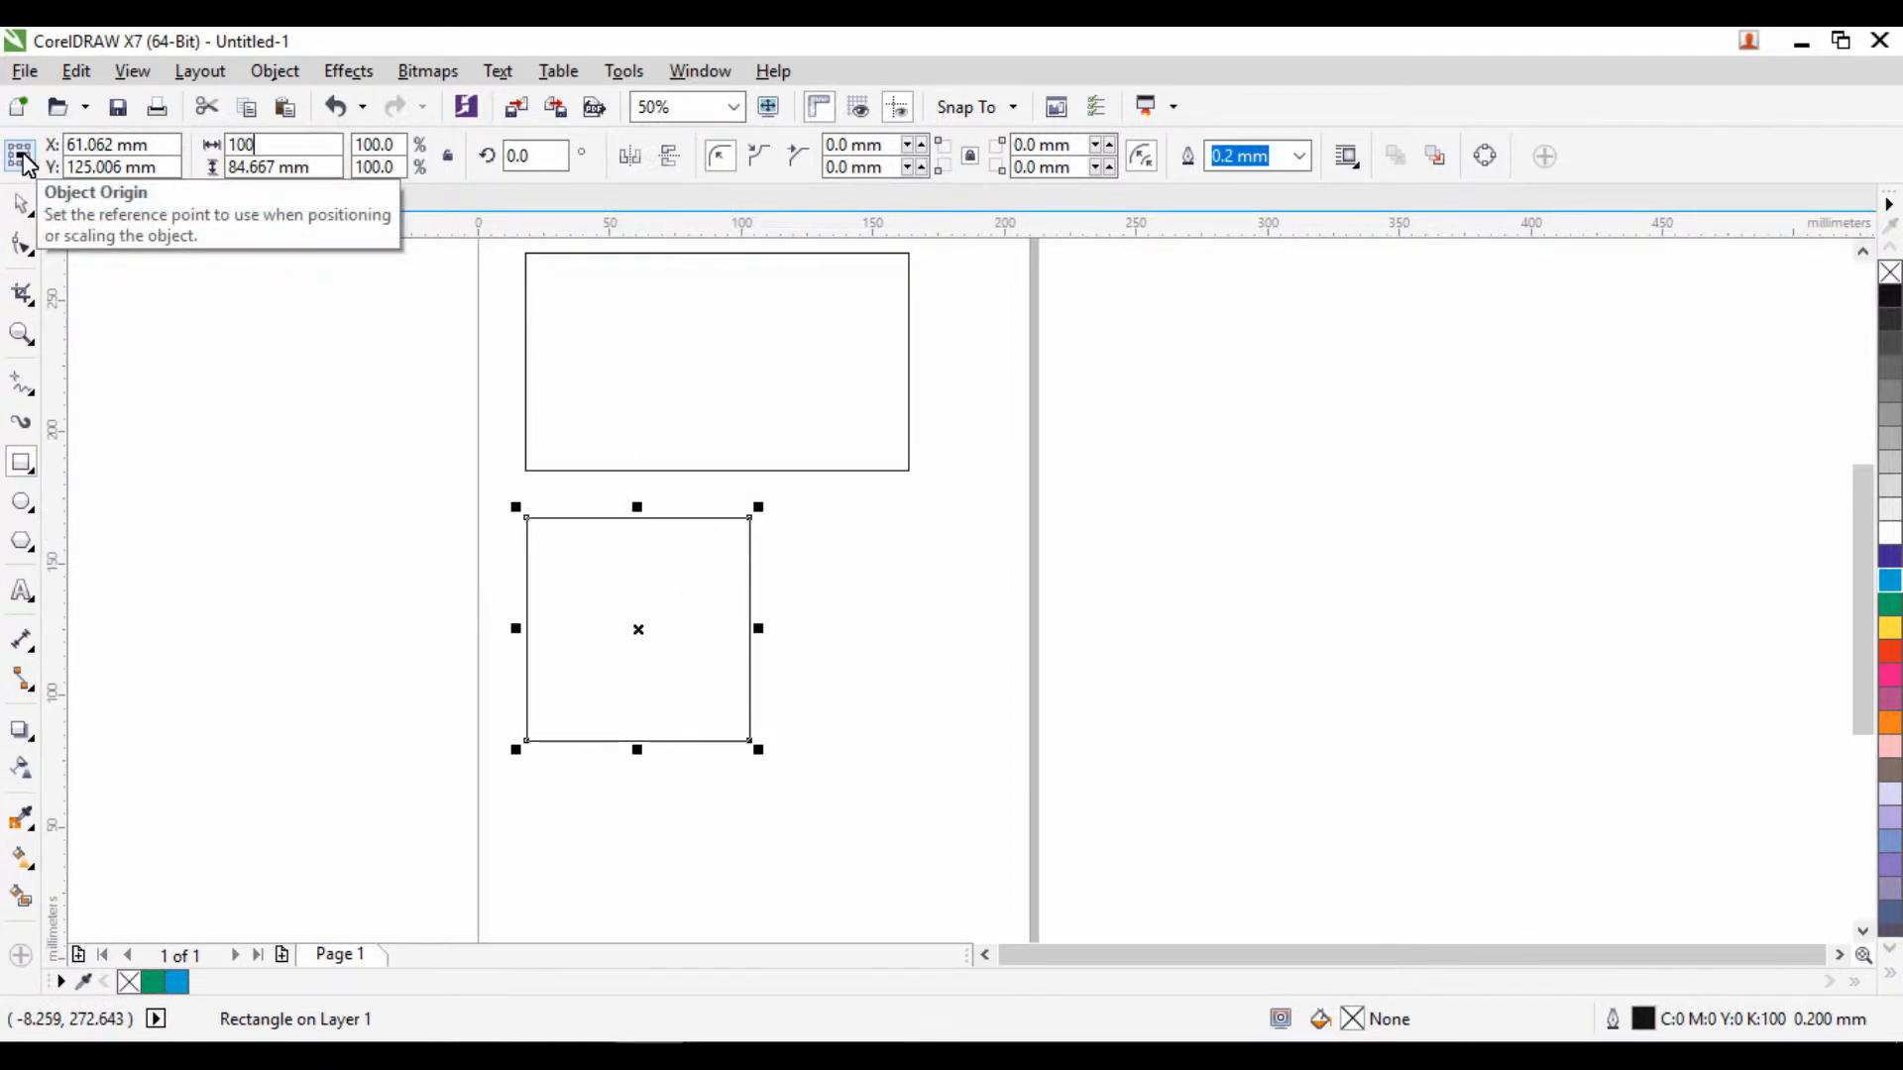
{"action": "key", "text": "Tab"}
{"action": "type", "text": "1"}
{"action": "key", "text": "Return"}
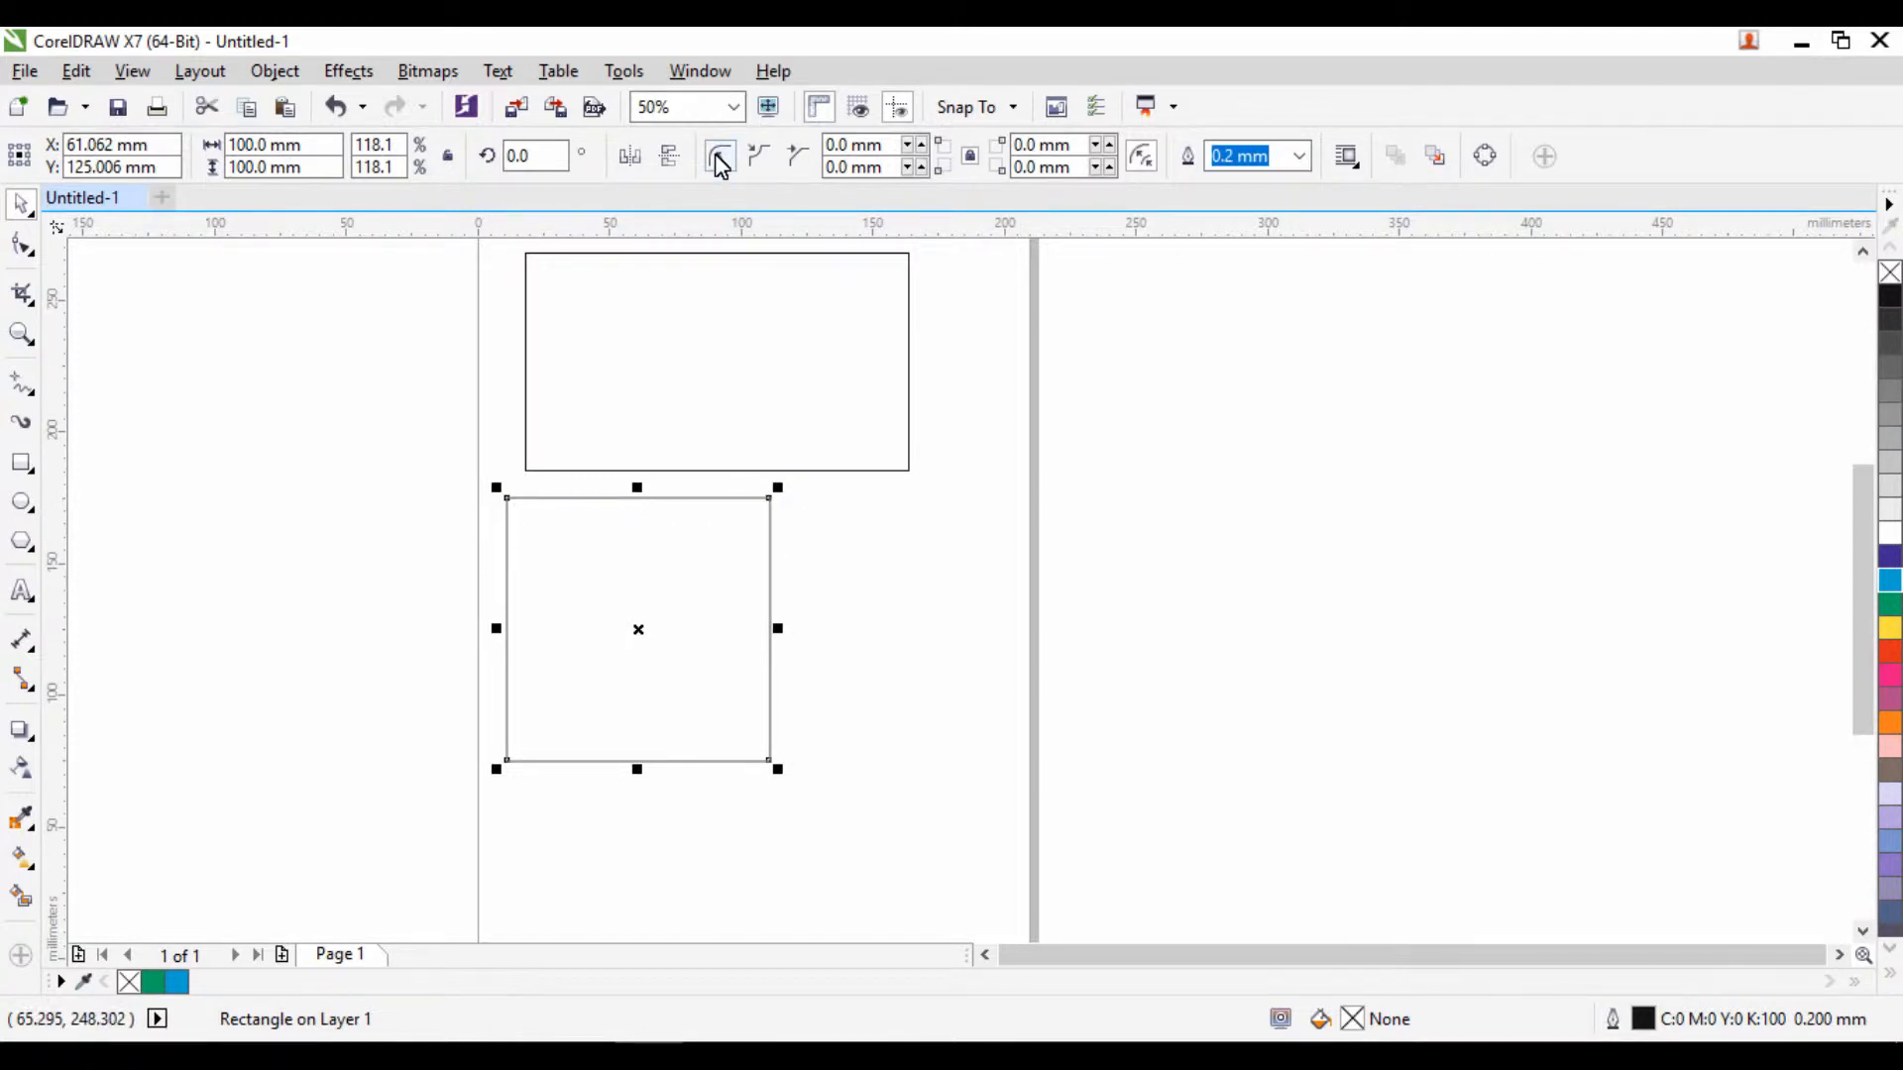
Round all four corners of the square with a 5 mm radius
{"action": "left_click", "coordinate": [797, 155]}
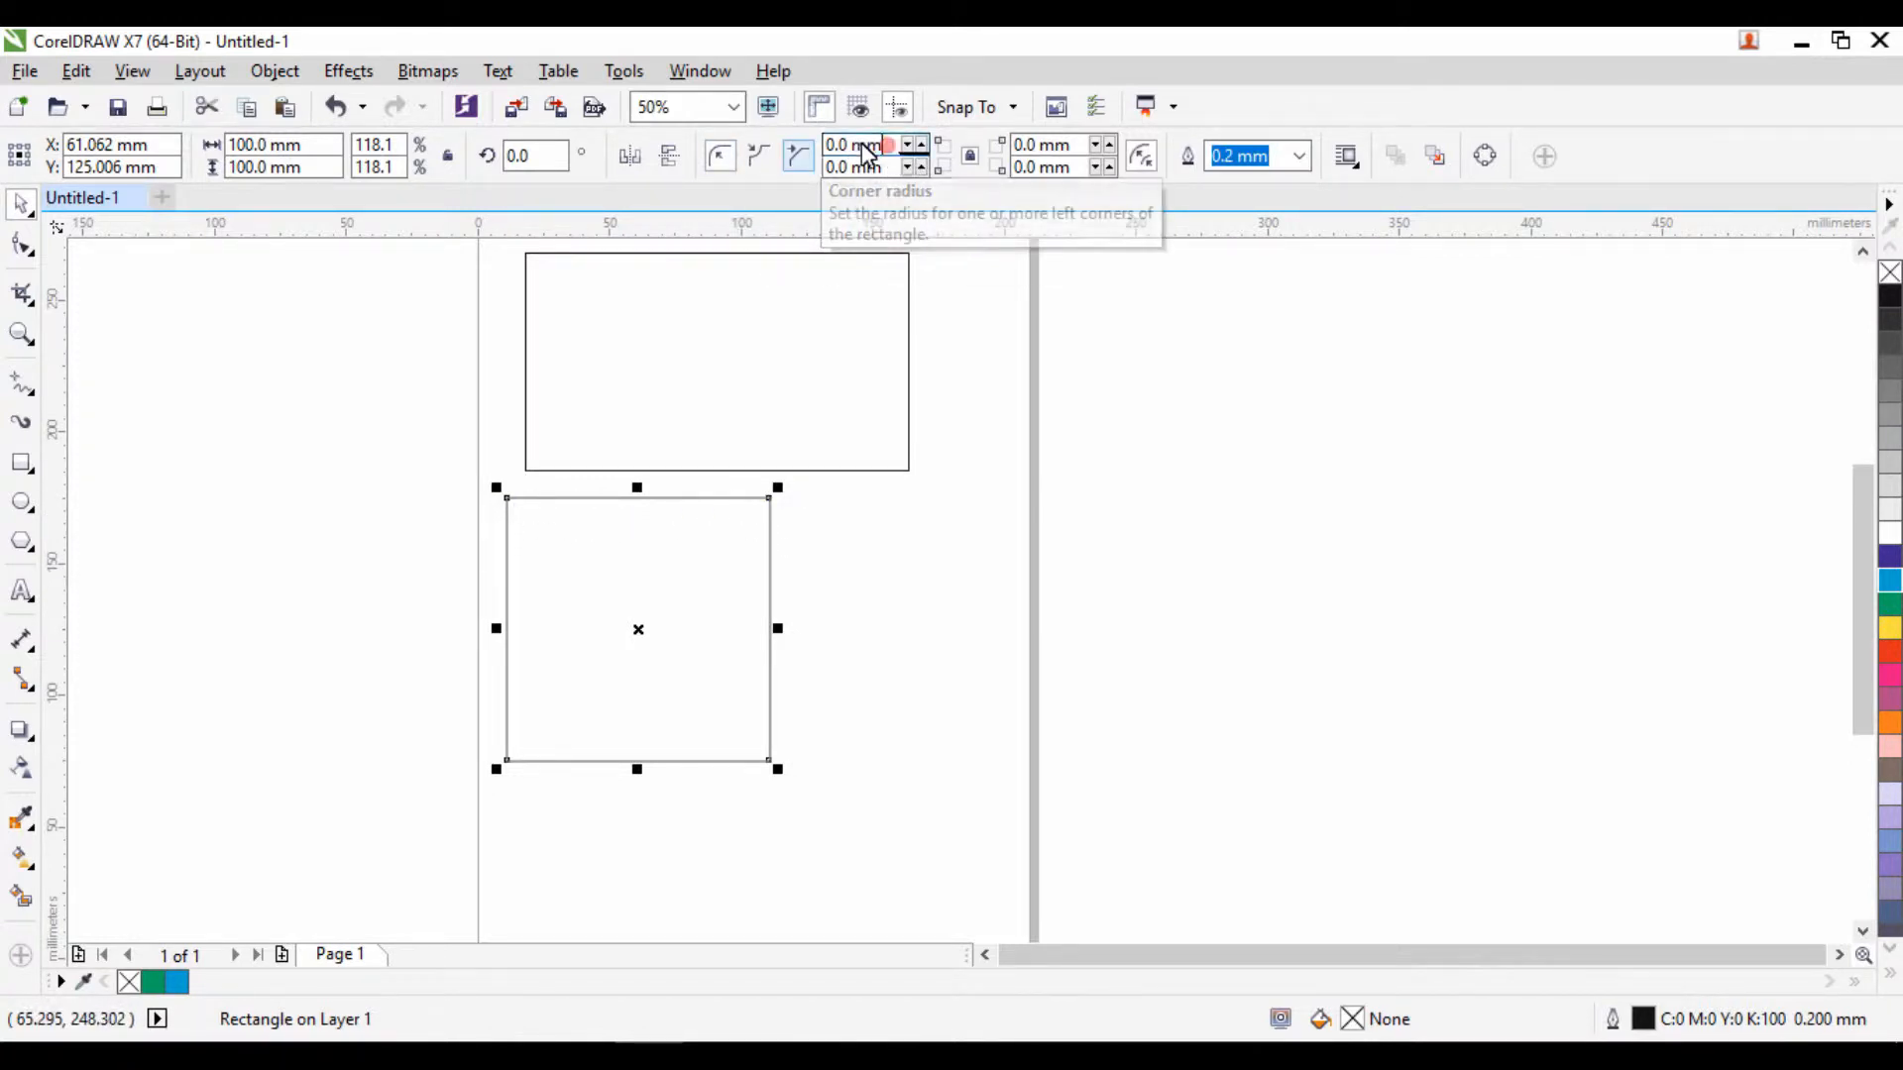
{"action": "left_click", "coordinate": [862, 146]}
{"action": "type", "text": "5"}
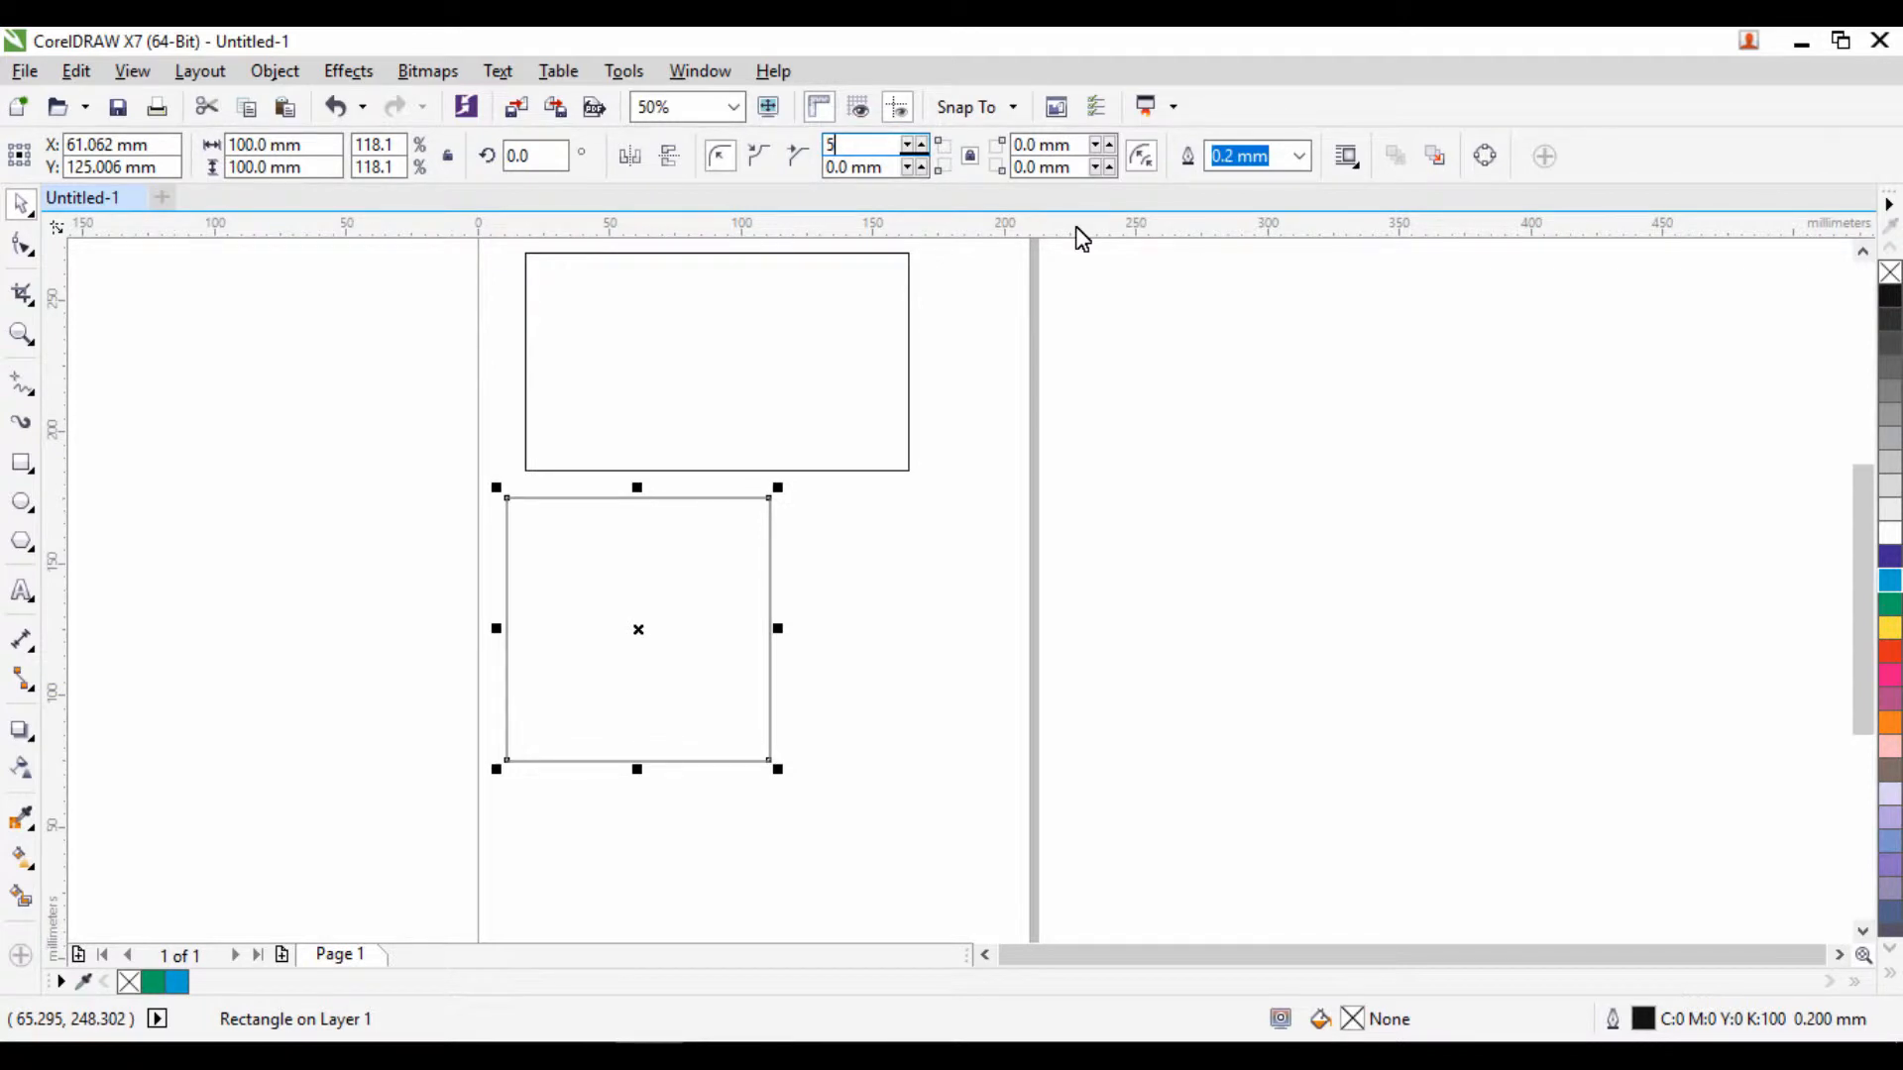
{"action": "key", "text": "Return"}
Increase the corner radius of the square to 10 mm, and after that to 25 mm
{"action": "left_click_drag", "start_coordinate": [891, 144], "coordinate": [722, 159]}
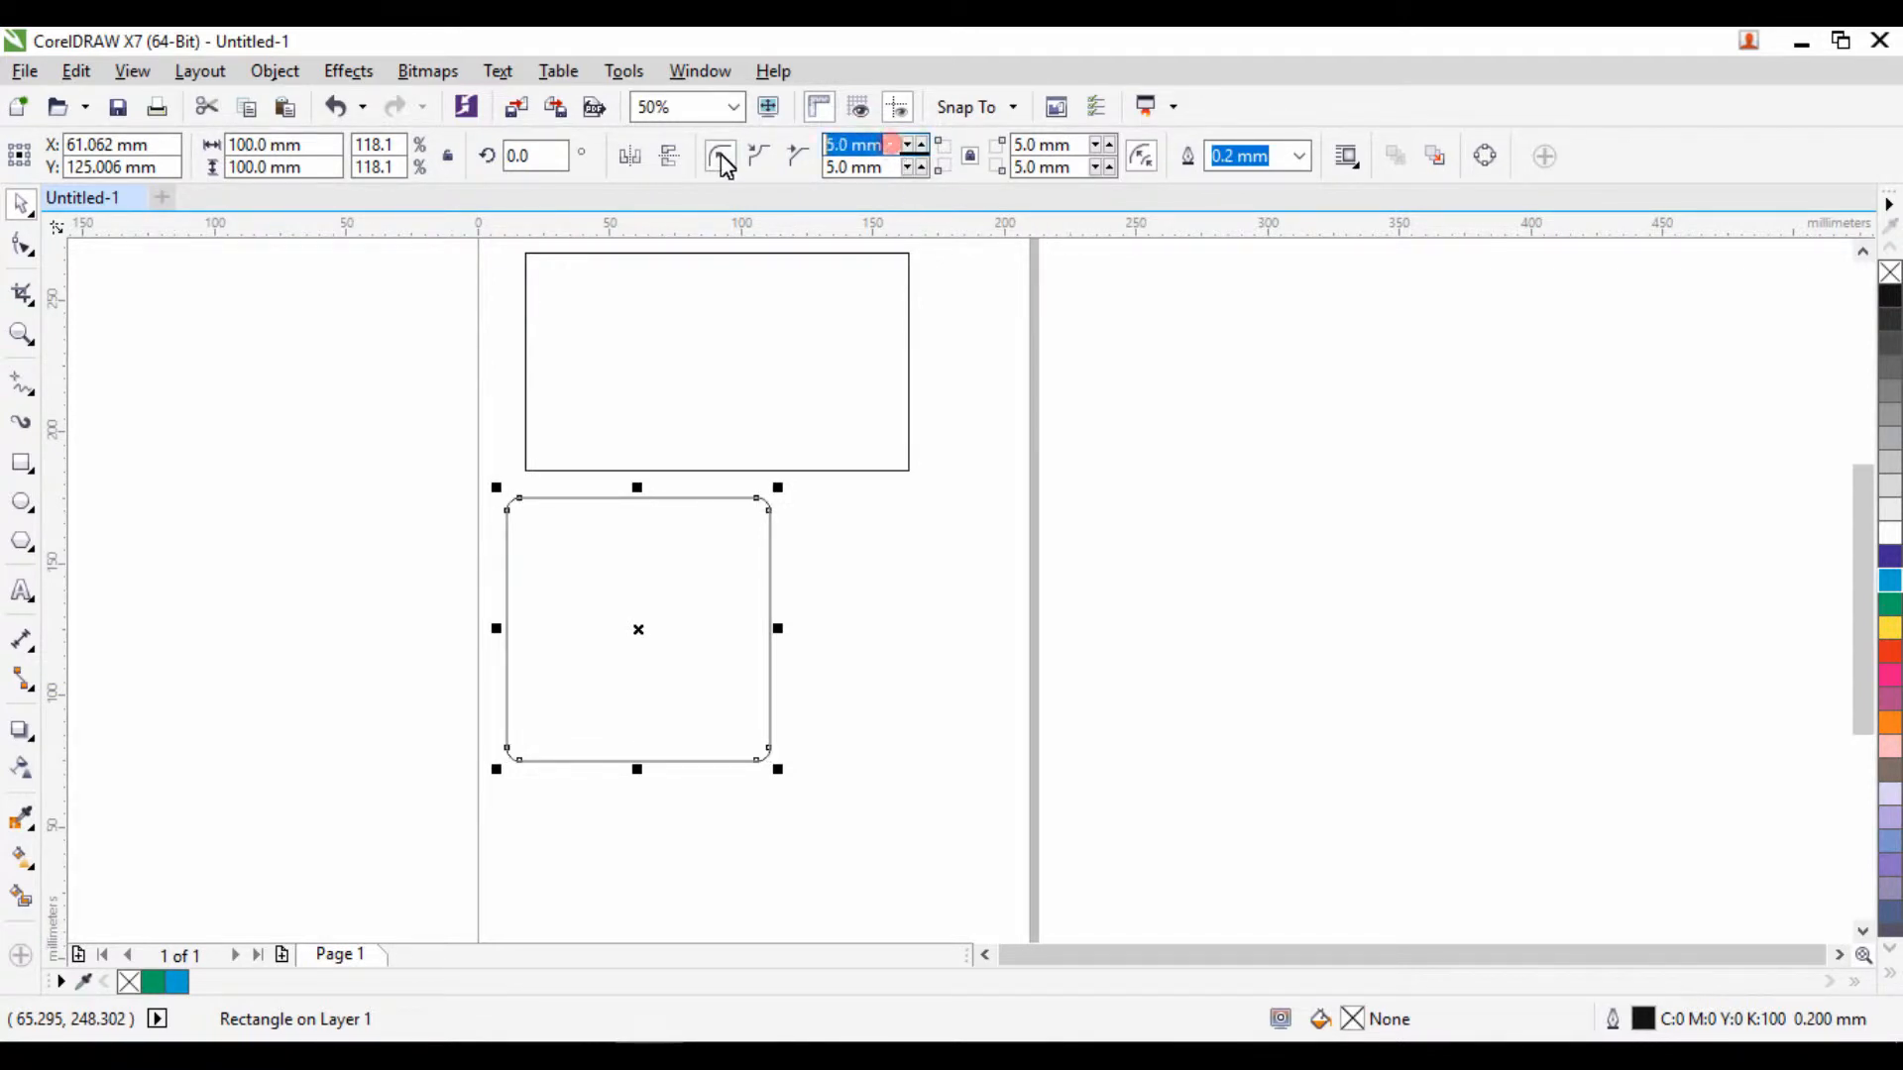
{"action": "type", "text": "10"}
{"action": "key", "text": "Return"}
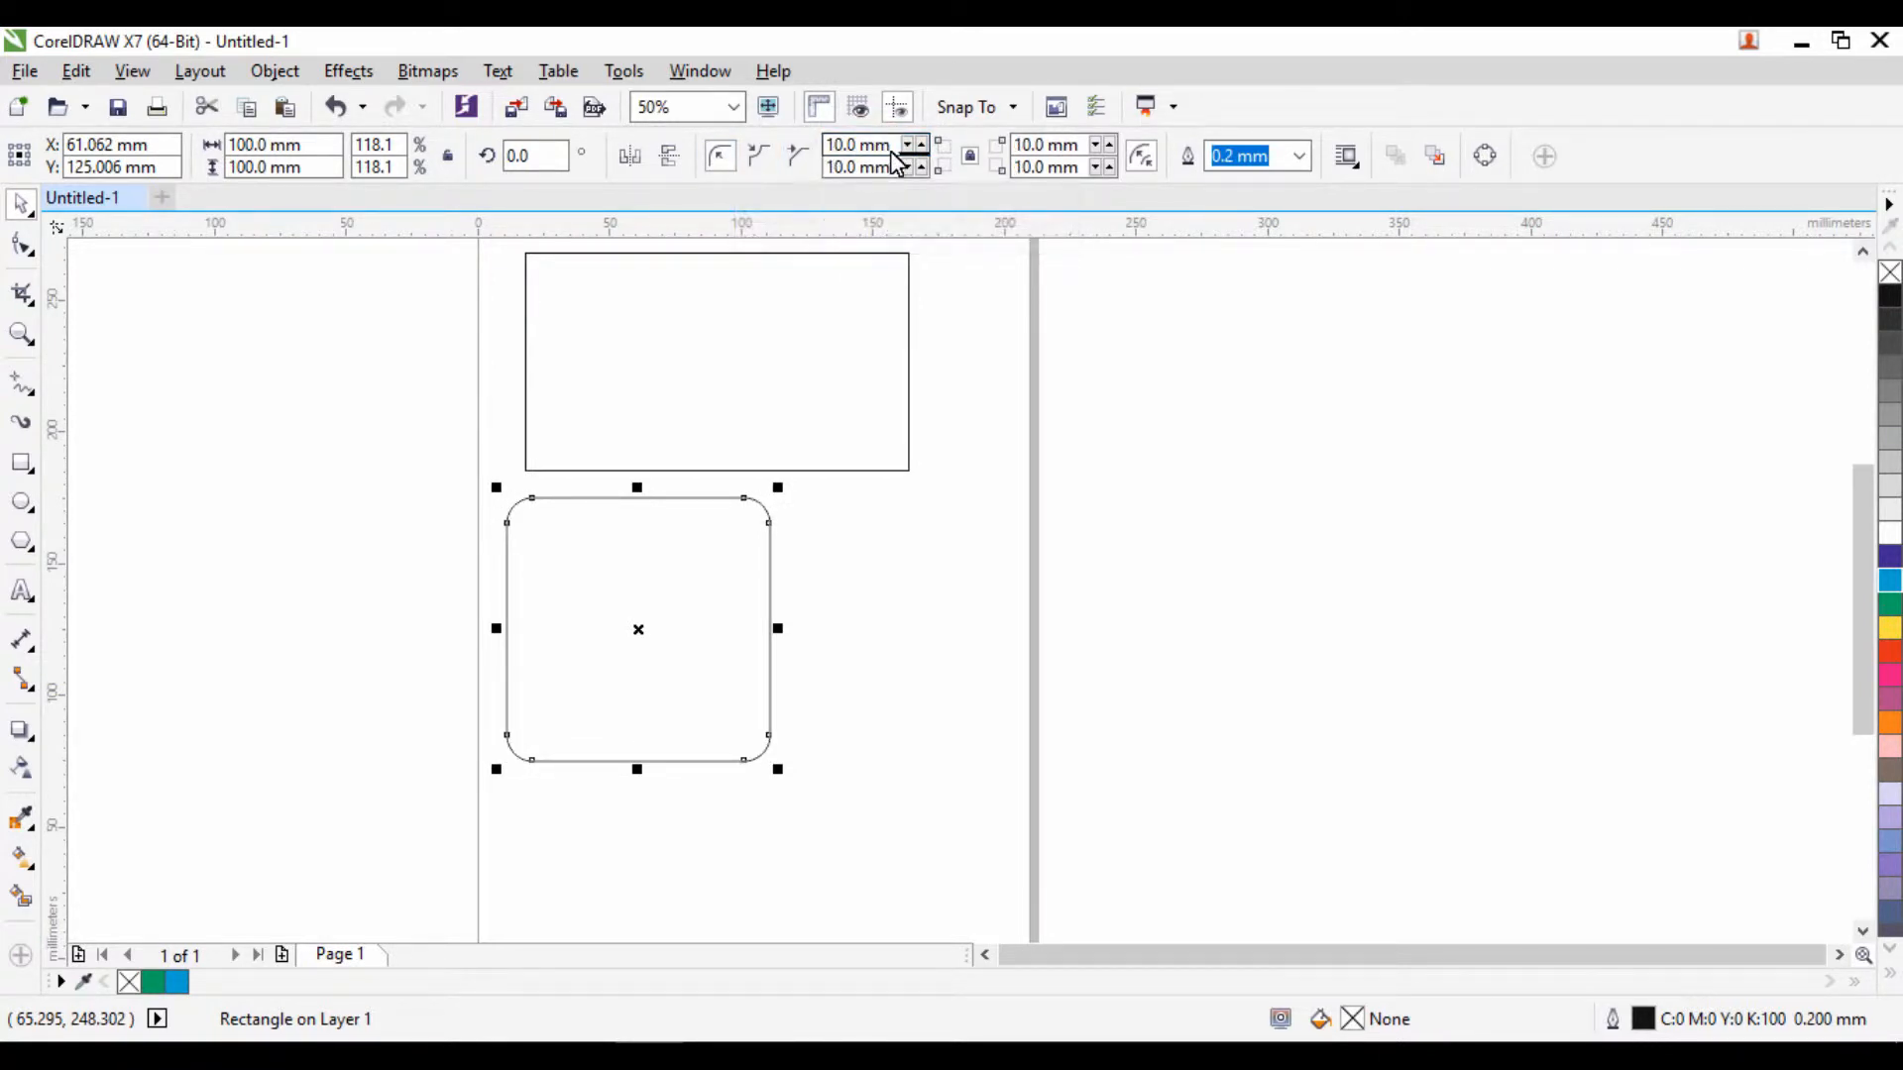
{"action": "left_click_drag", "start_coordinate": [892, 146], "coordinate": [756, 175]}
{"action": "type", "text": "25"}
{"action": "key", "text": "Return"}
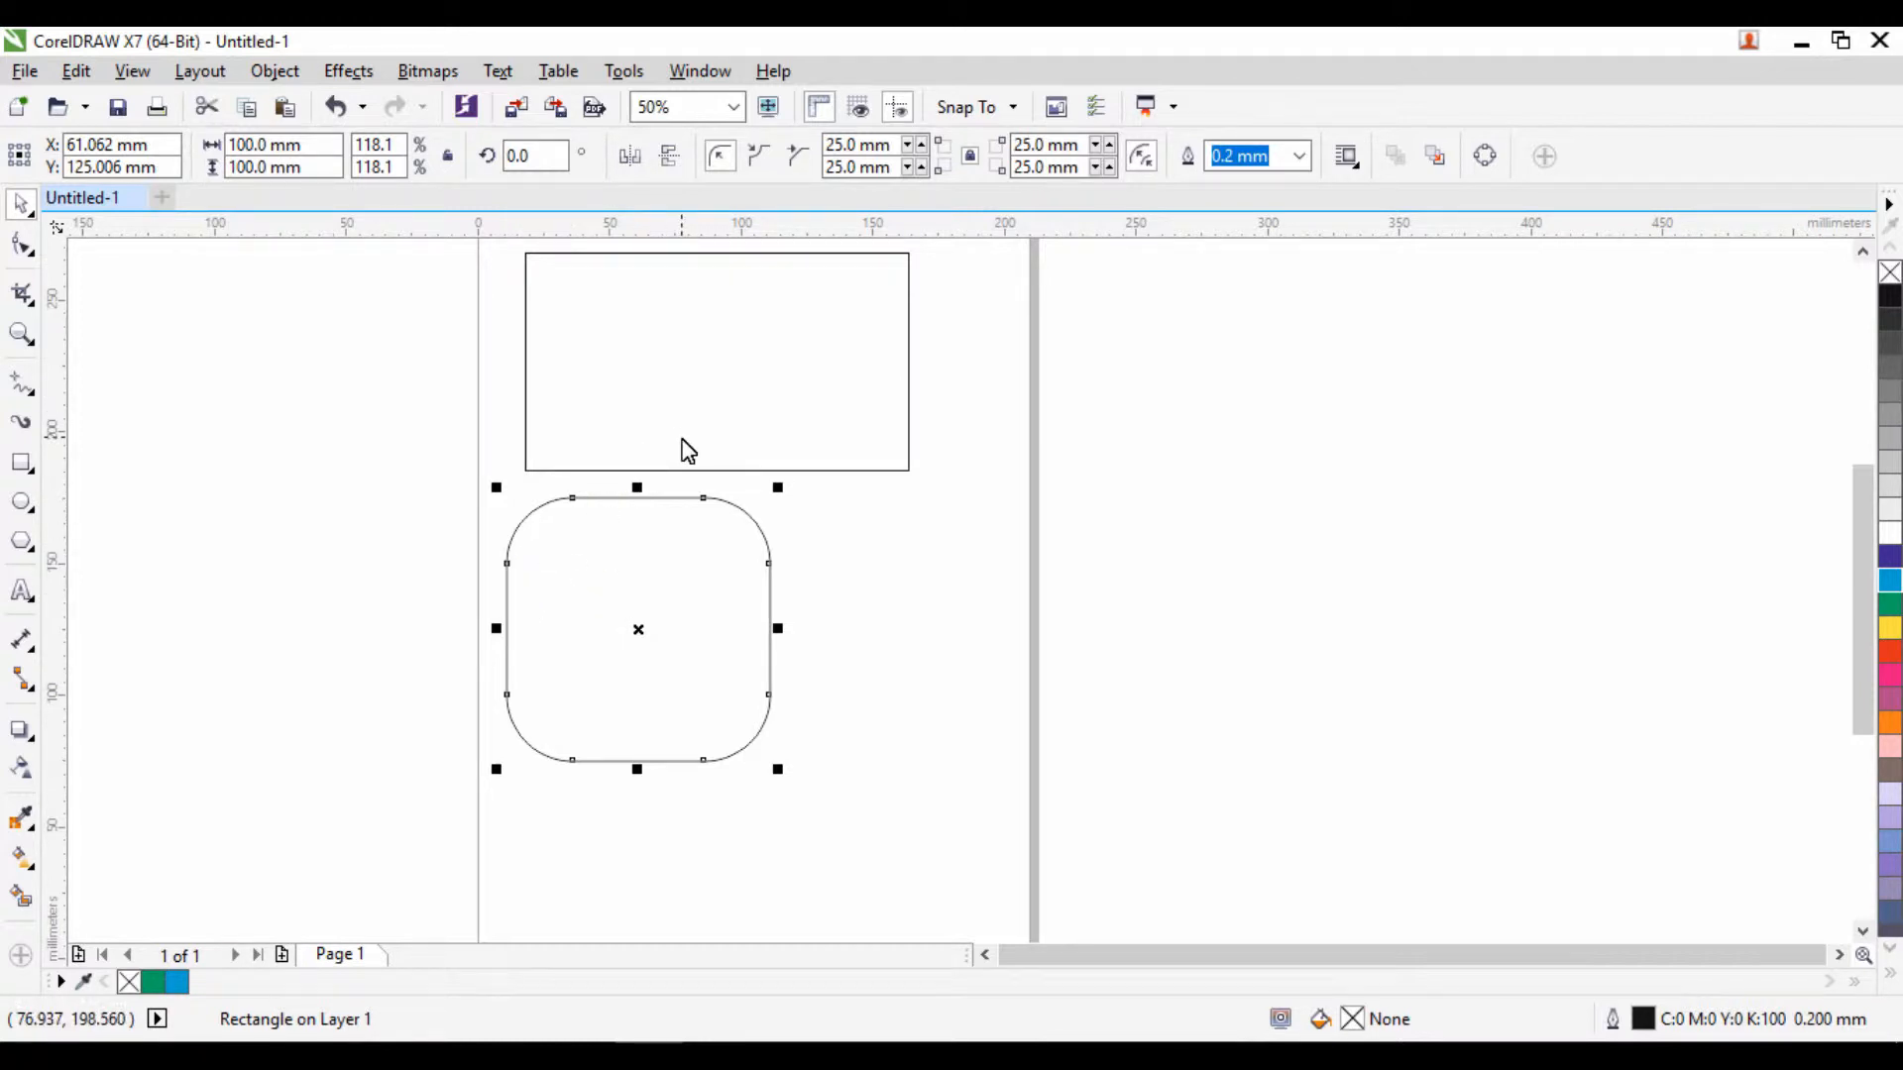
Change the square's corner style to scalloped, followed by chamfered
{"action": "left_click", "coordinate": [761, 155]}
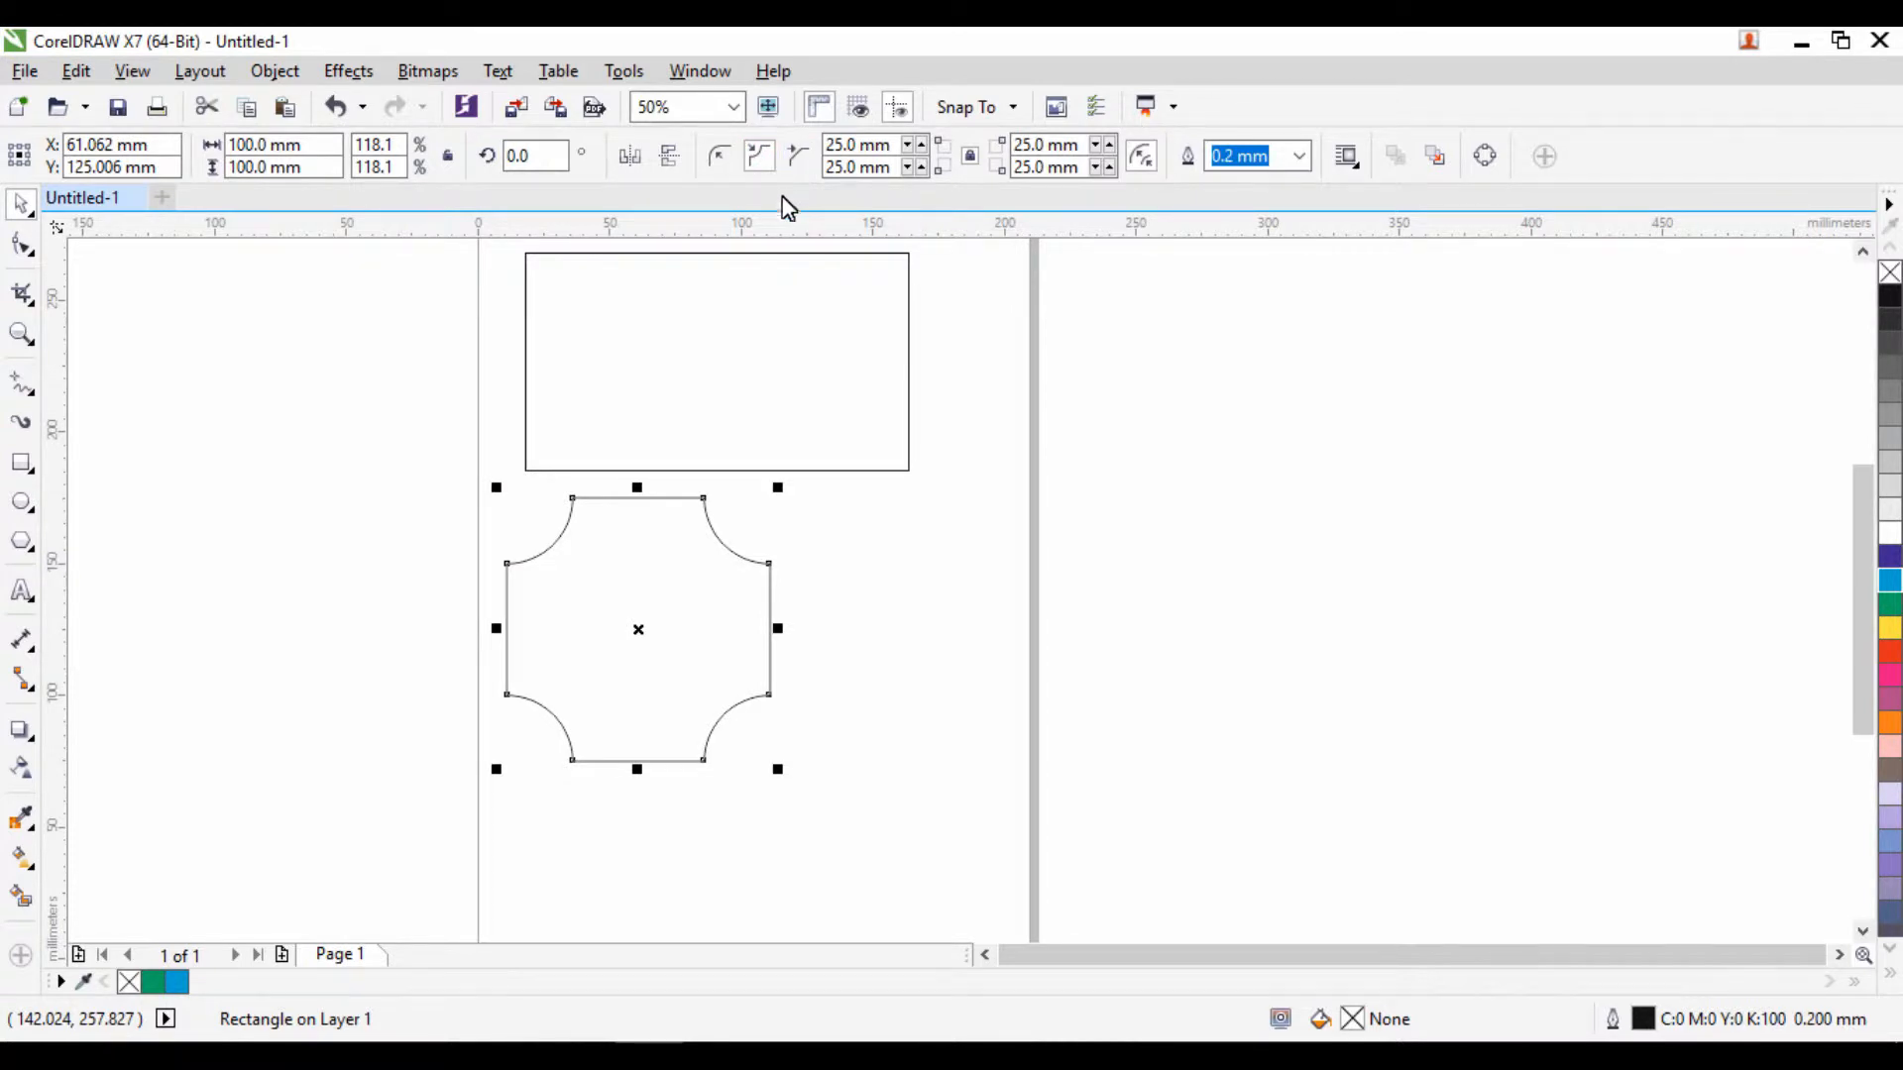
{"action": "left_click", "coordinate": [795, 158]}
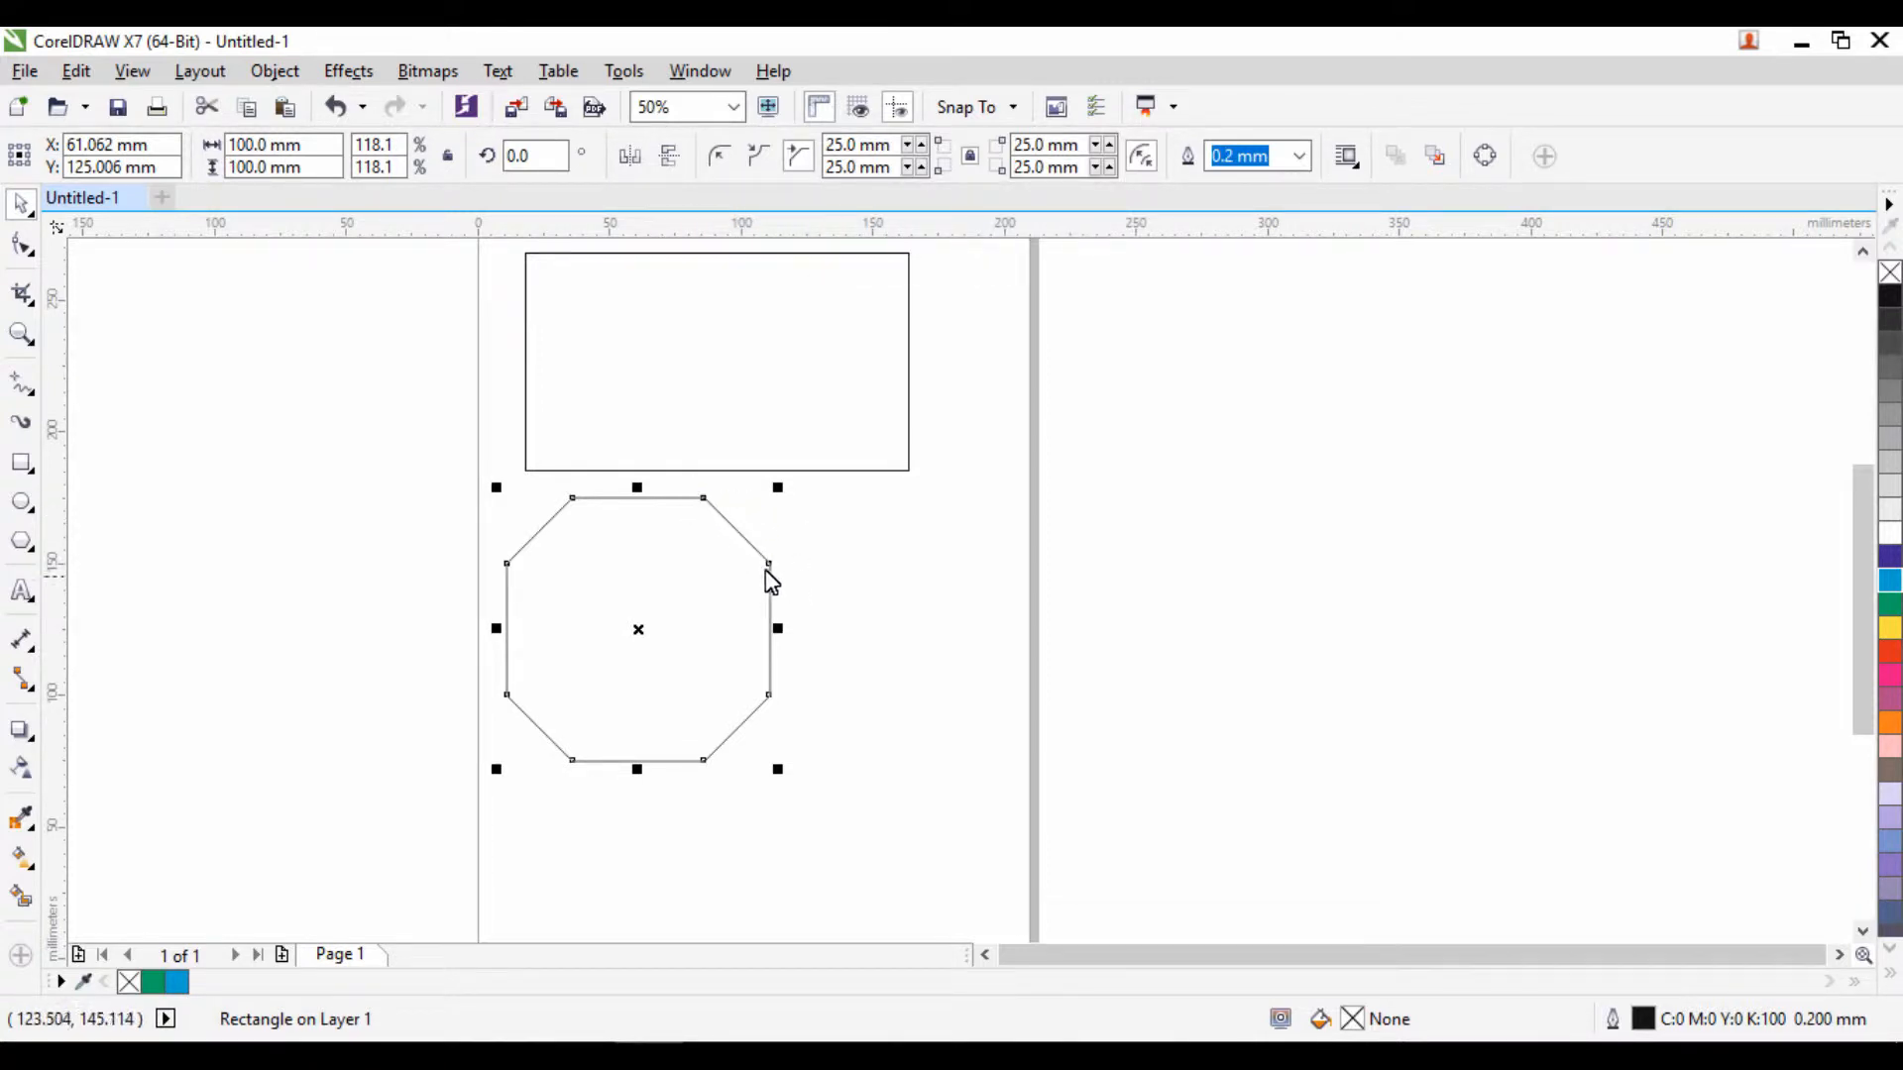
Reduce the square's chamfered corner size to 10 mm, and delete the square
{"action": "left_click", "coordinate": [885, 146]}
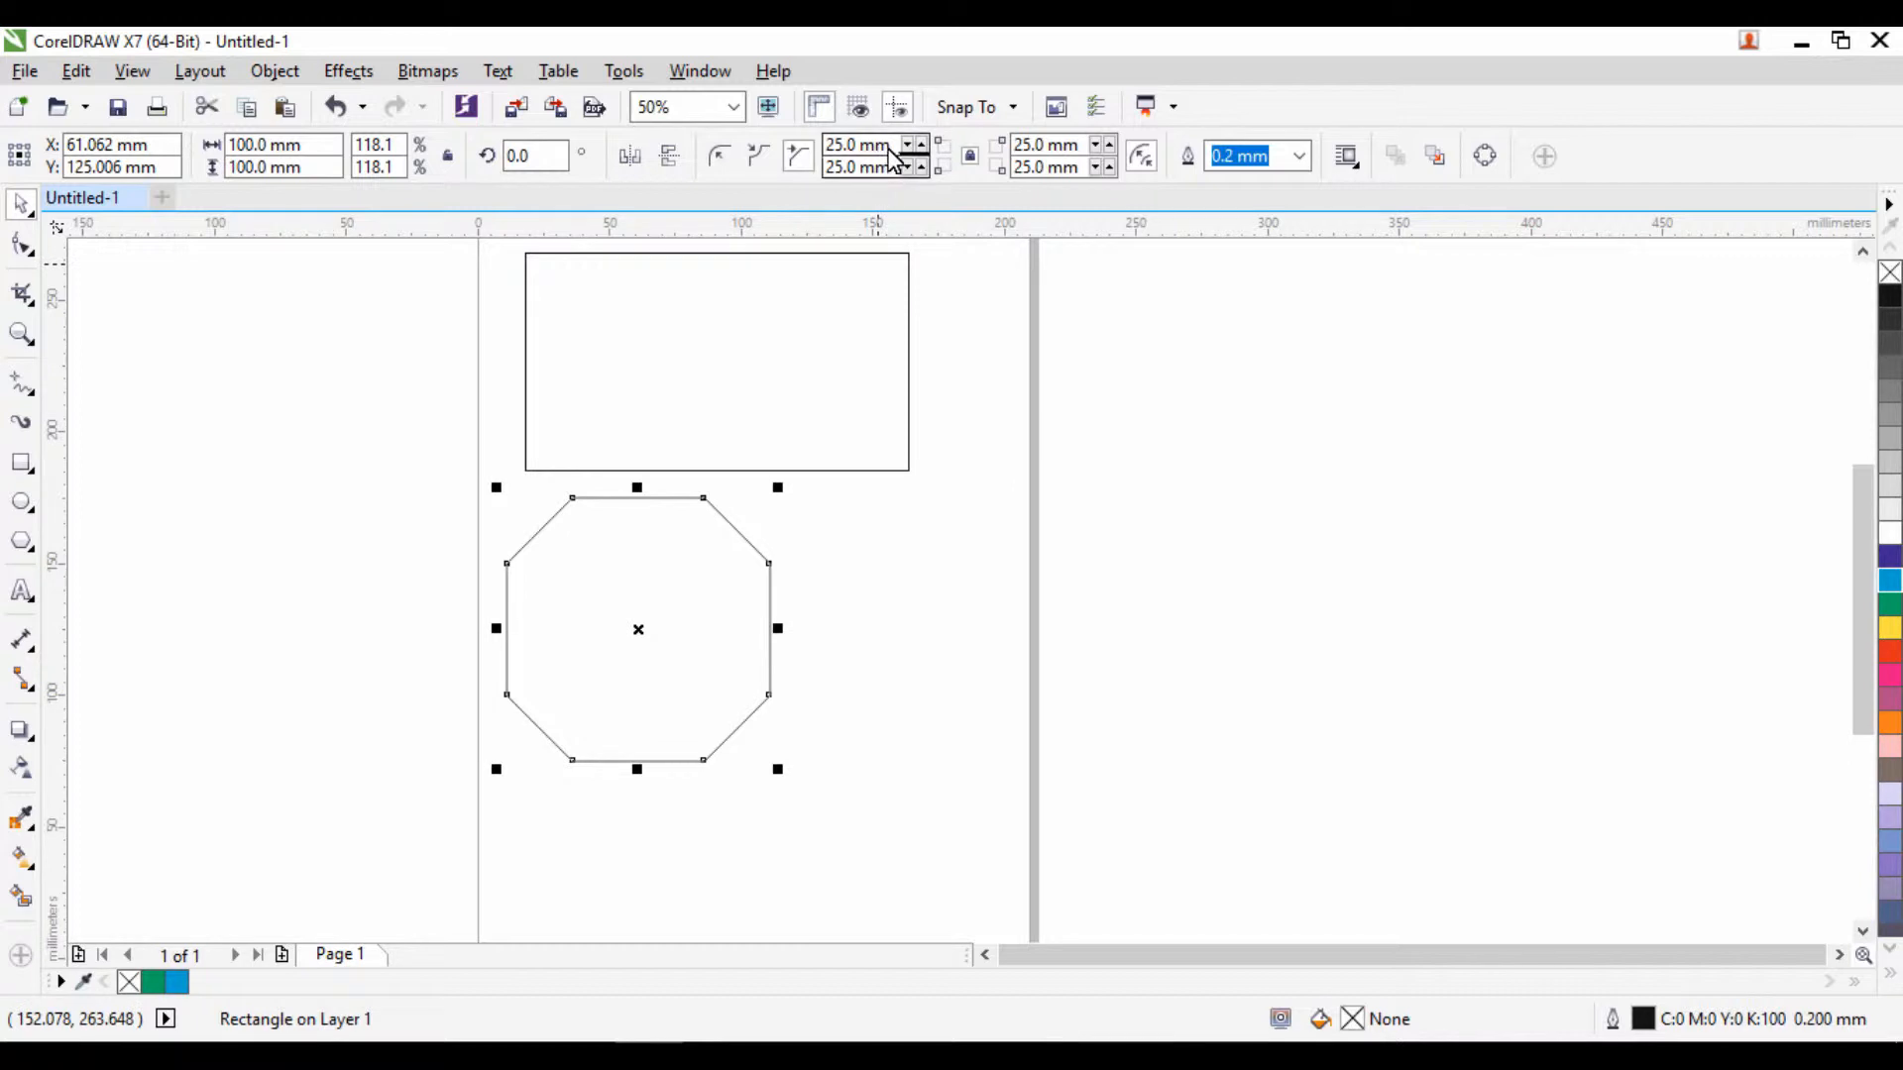
{"action": "type", "text": "10"}
{"action": "key", "text": "Return"}
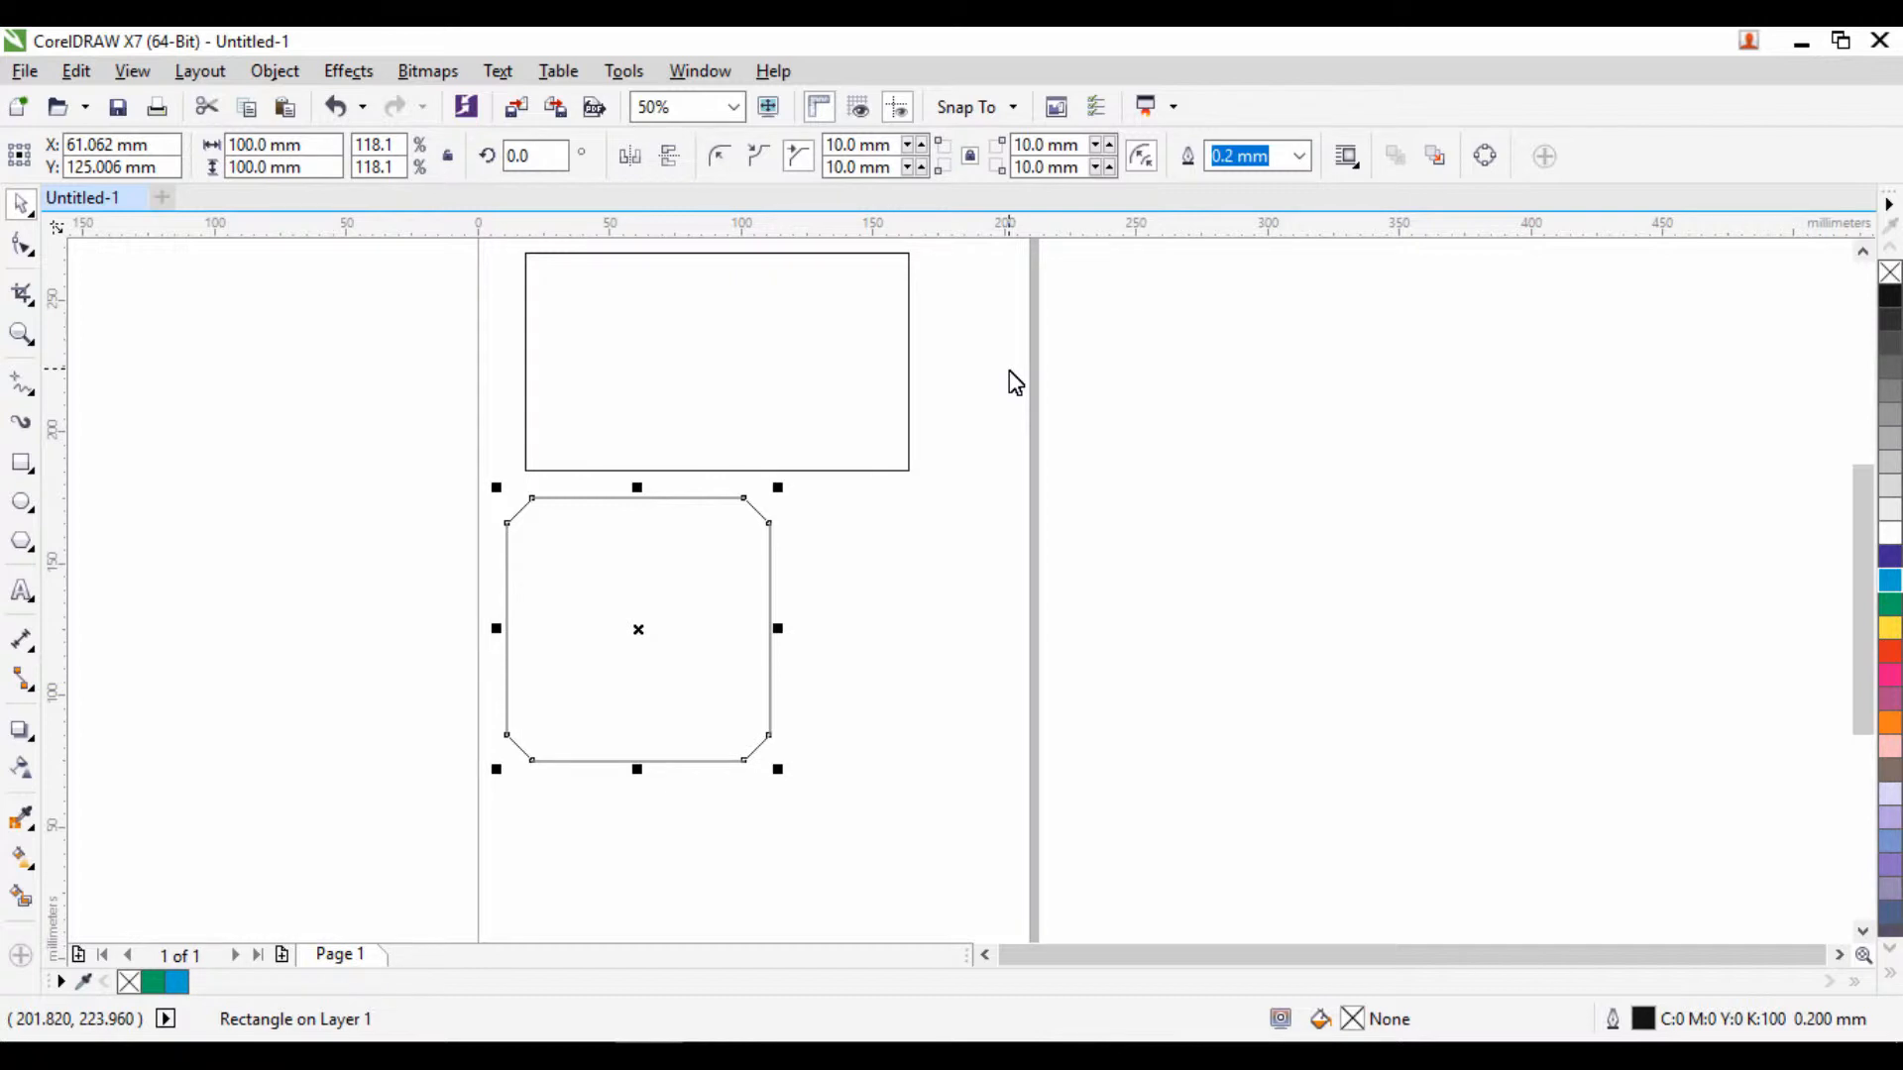
{"action": "key", "text": "Delete"}
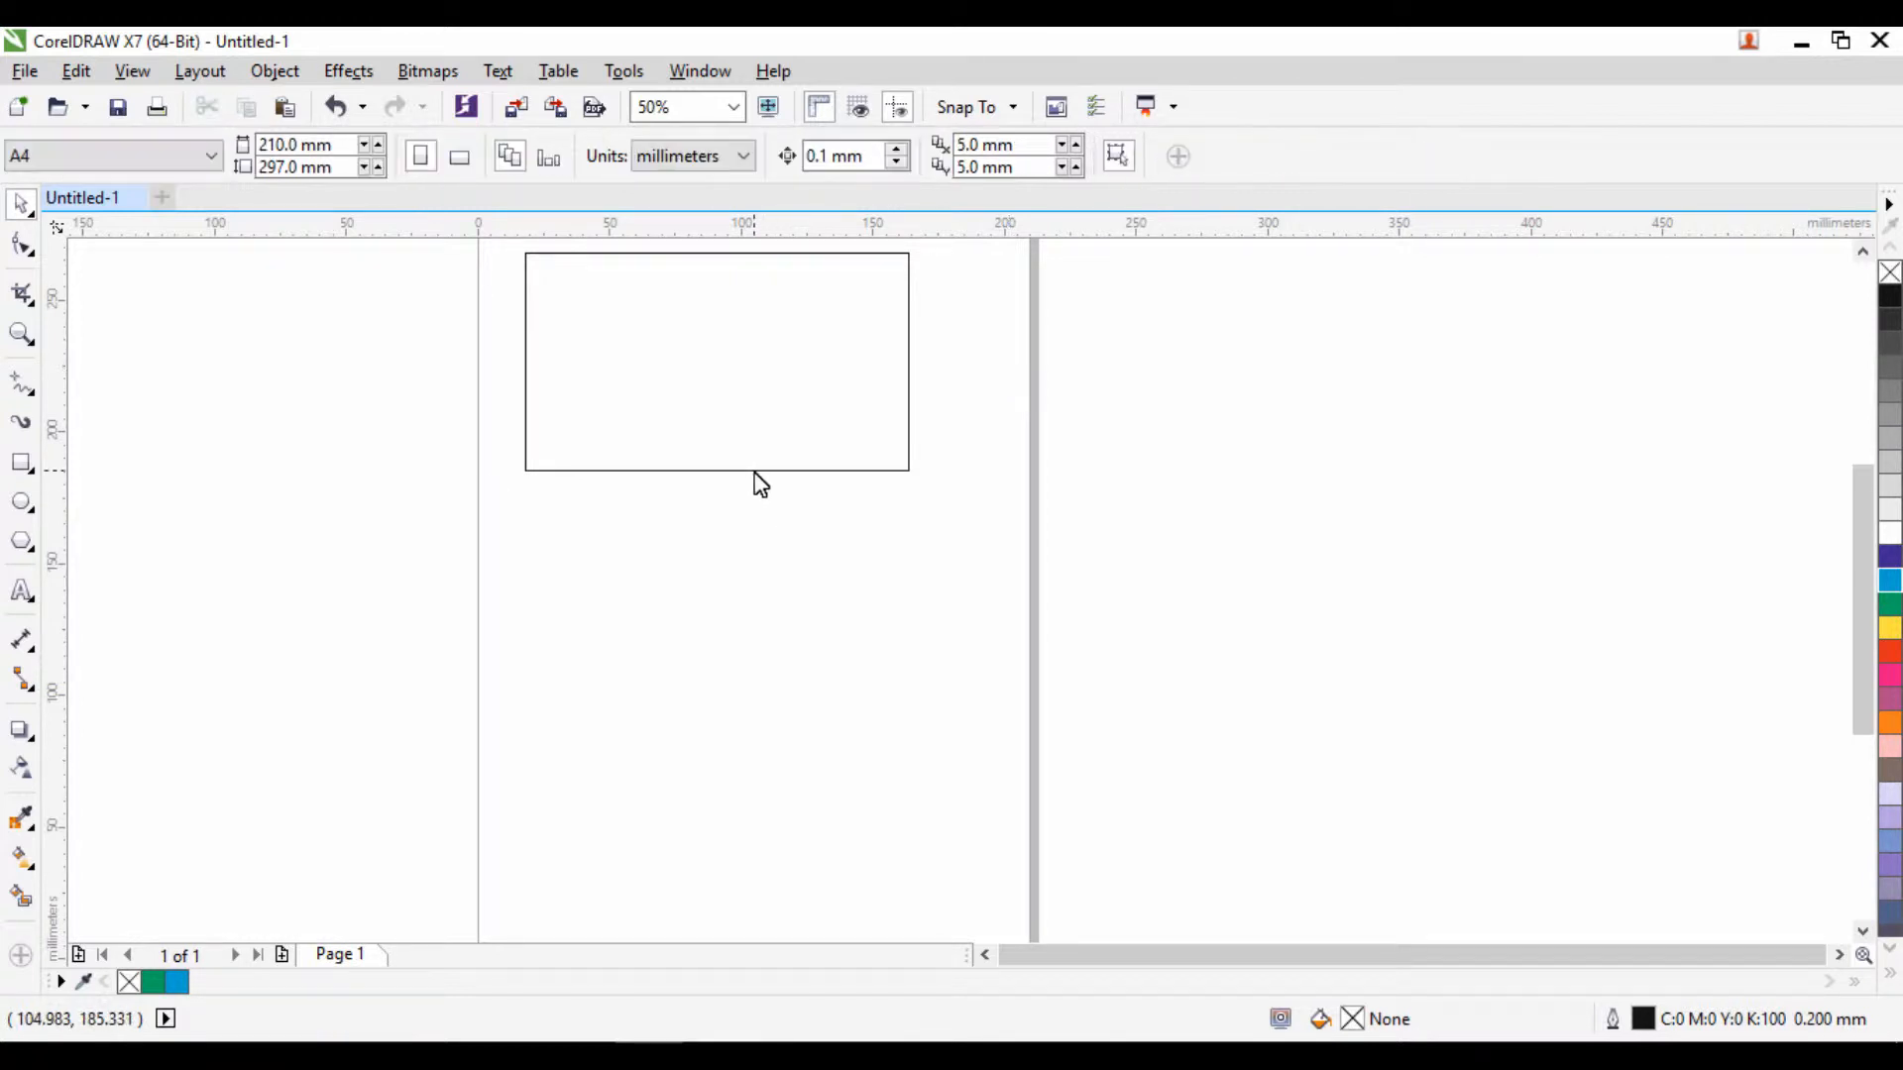
Unlock simultaneous corner editing for the remaining rectangle and round only its top-left corner with a 5 mm radius
{"action": "left_click", "coordinate": [752, 473]}
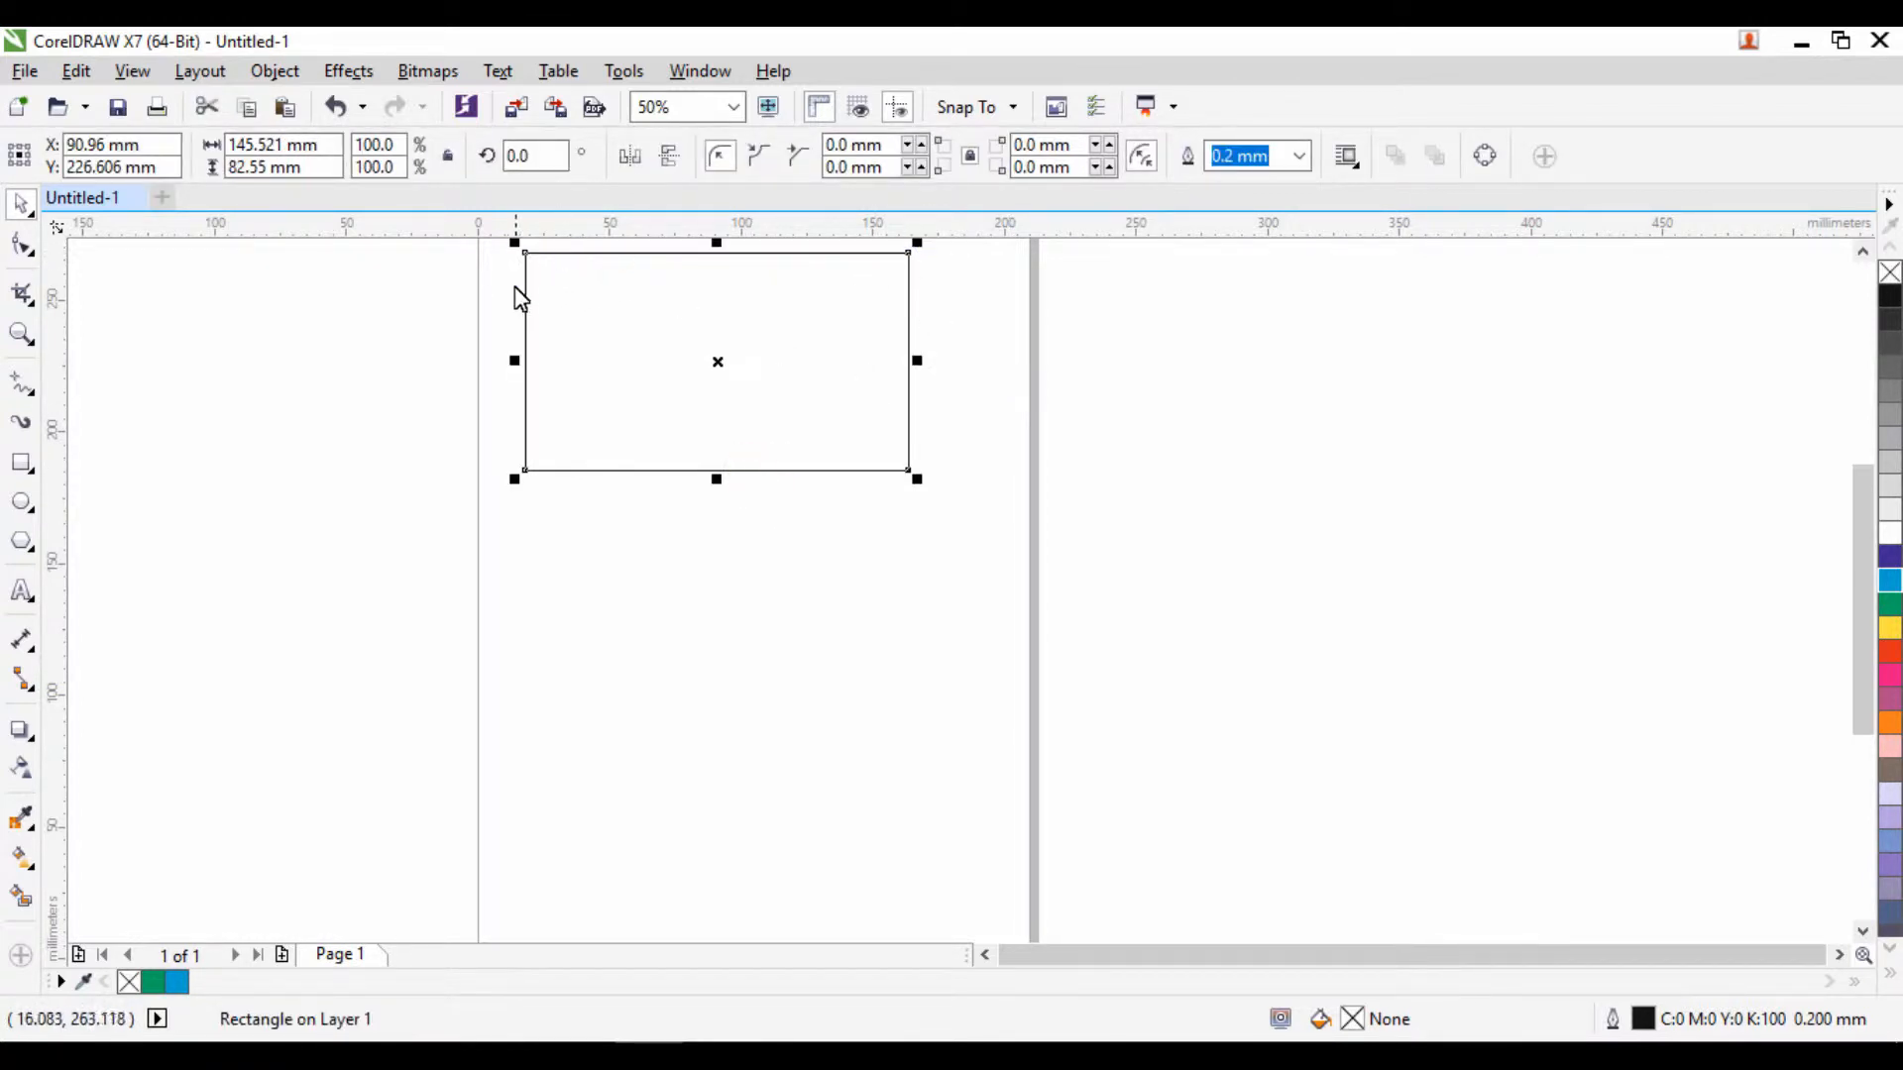
{"action": "scroll", "coordinate": [692, 402], "scroll_direction": "down", "scroll_amount": 1}
{"action": "scroll", "coordinate": [678, 353], "scroll_direction": "up", "scroll_amount": 1}
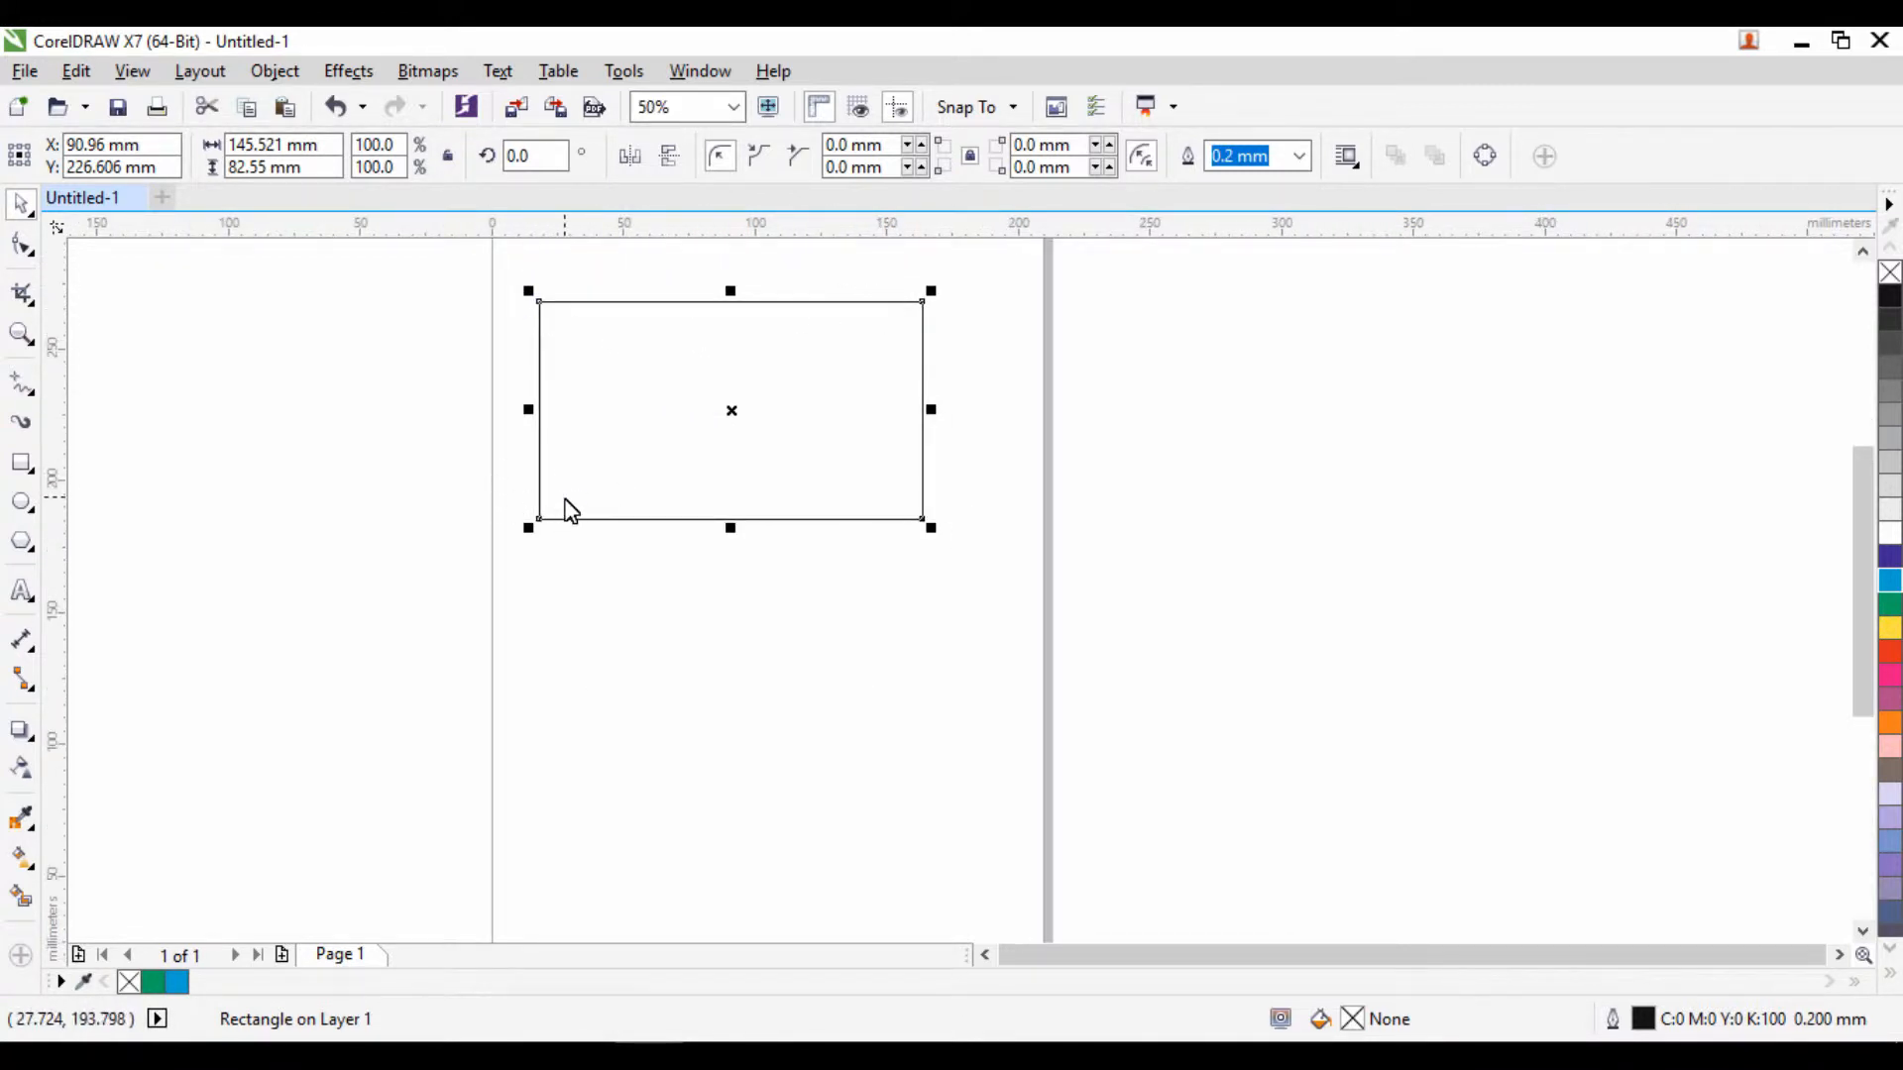
{"action": "left_click", "coordinate": [972, 159]}
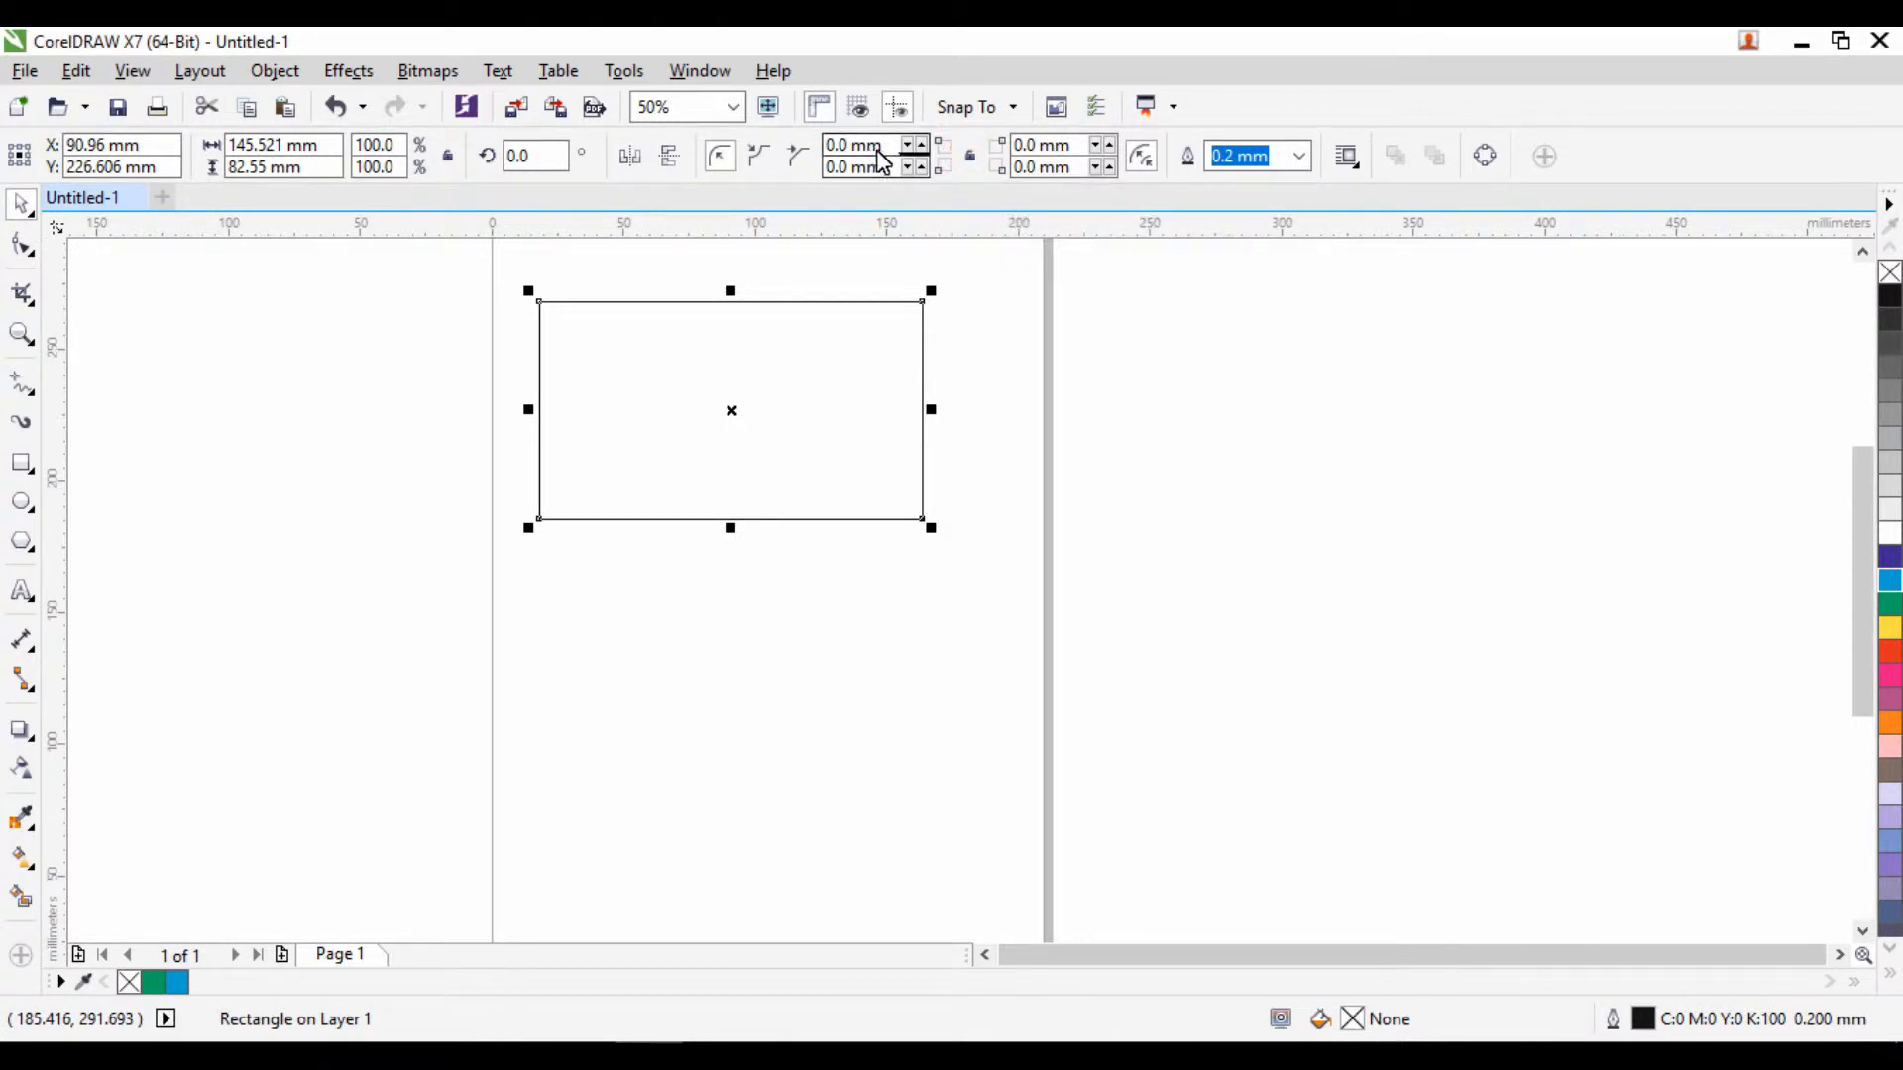
{"action": "type", "text": "5"}
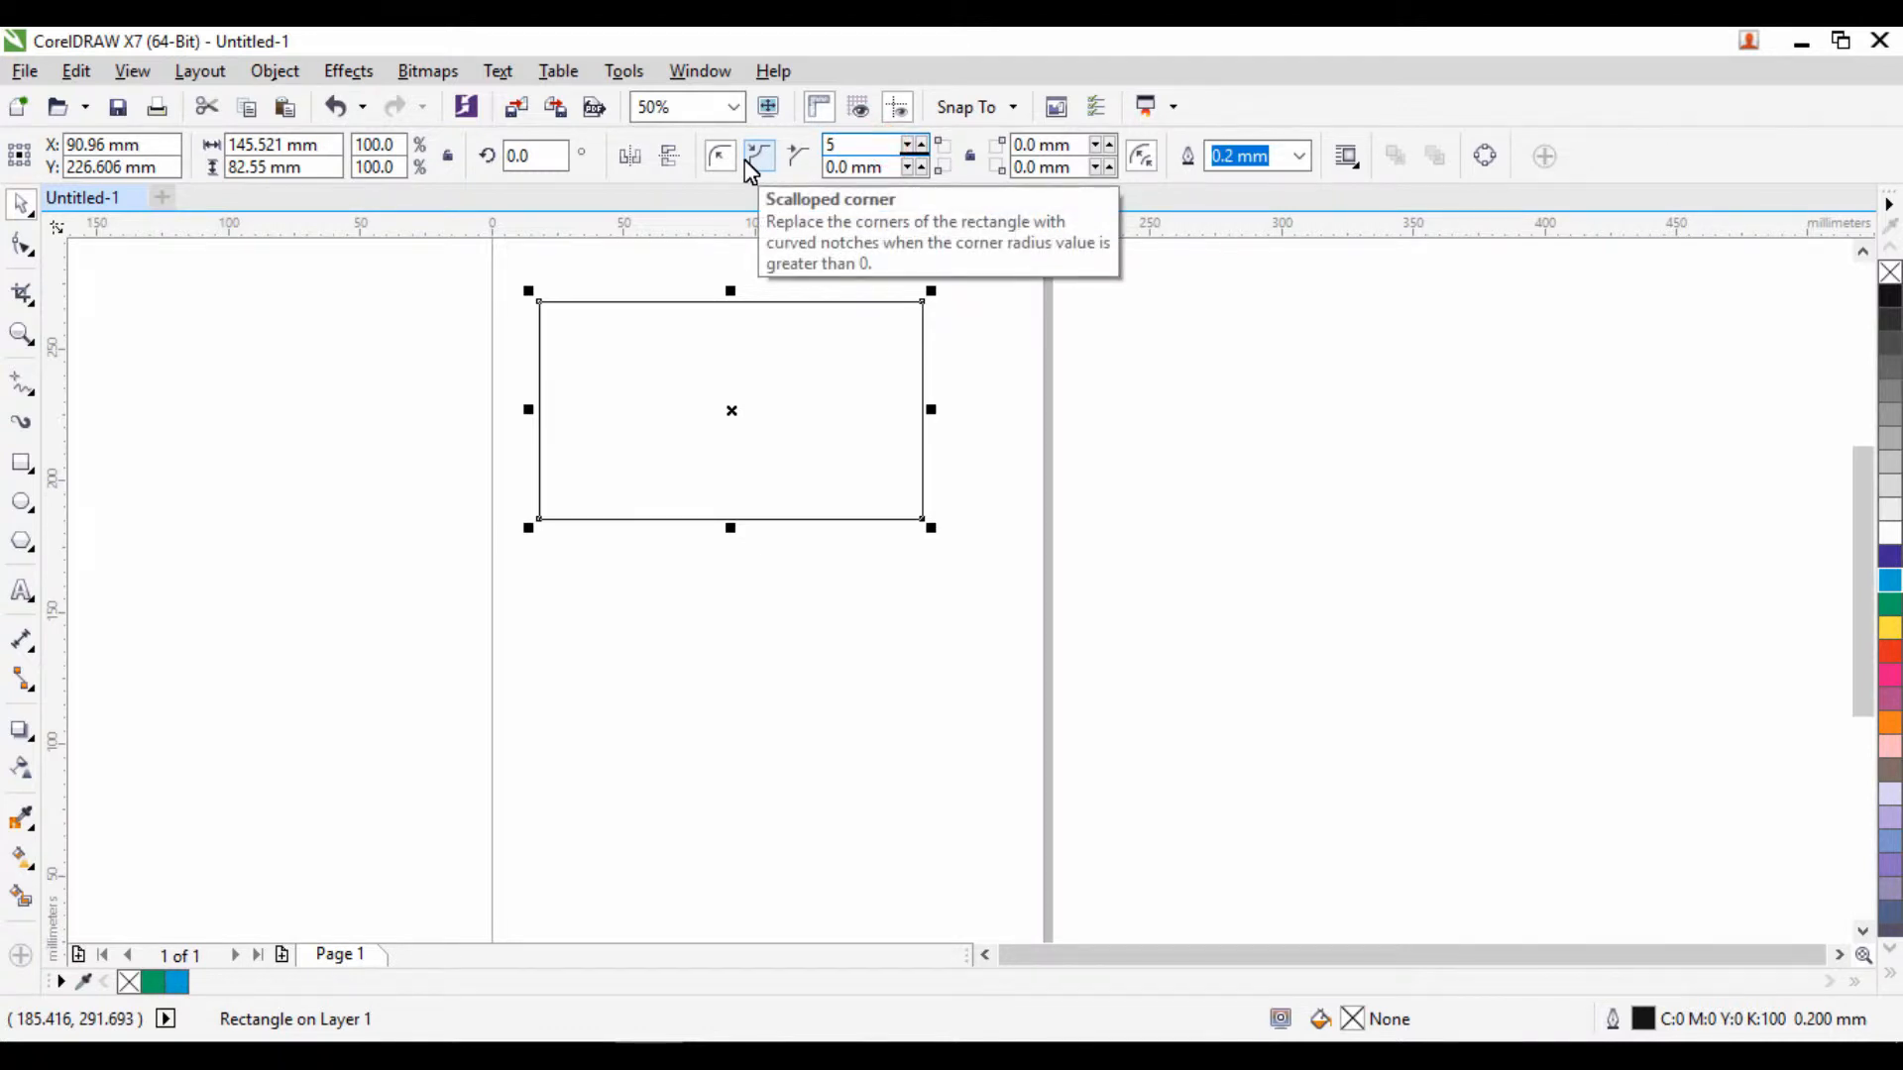
{"action": "scroll", "coordinate": [627, 294], "scroll_direction": "up", "scroll_amount": 2}
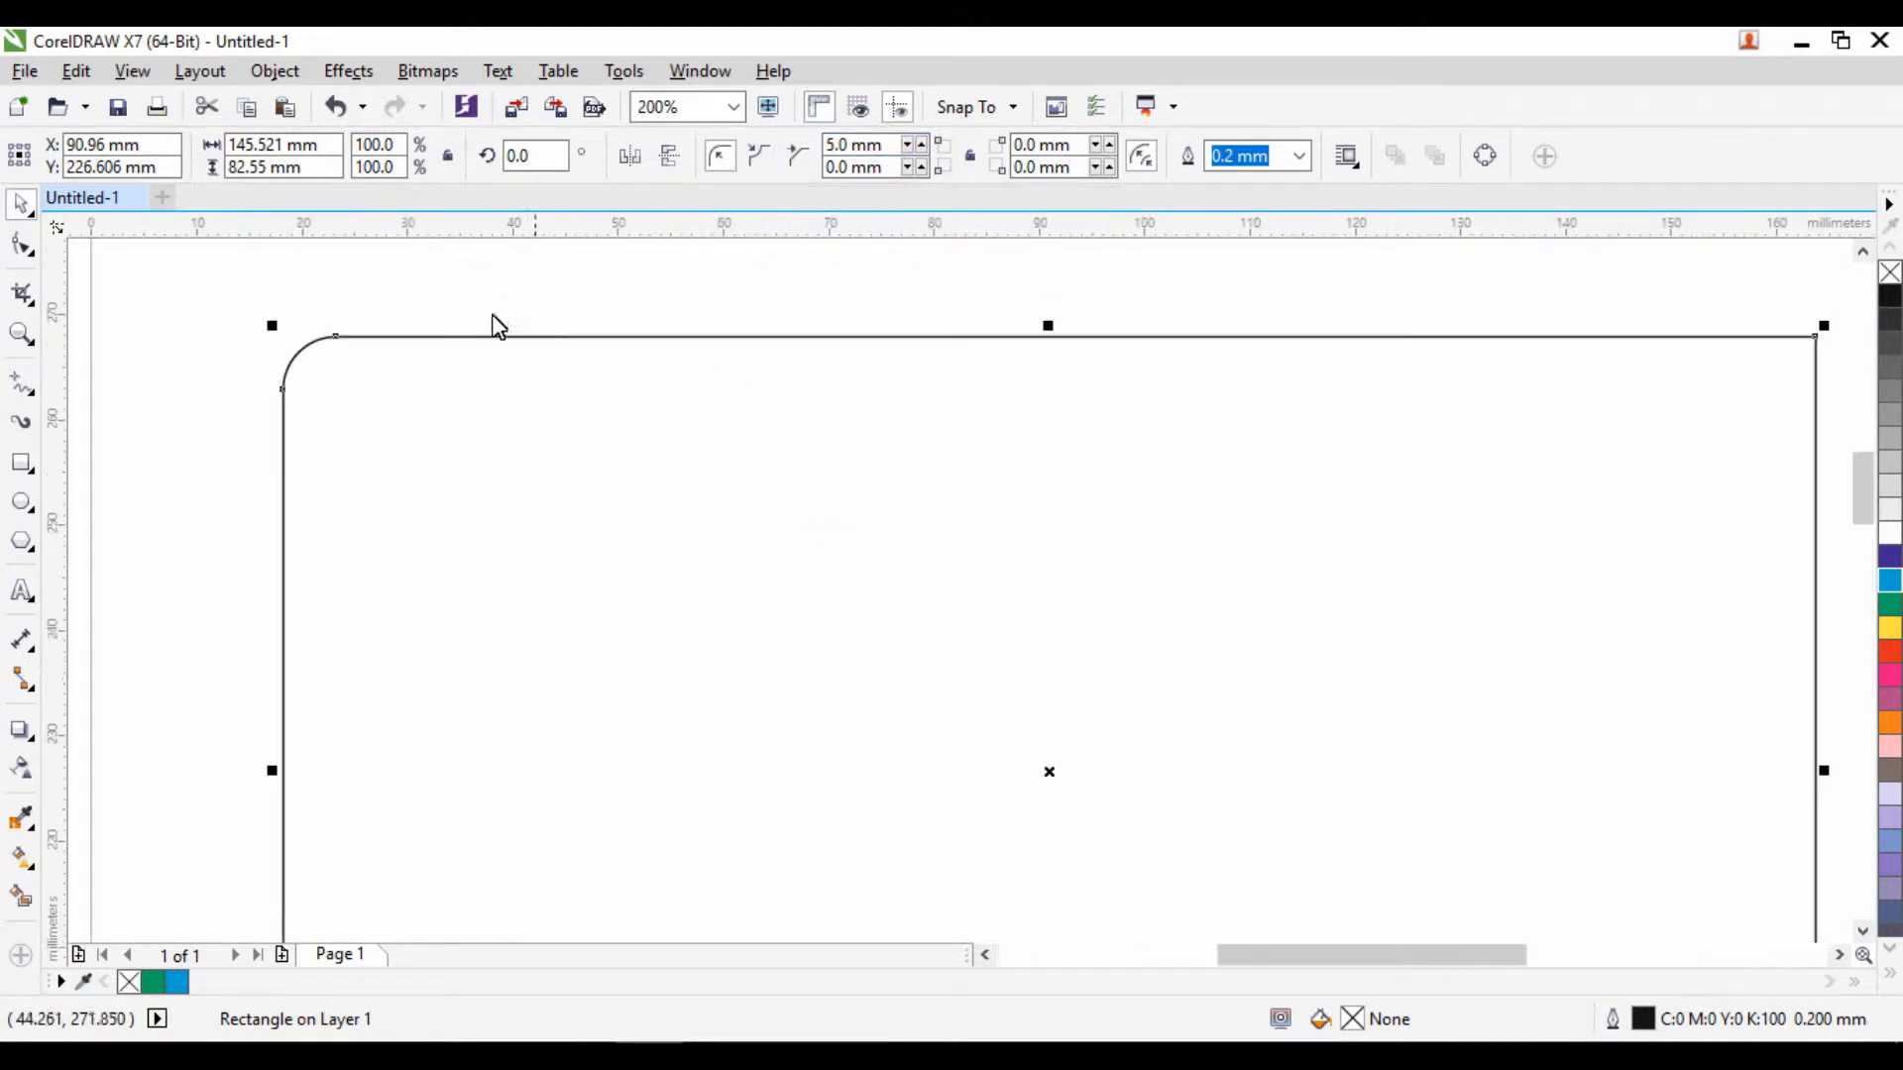
Set the radius of the rectangle's bottom-right corner to 10 mm
{"action": "scroll", "coordinate": [361, 367], "scroll_direction": "down", "scroll_amount": 1}
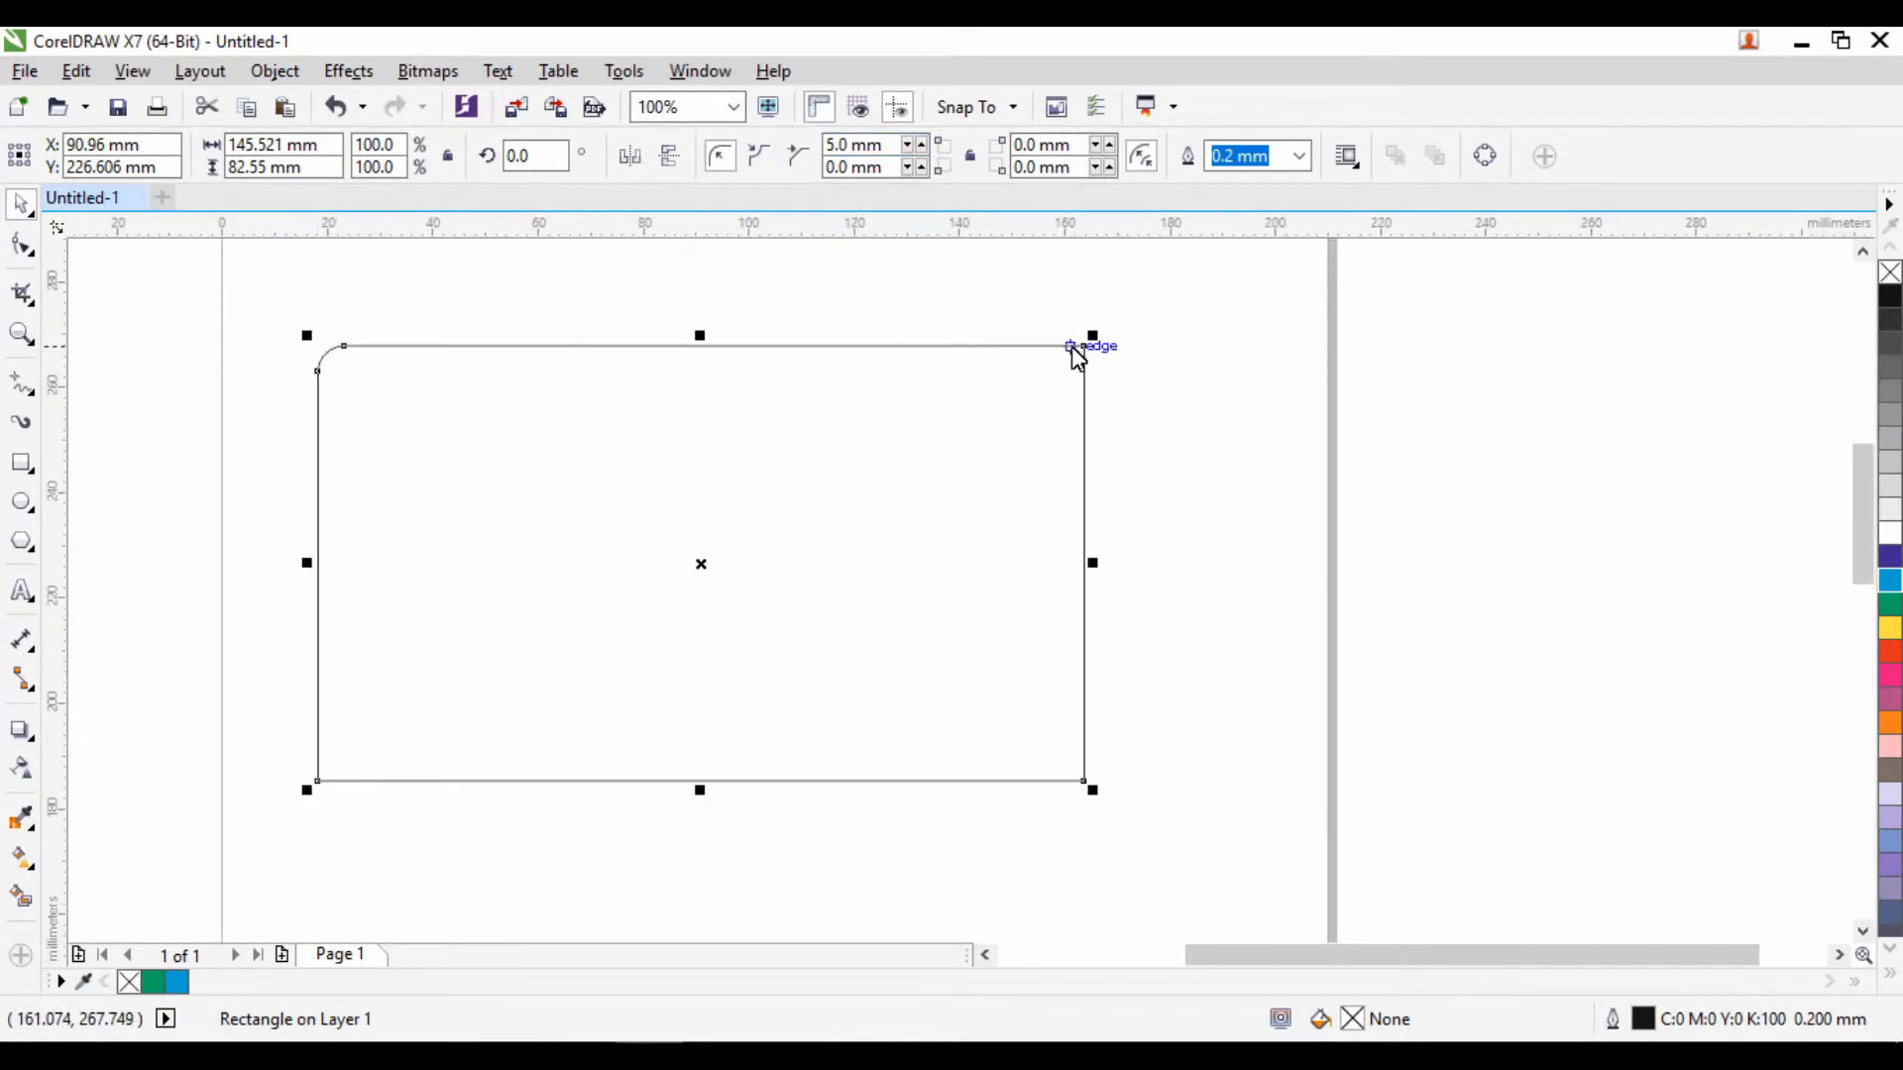
{"action": "left_click", "coordinate": [1041, 166]}
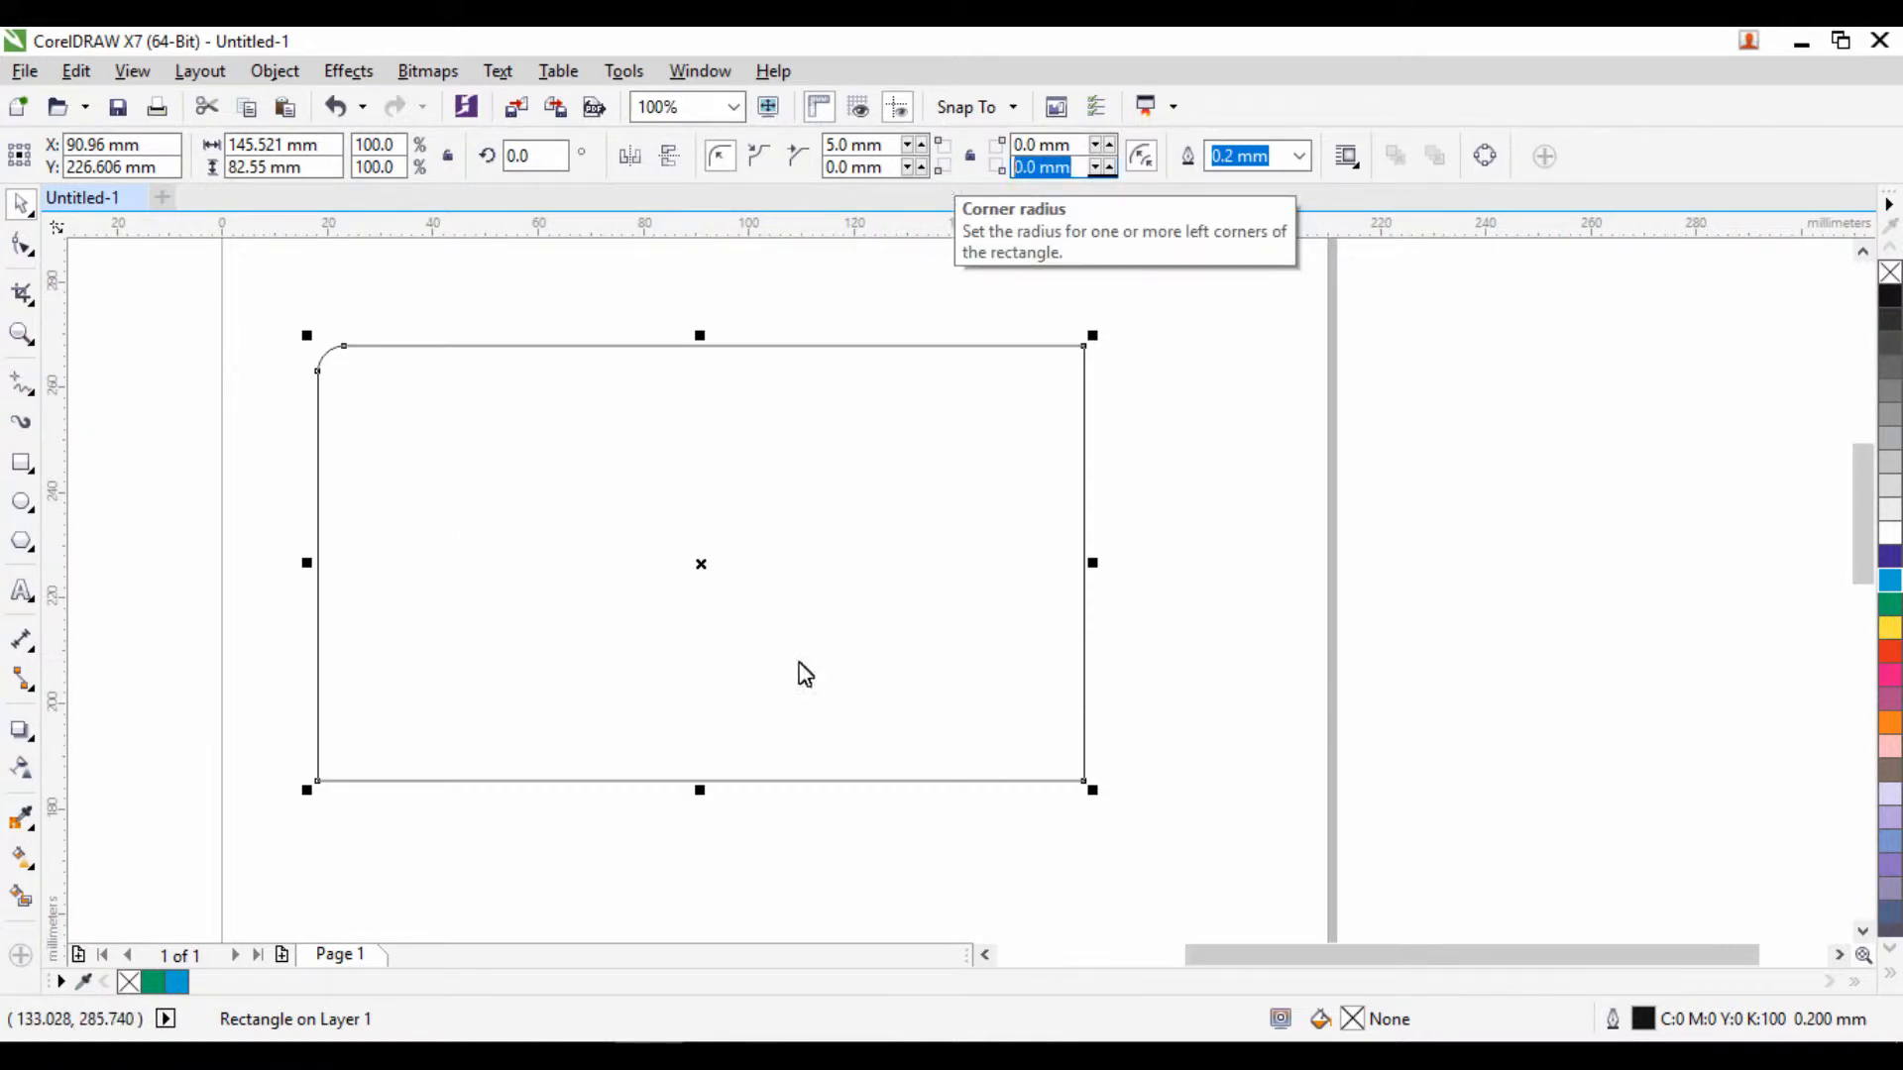
{"action": "type", "text": "10"}
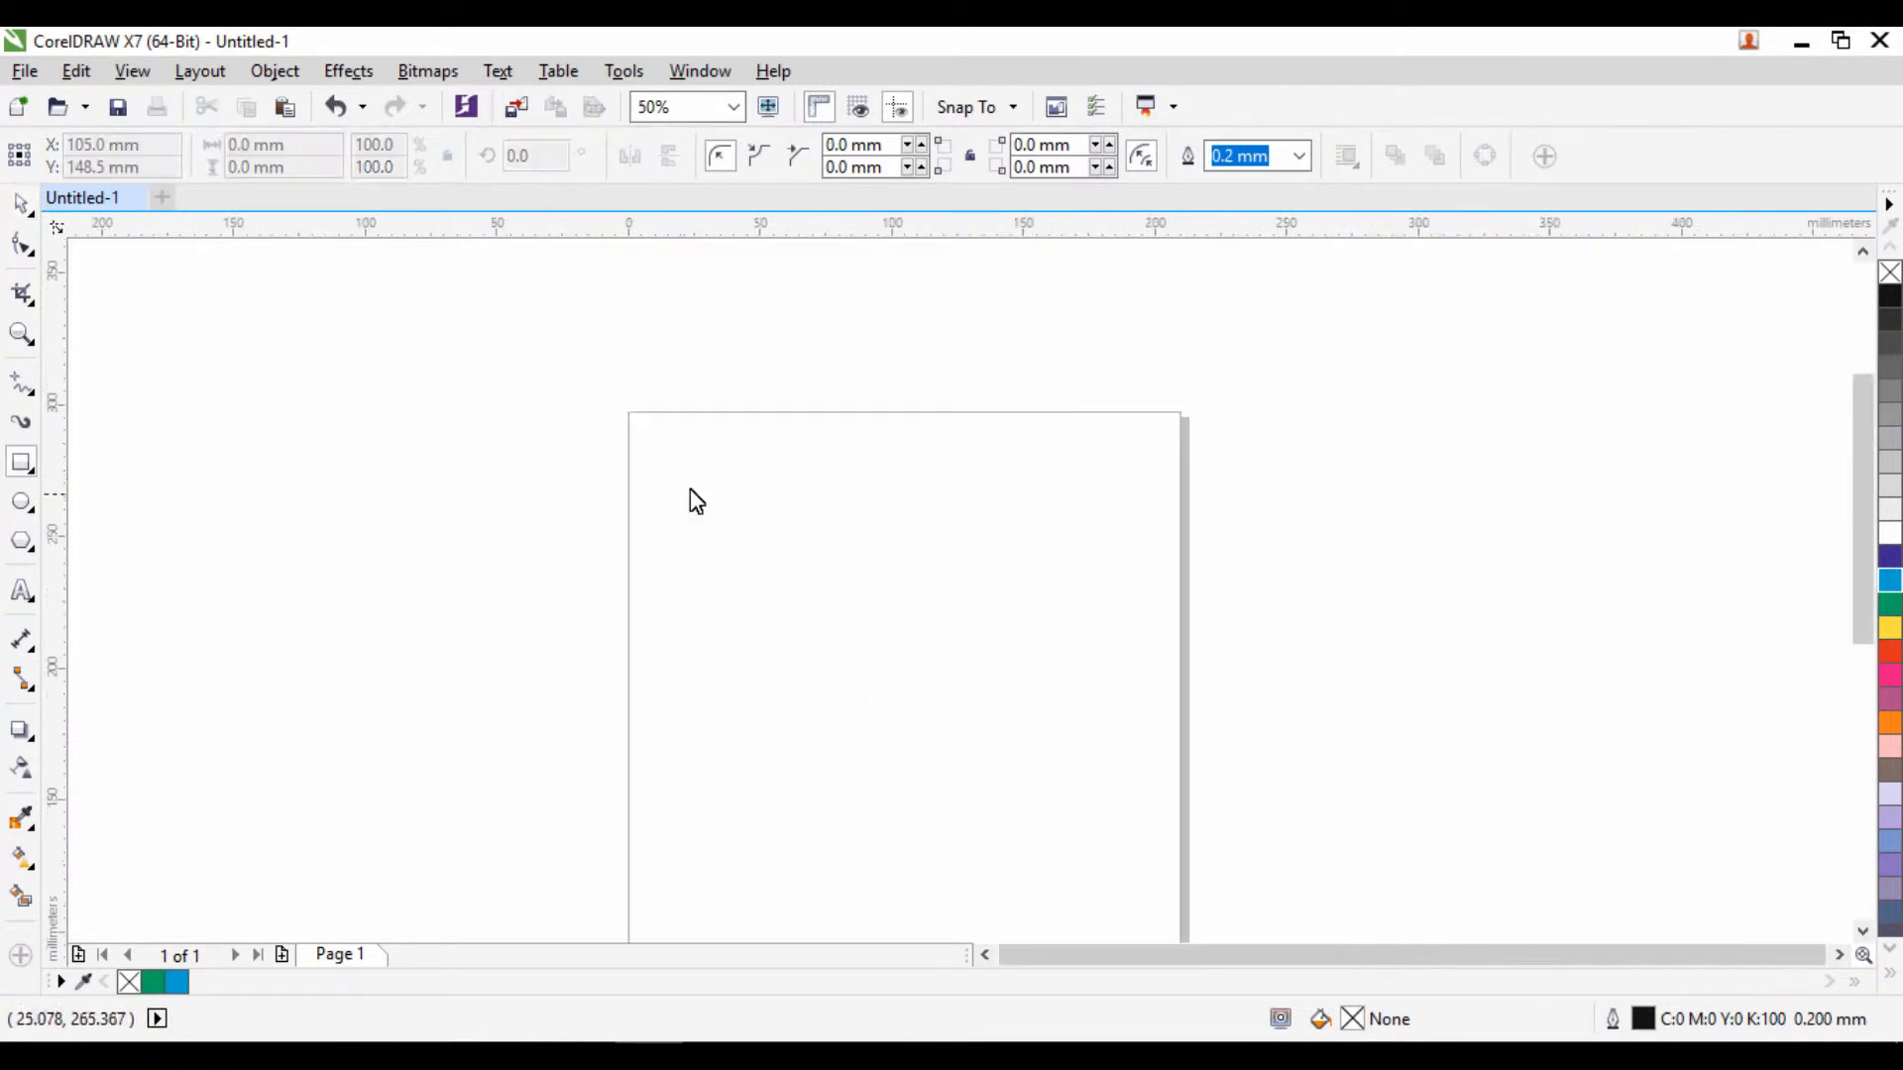
Draw a square of about 73 mm on the empty page and stretch it to about 110 mm wide by 99 mm high
{"action": "left_click_drag", "start_coordinate": [682, 471], "coordinate": [874, 666]}
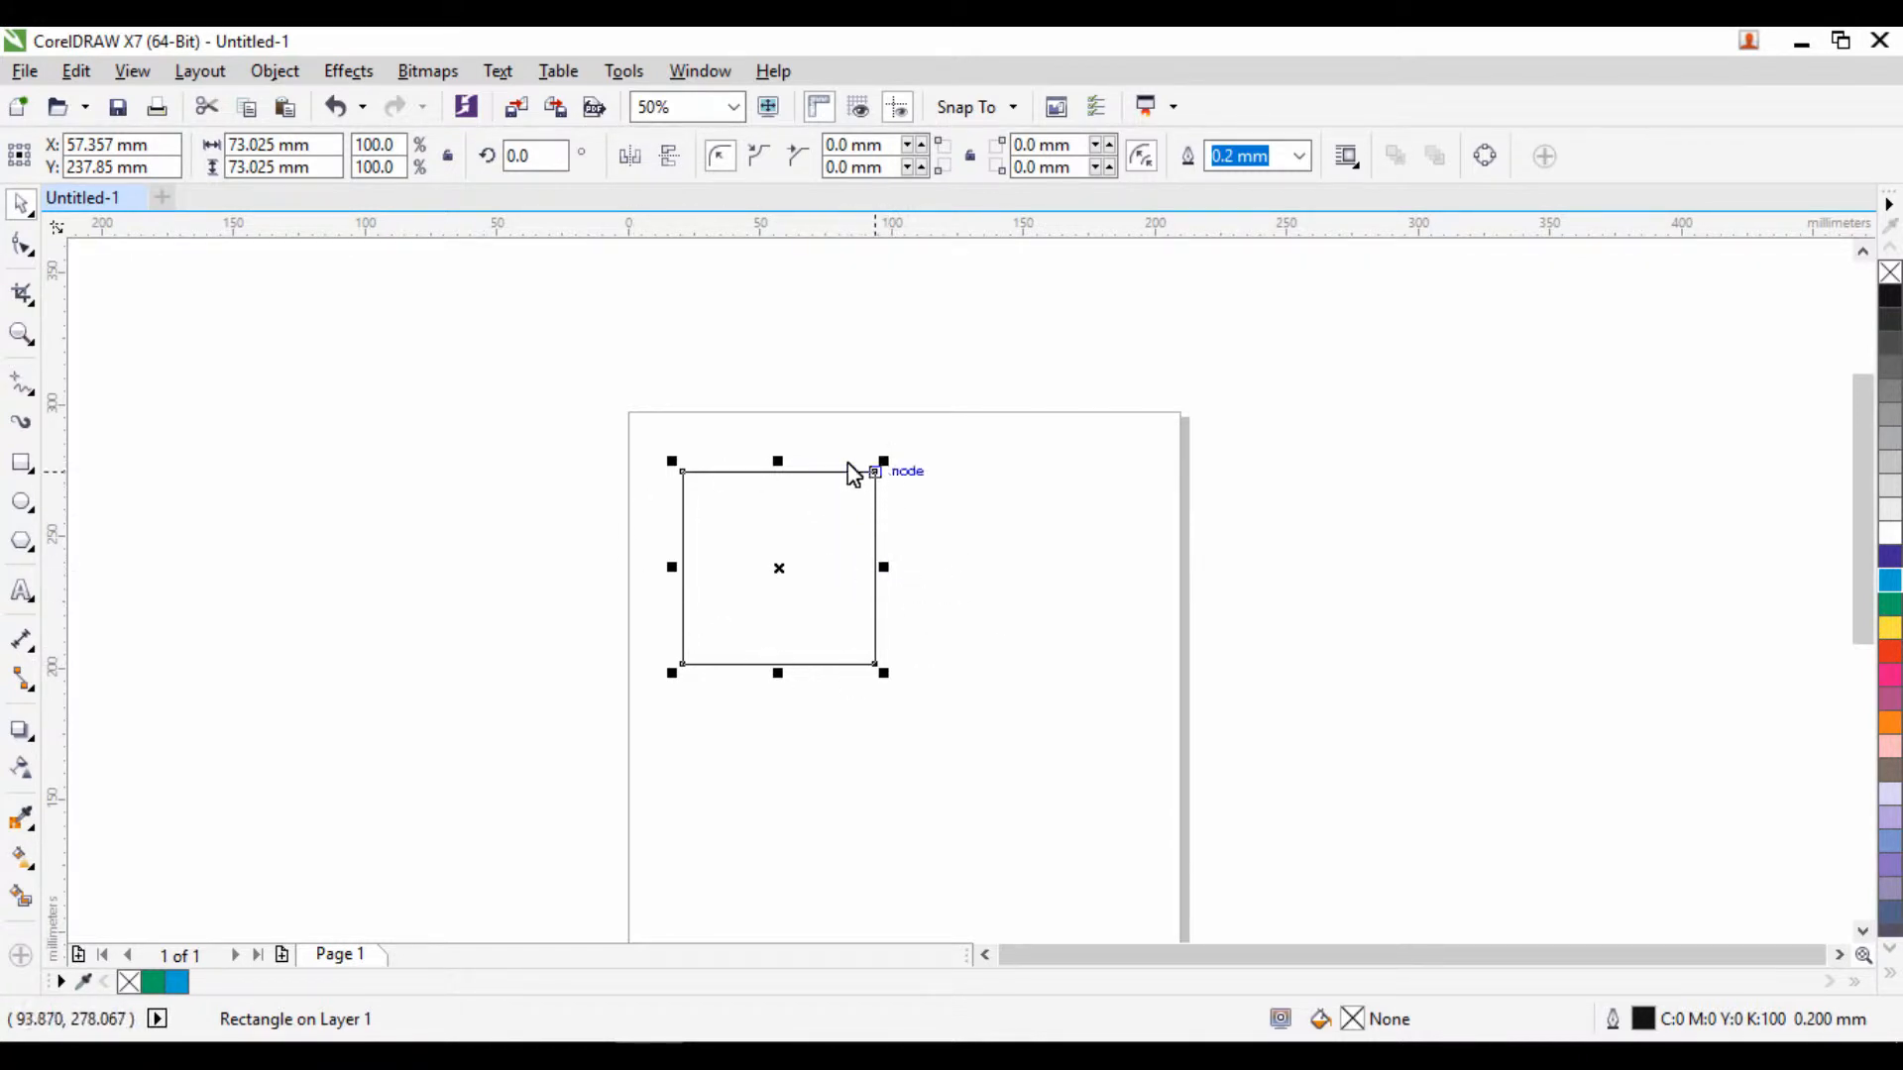
{"action": "left_click_drag", "start_coordinate": [778, 461], "coordinate": [781, 401]}
{"action": "left_click_drag", "start_coordinate": [887, 533], "coordinate": [984, 547]}
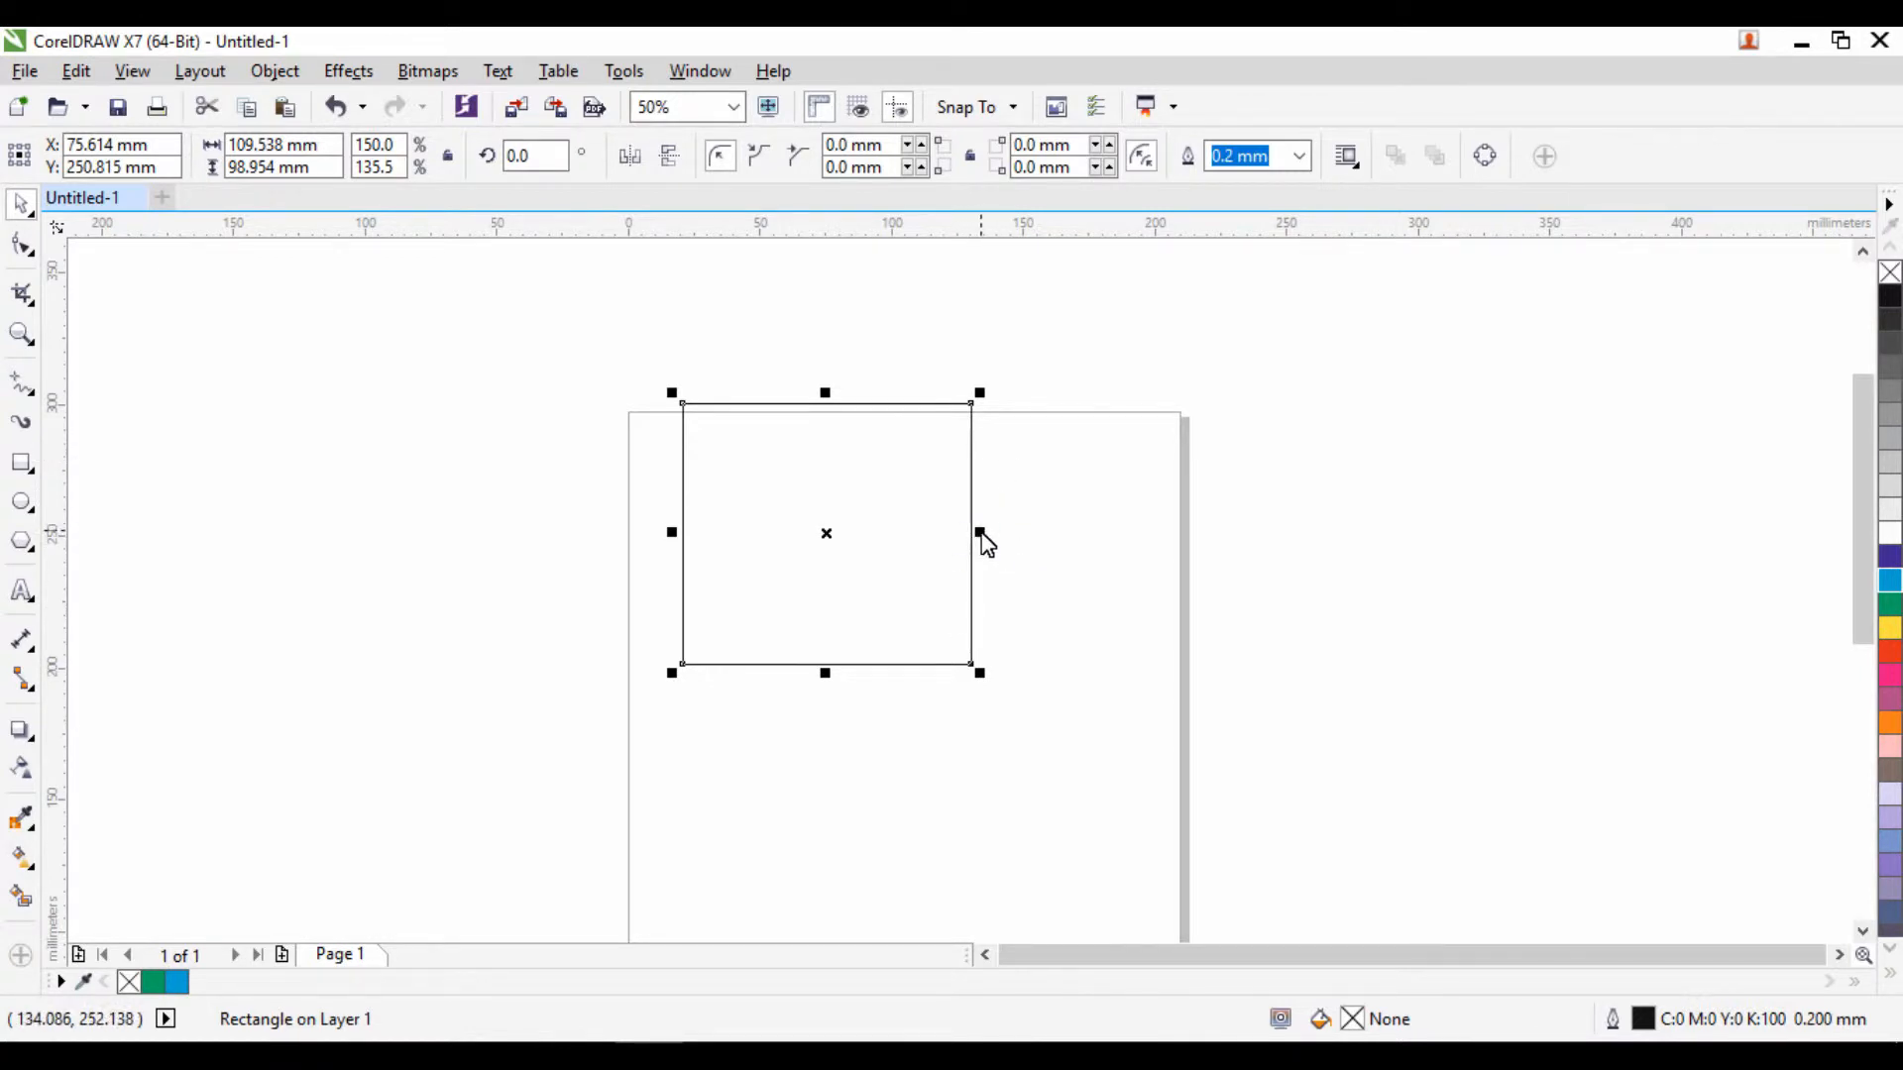
Widen the rectangle to about 154 mm, and narrow it symmetrically about its centre to about 106 mm
{"action": "left_click_drag", "start_coordinate": [981, 534], "coordinate": [1098, 536]}
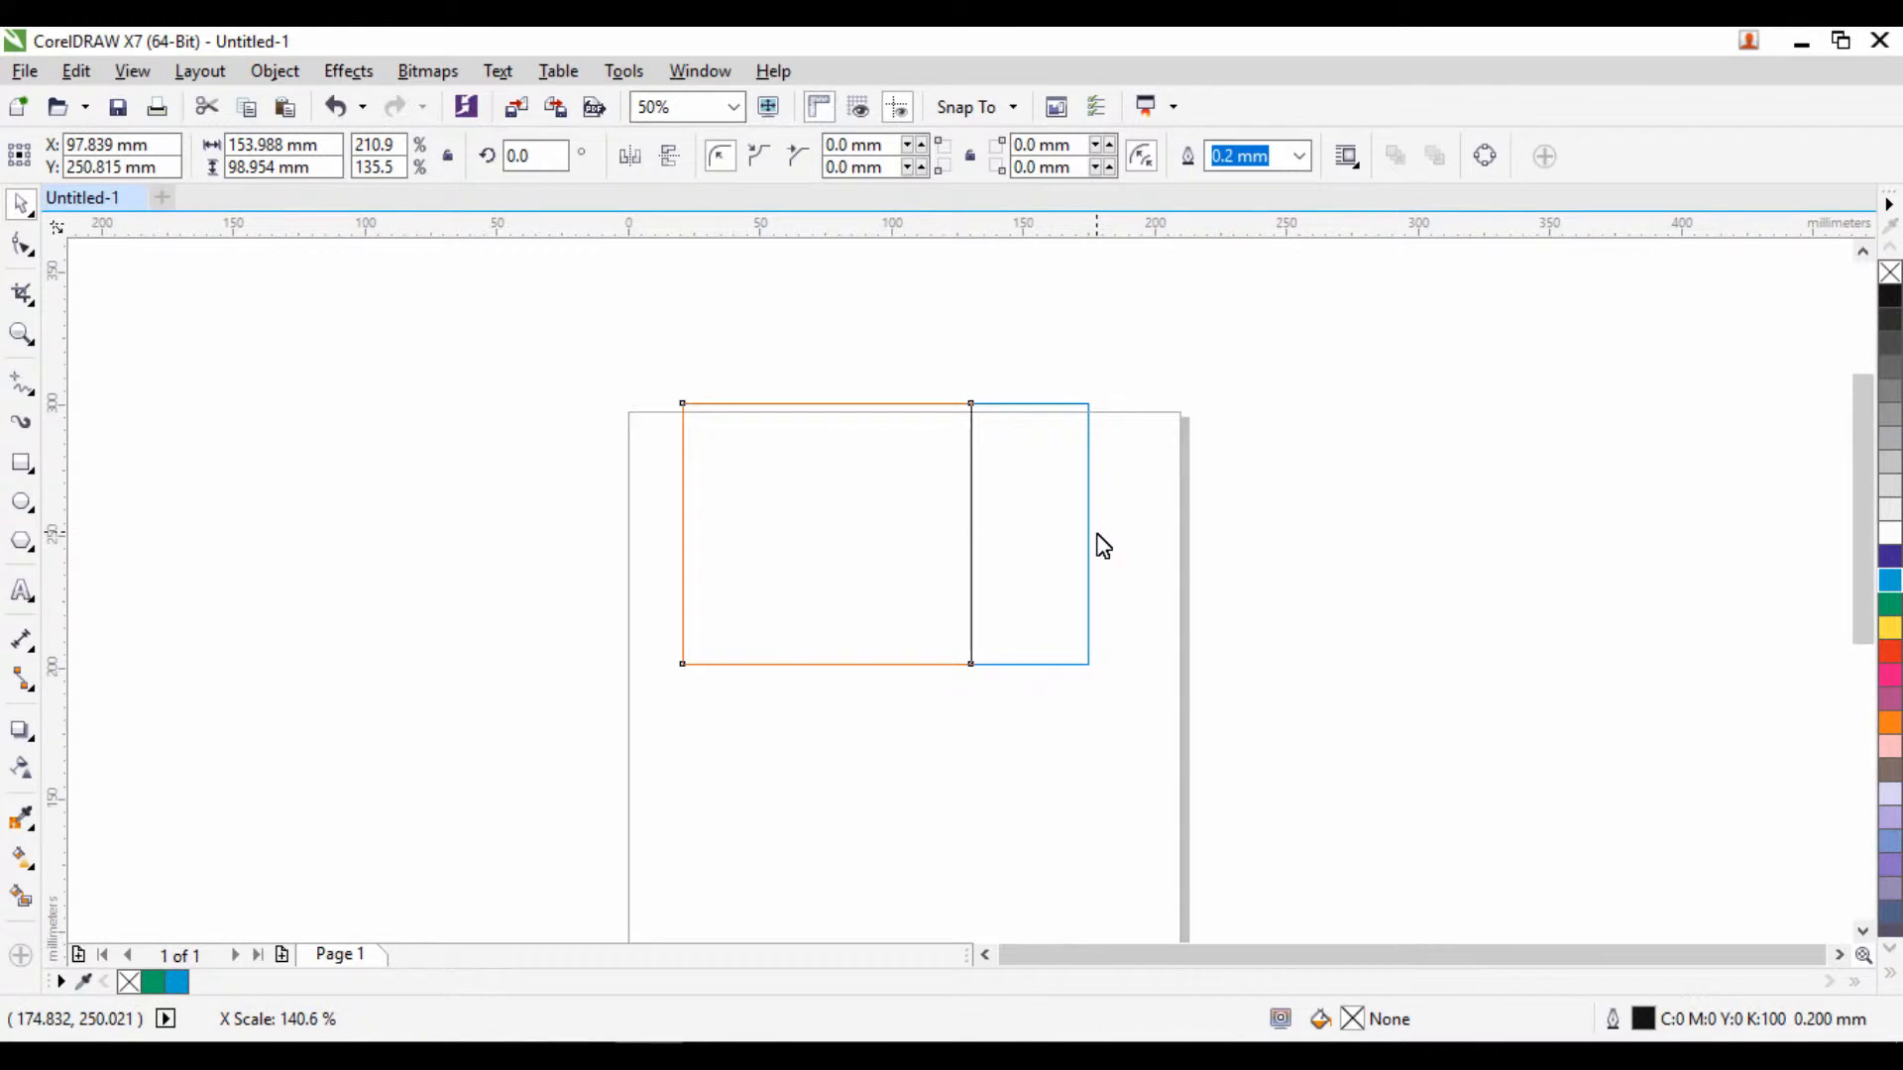
{"action": "left_click_drag", "start_coordinate": [1096, 535], "coordinate": [1097, 536]}
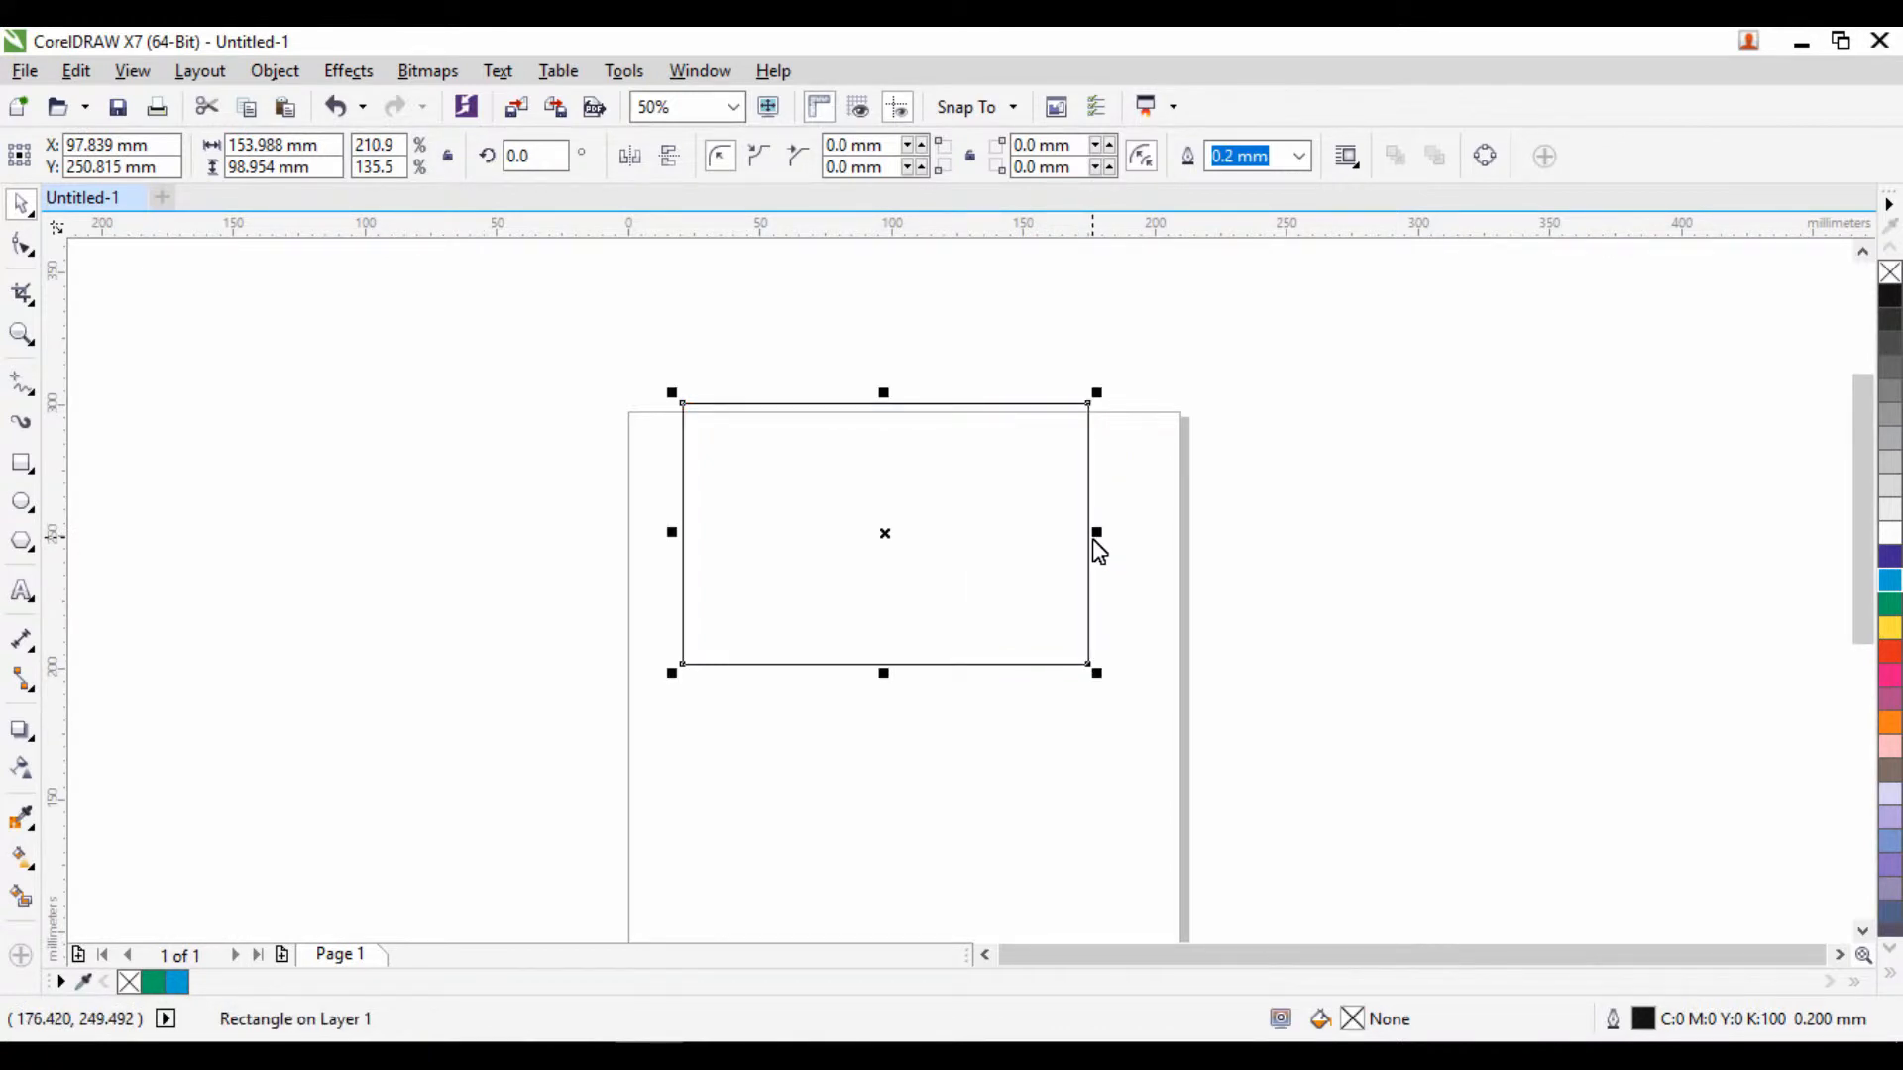
{"action": "left_click_drag", "start_coordinate": [1096, 535], "coordinate": [1035, 538]}
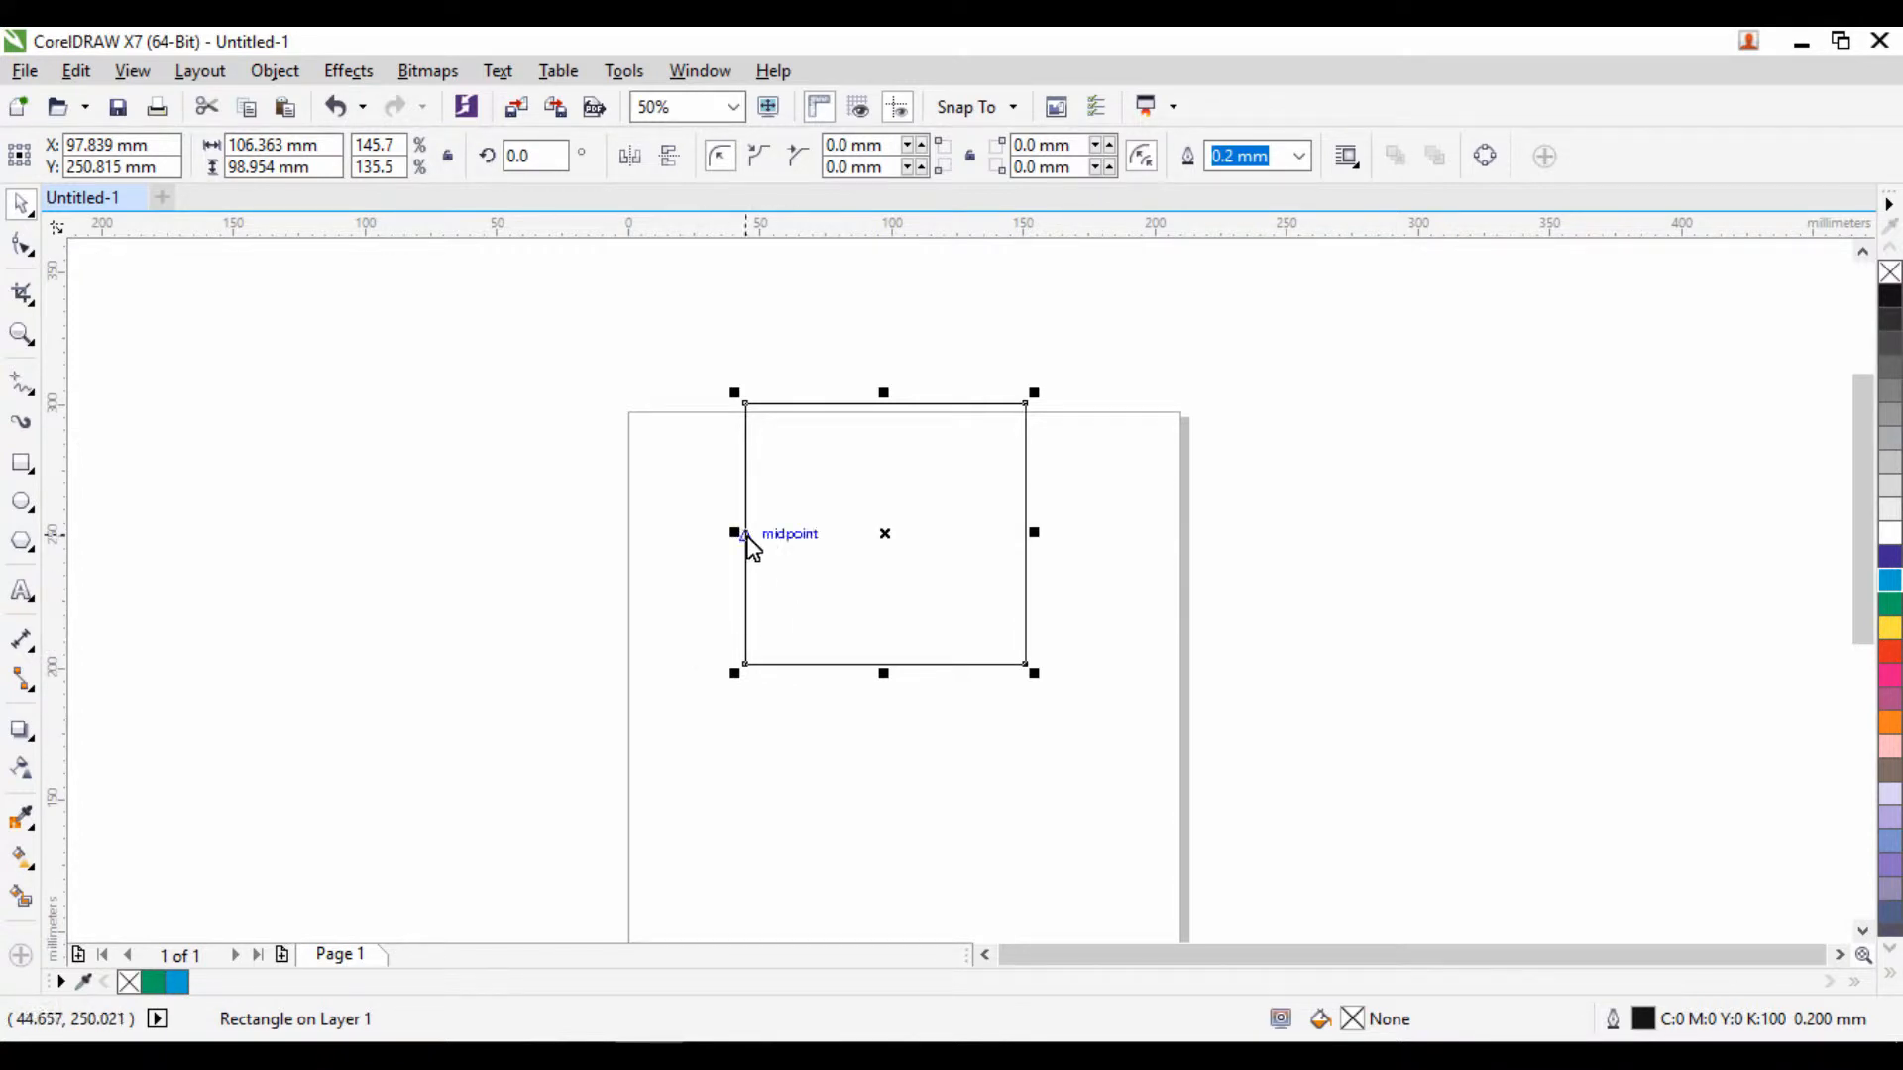
{"action": "left_click_drag", "start_coordinate": [736, 533], "coordinate": [291, 525]}
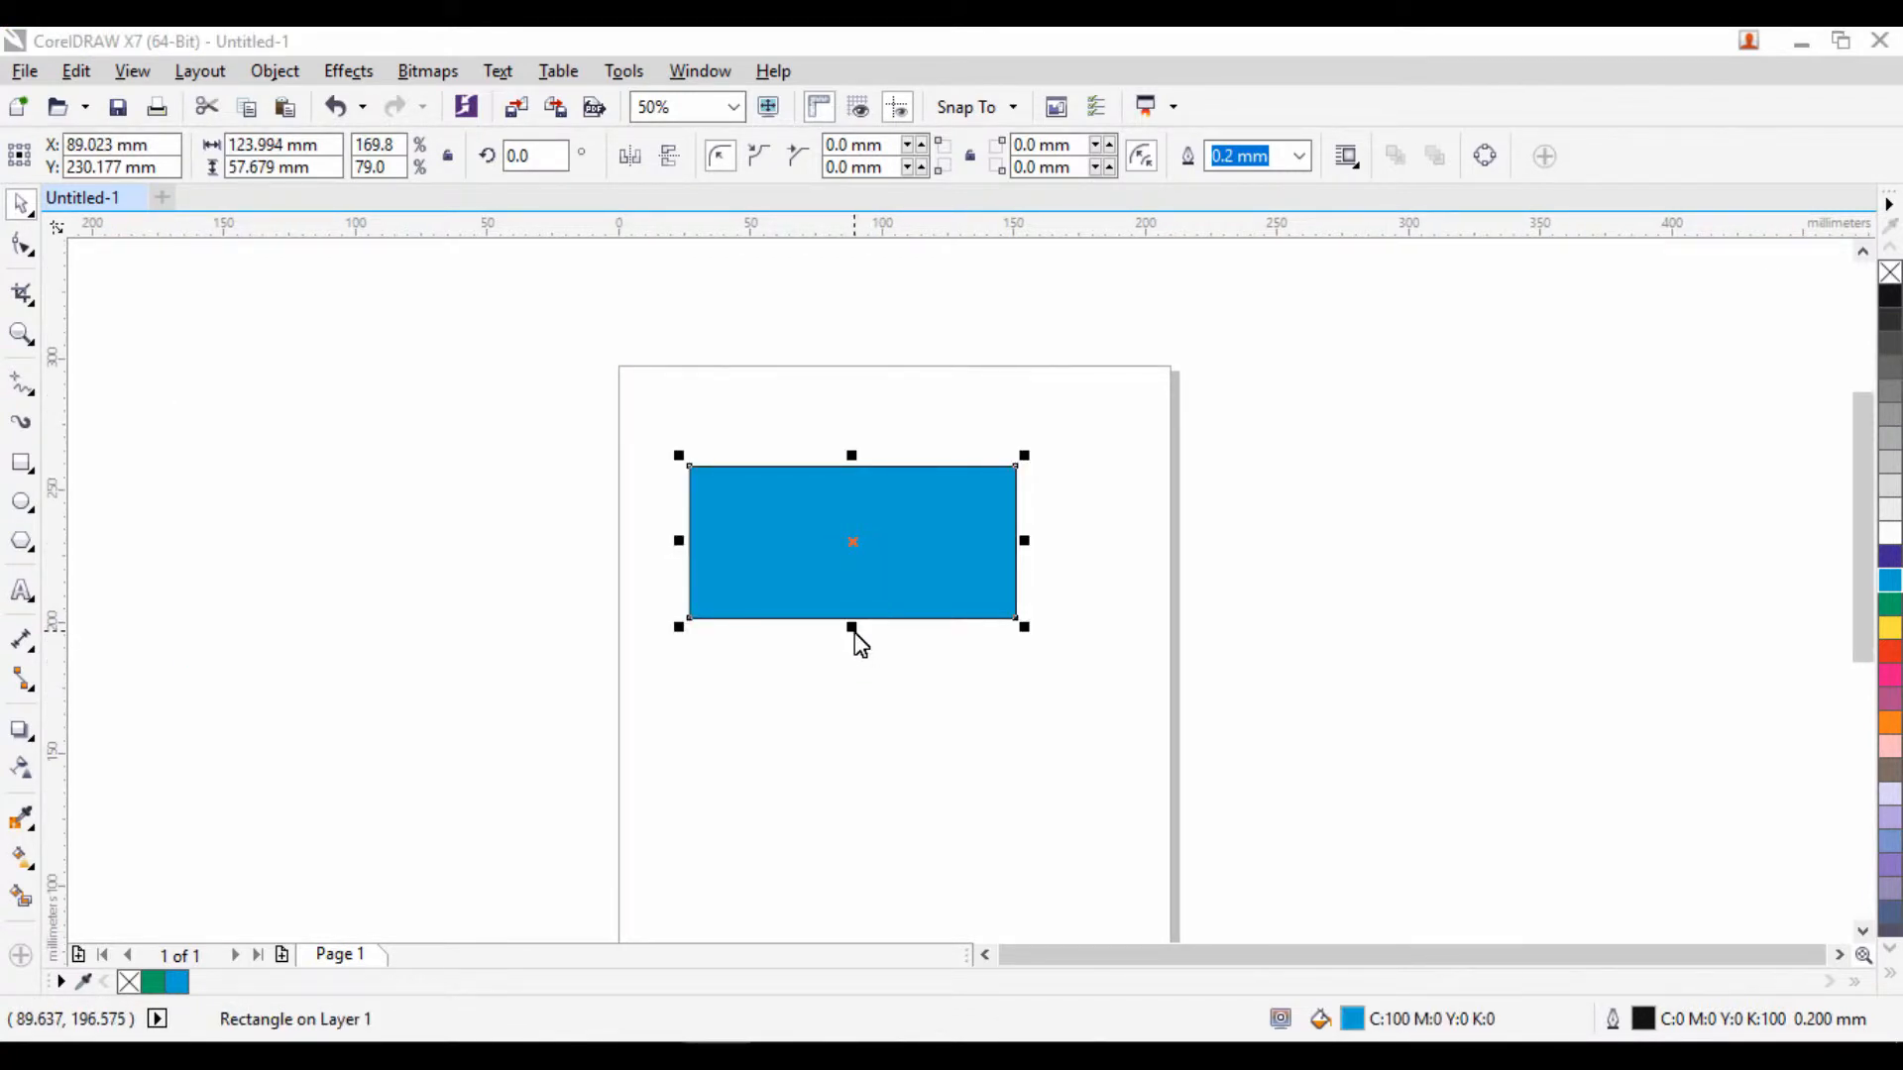
Mirror the blue rectangle upward across its top edge, sideways across its right edge, and back down across its bottom edge
{"action": "left_click_drag", "start_coordinate": [854, 633], "coordinate": [835, 442]}
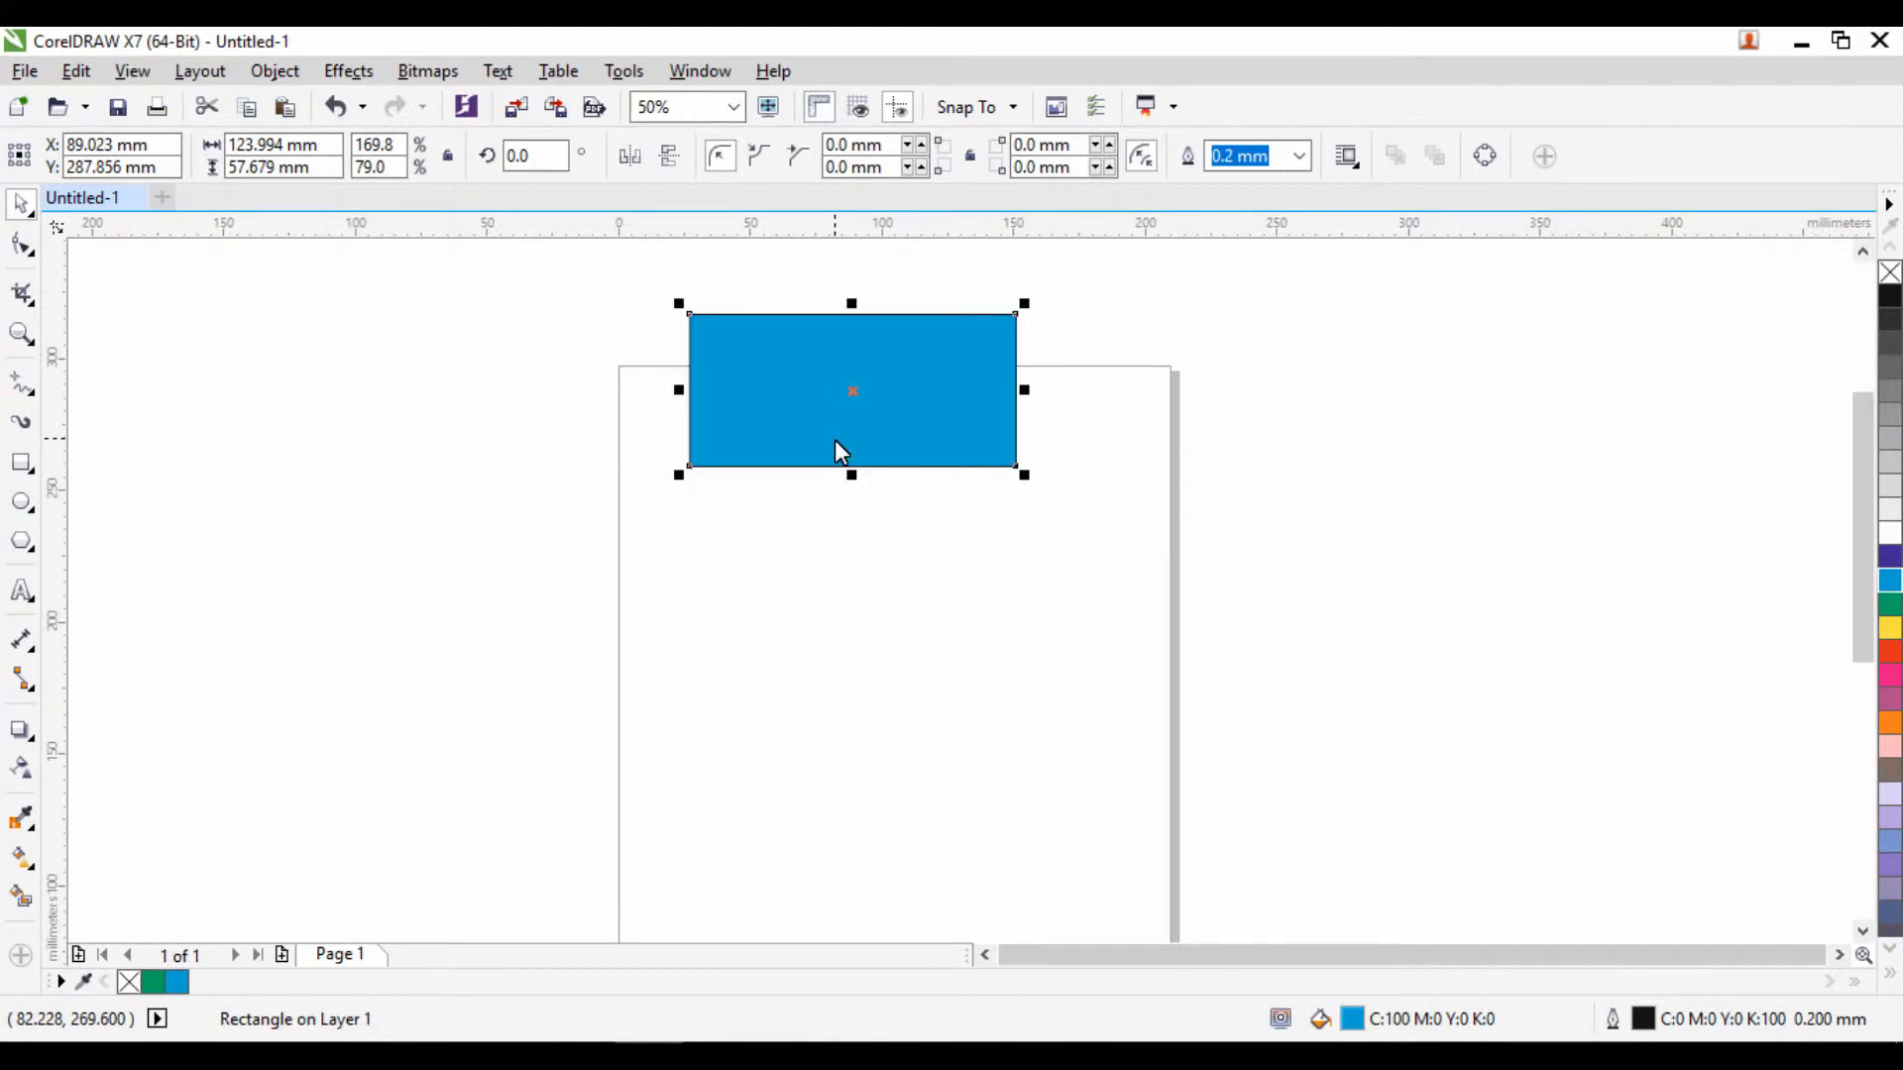
{"action": "left_click_drag", "start_coordinate": [680, 391], "coordinate": [1169, 378]}
{"action": "left_click_drag", "start_coordinate": [1178, 302], "coordinate": [1187, 484]}
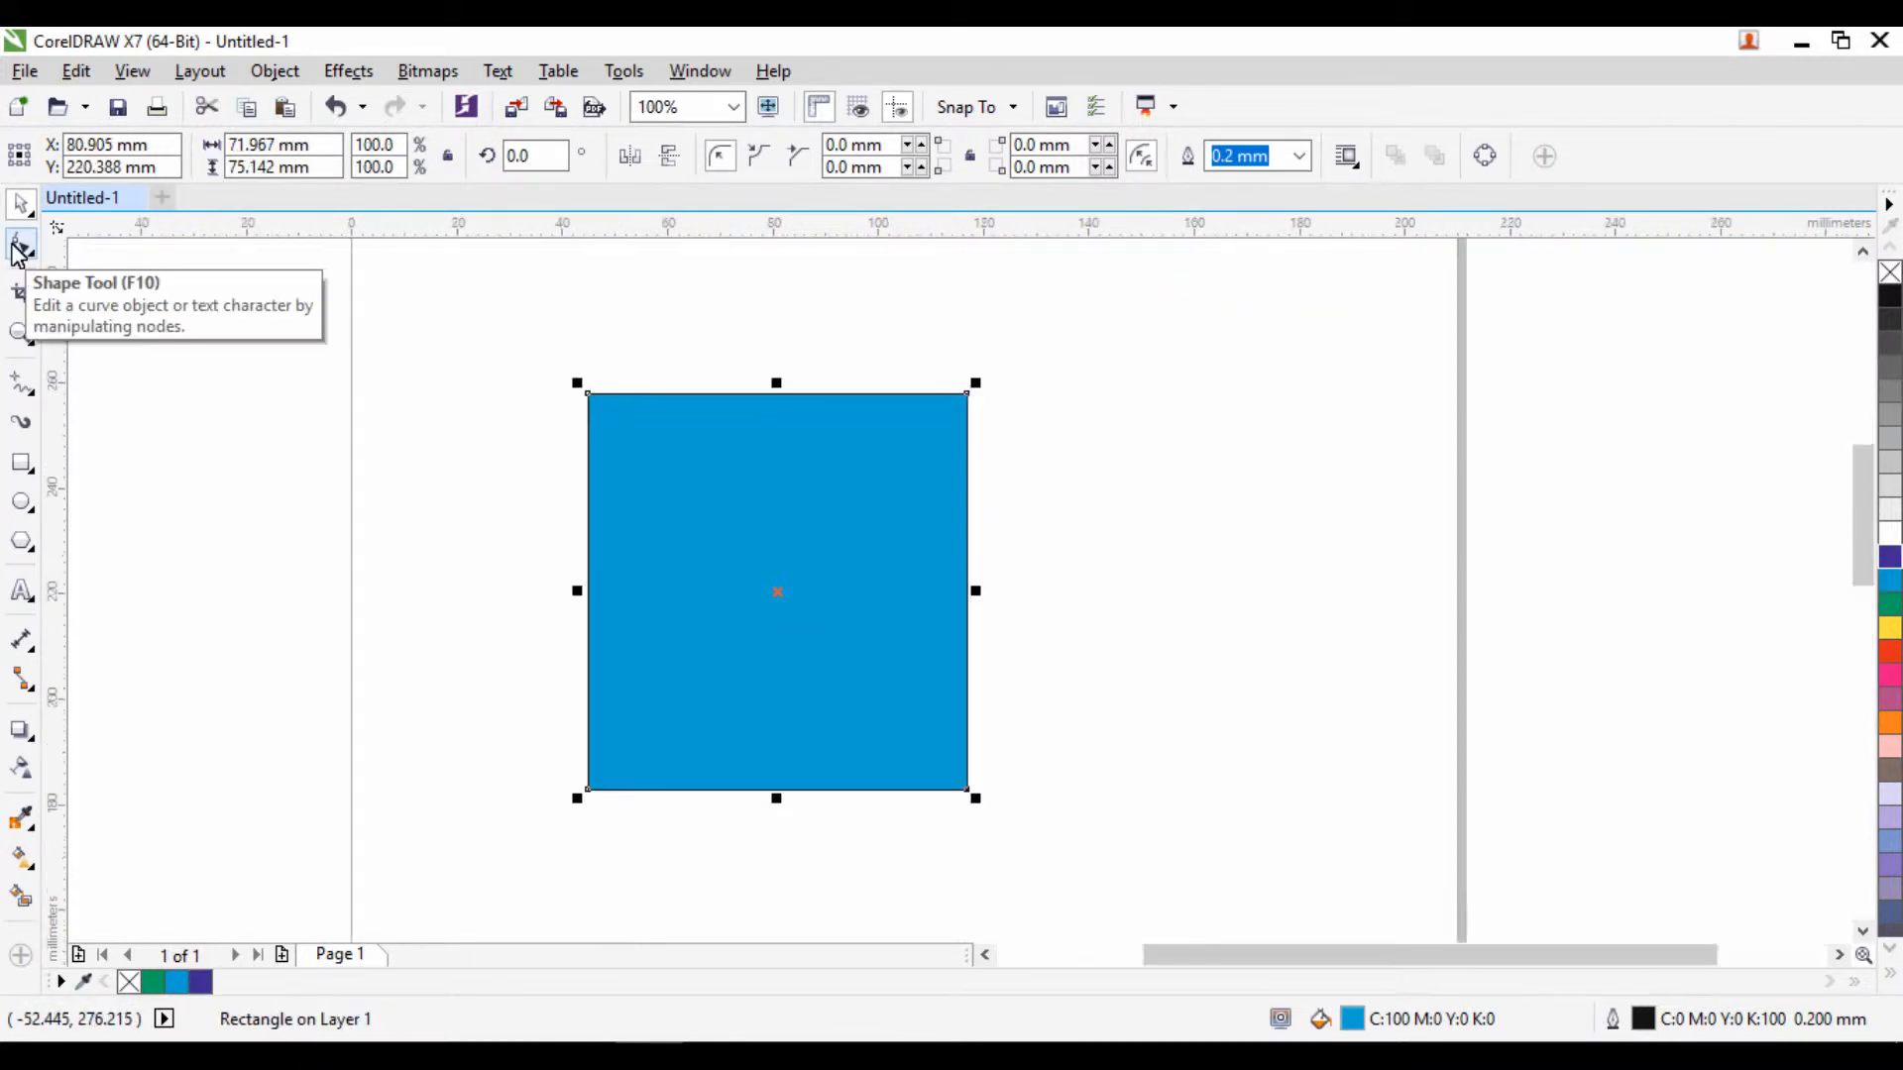
Round all corners of the blue rectangle to a radius of about 14.3 mm with the Shape tool
{"action": "left_click", "coordinate": [464, 570]}
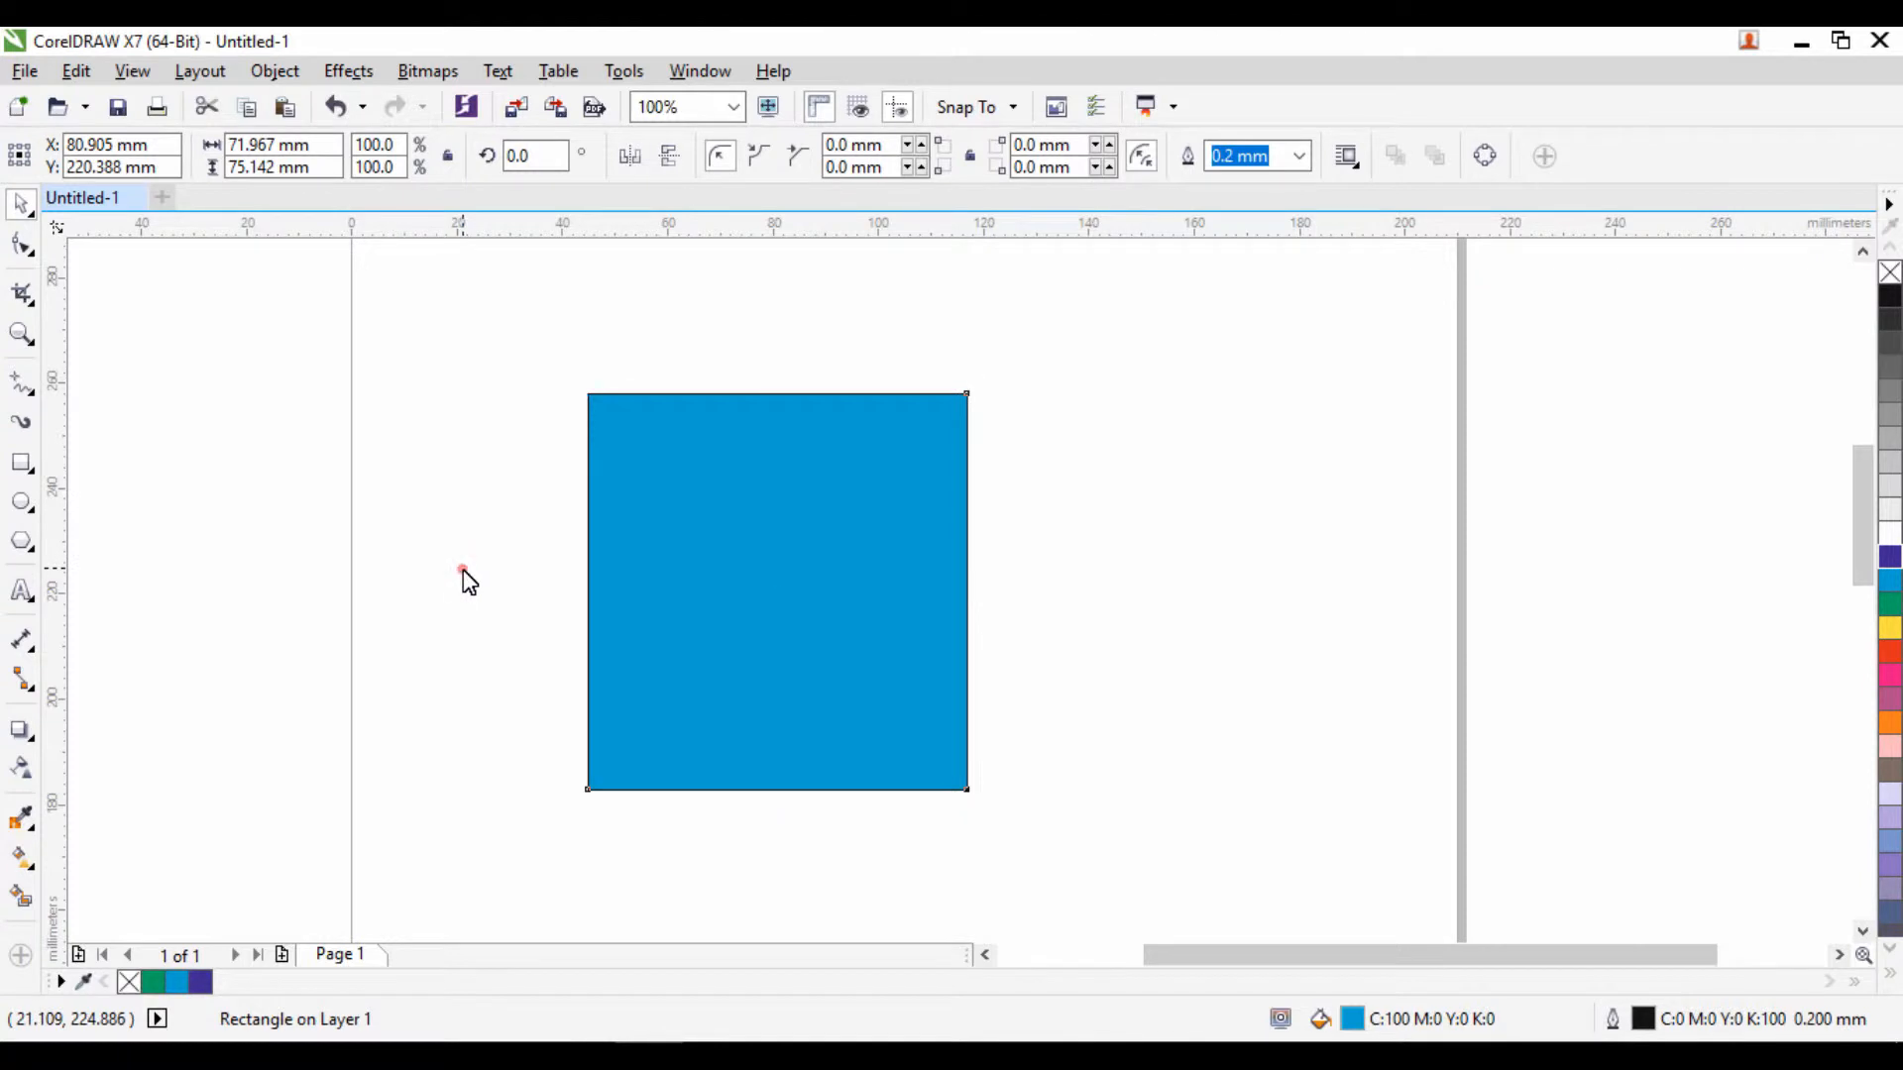
{"action": "left_click", "coordinate": [726, 552]}
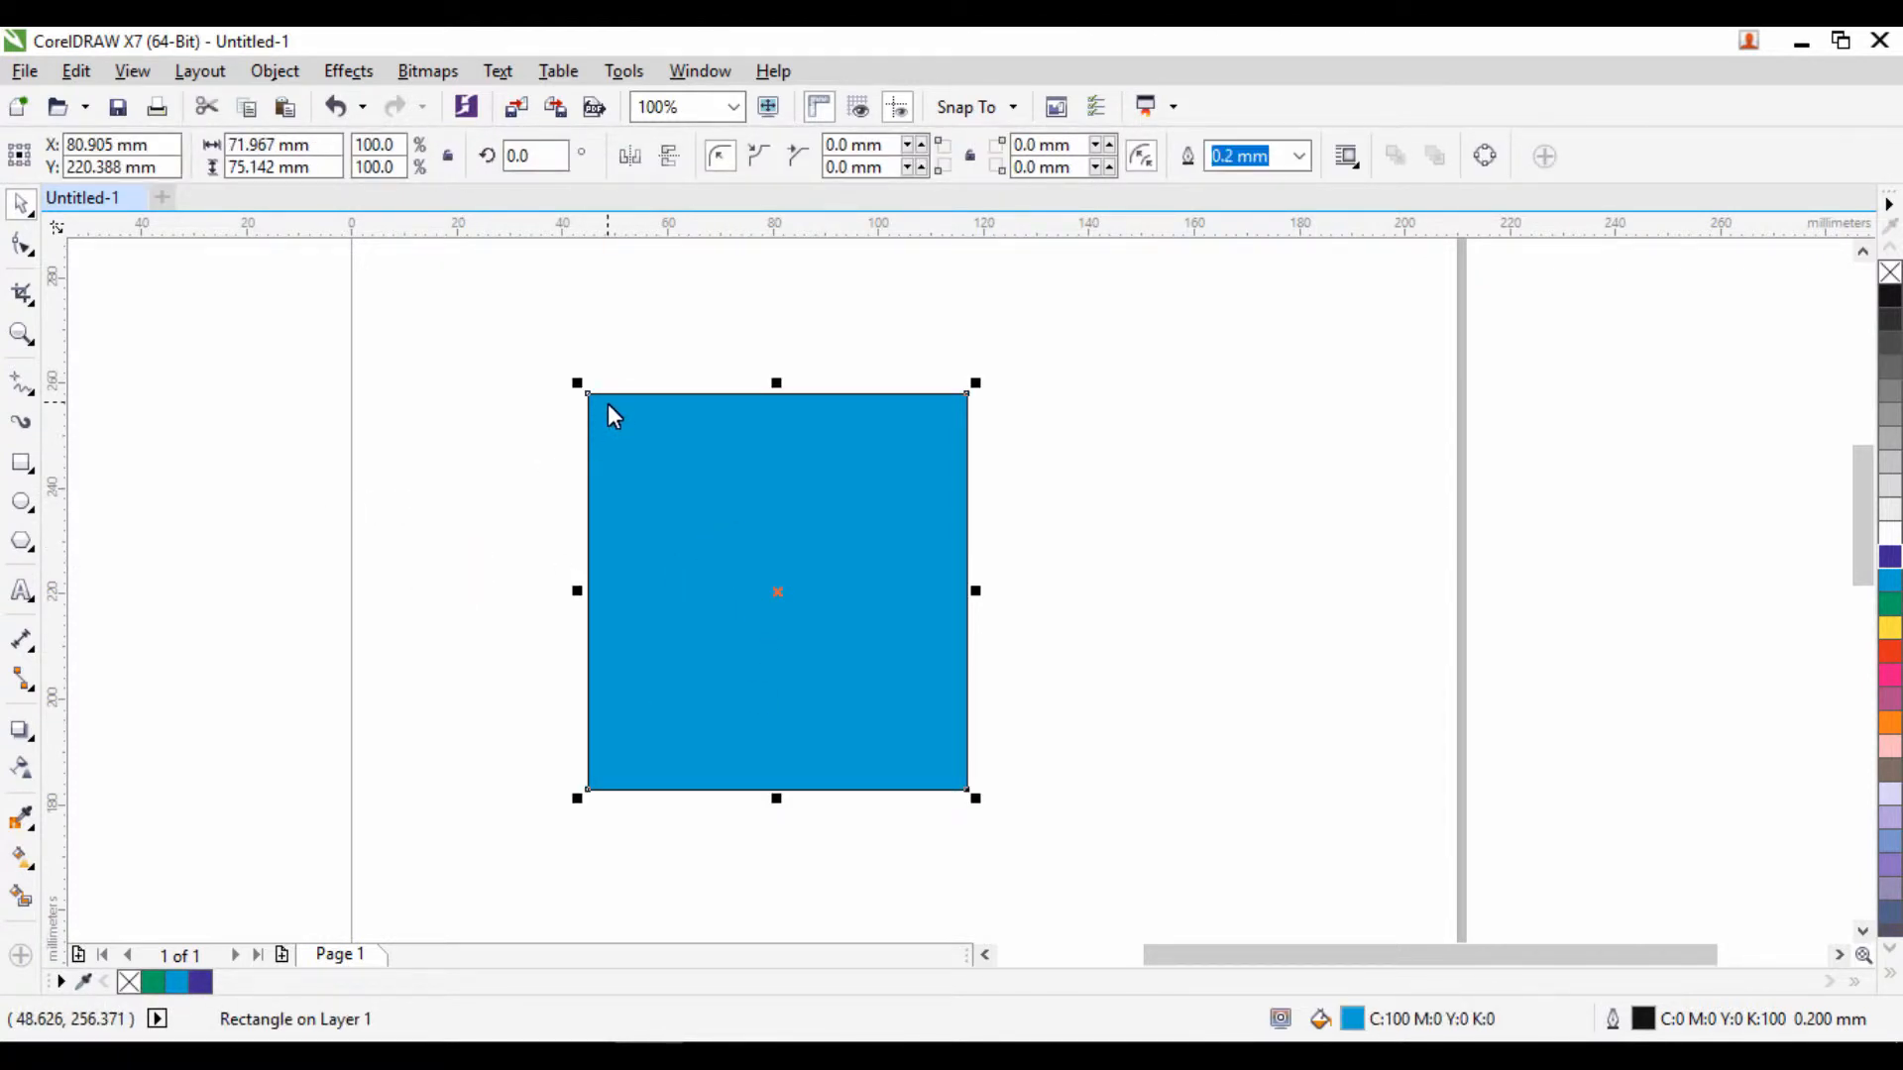
{"action": "left_click", "coordinate": [23, 244]}
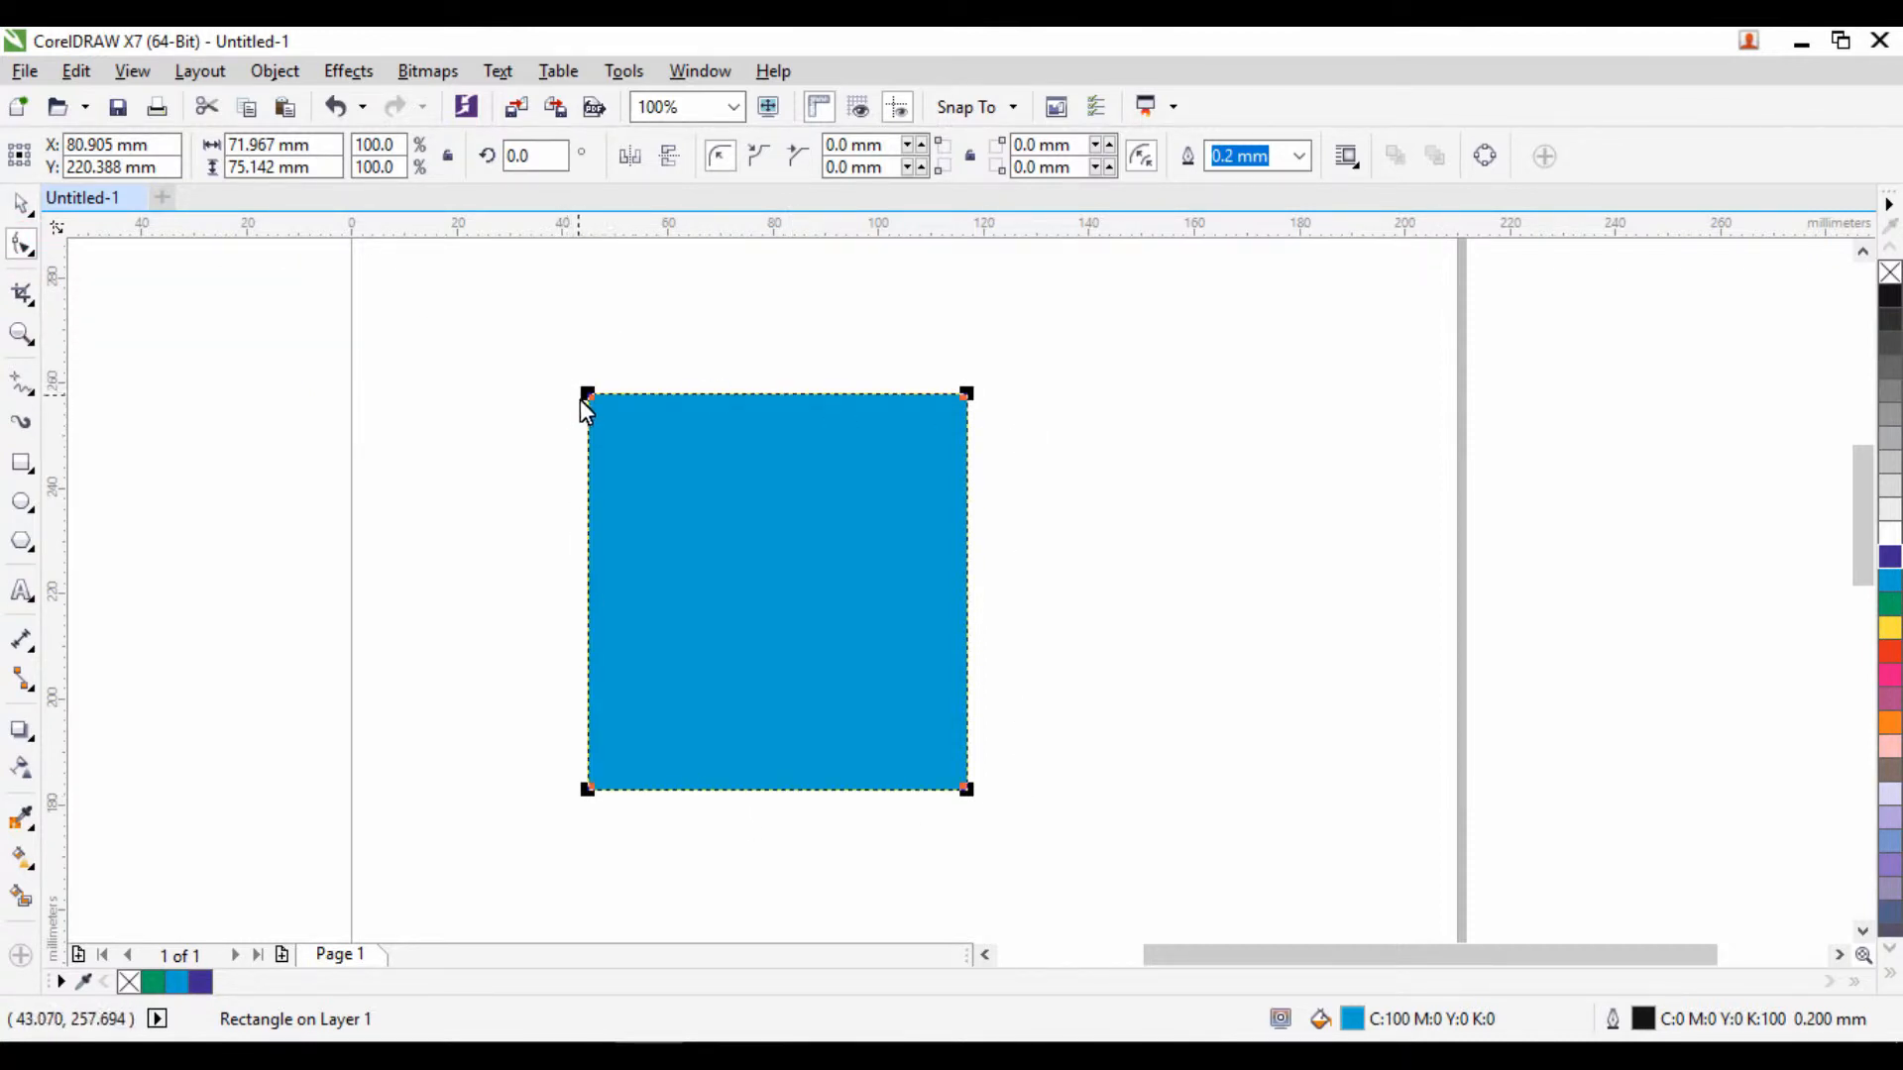
{"action": "left_click_drag", "start_coordinate": [586, 399], "coordinate": [572, 483]}
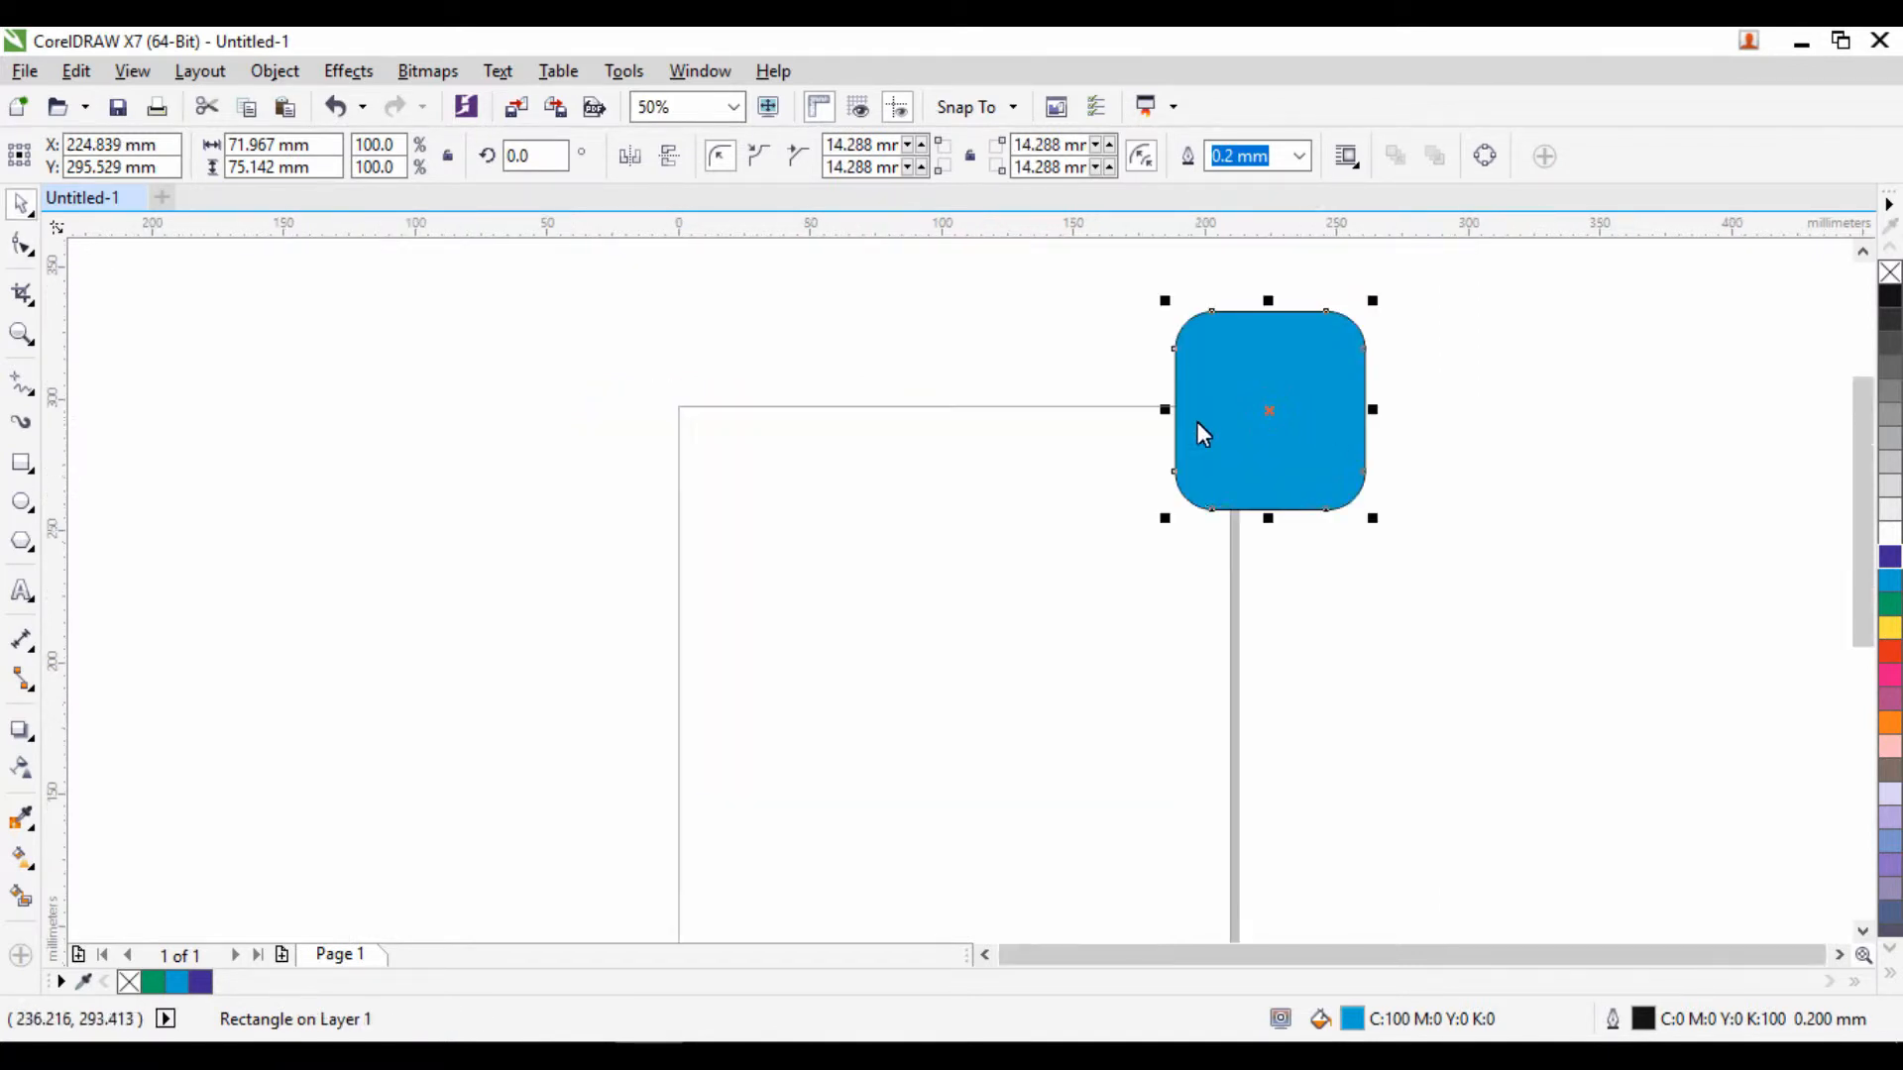
Widen the rounded rectangle to about 223 mm and scale it proportionally from its lower-left corner, finishing at about 254 by 85 mm about its centre
{"action": "left_click_drag", "start_coordinate": [1172, 412], "coordinate": [871, 418]}
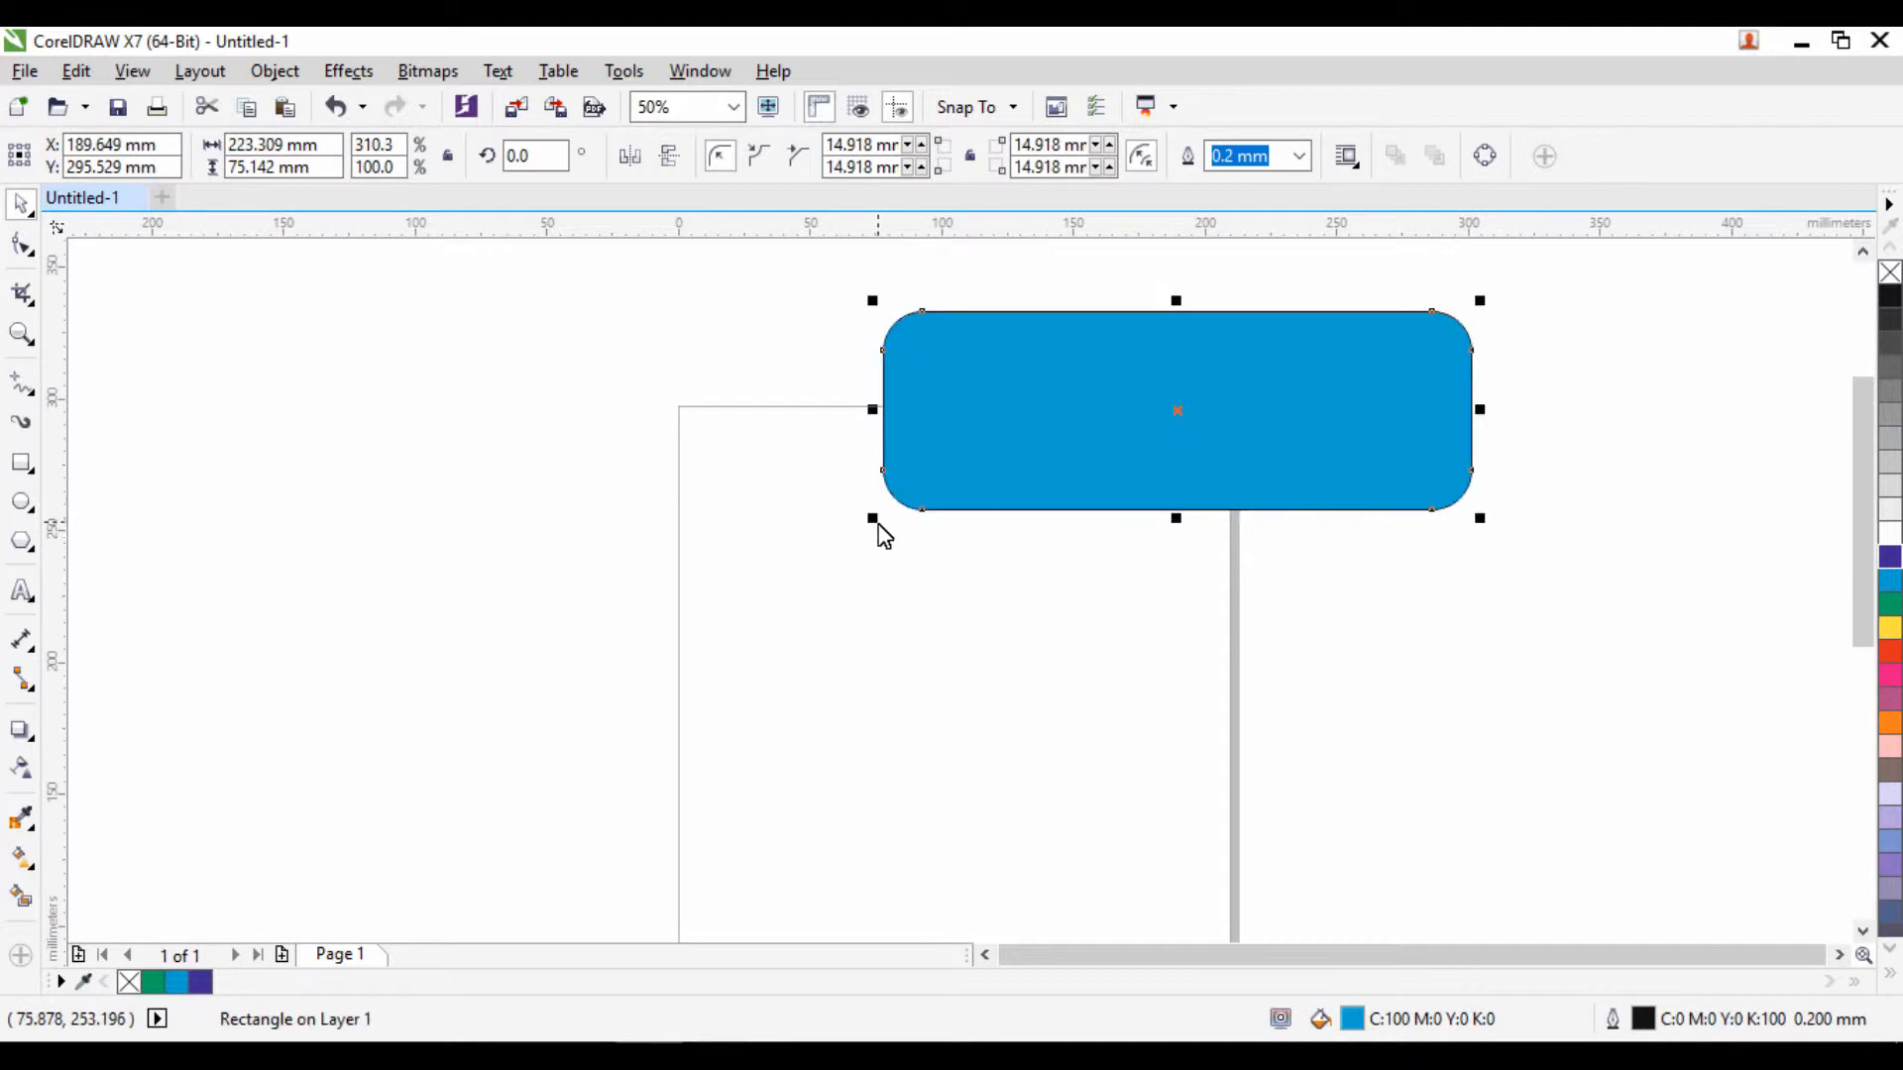
{"action": "left_click_drag", "start_coordinate": [873, 519], "coordinate": [543, 634]}
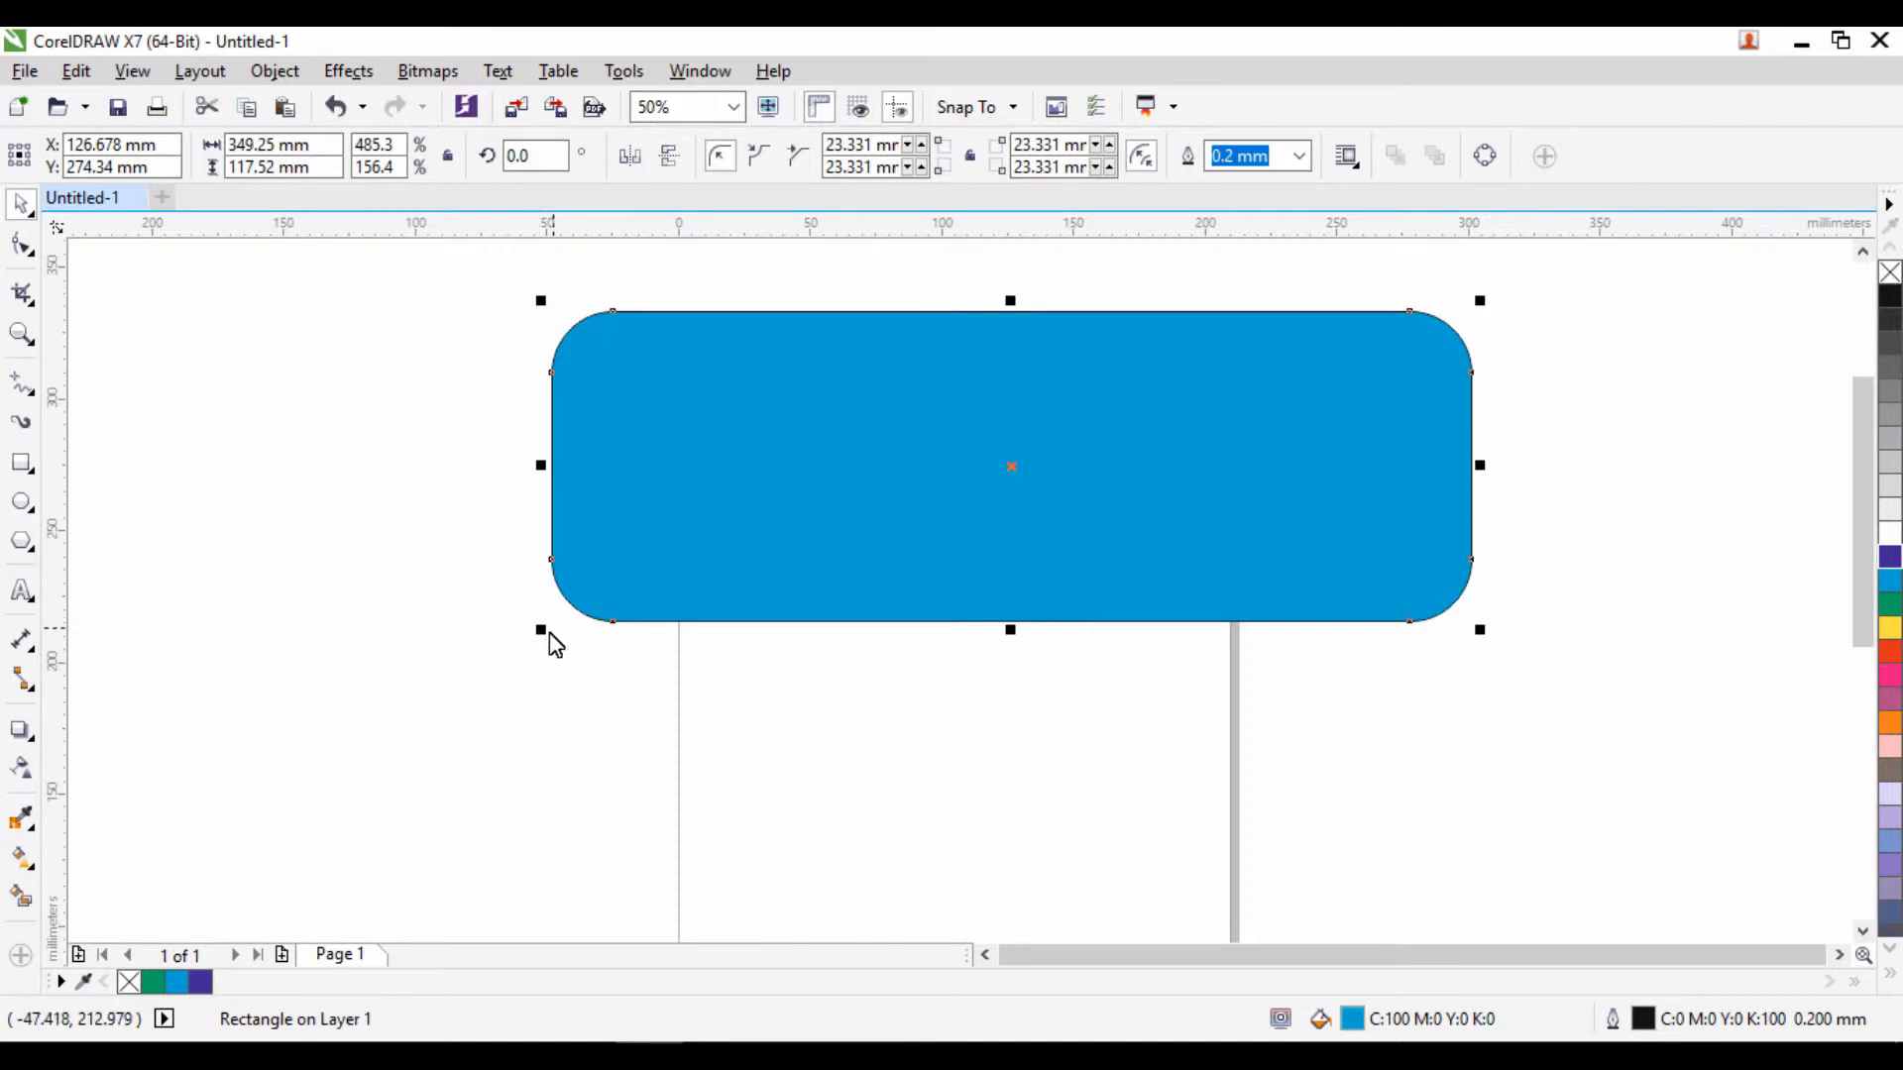
{"action": "left_click_drag", "start_coordinate": [550, 634], "coordinate": [995, 456]}
{"action": "left_click_drag", "start_coordinate": [1062, 435], "coordinate": [999, 480]}
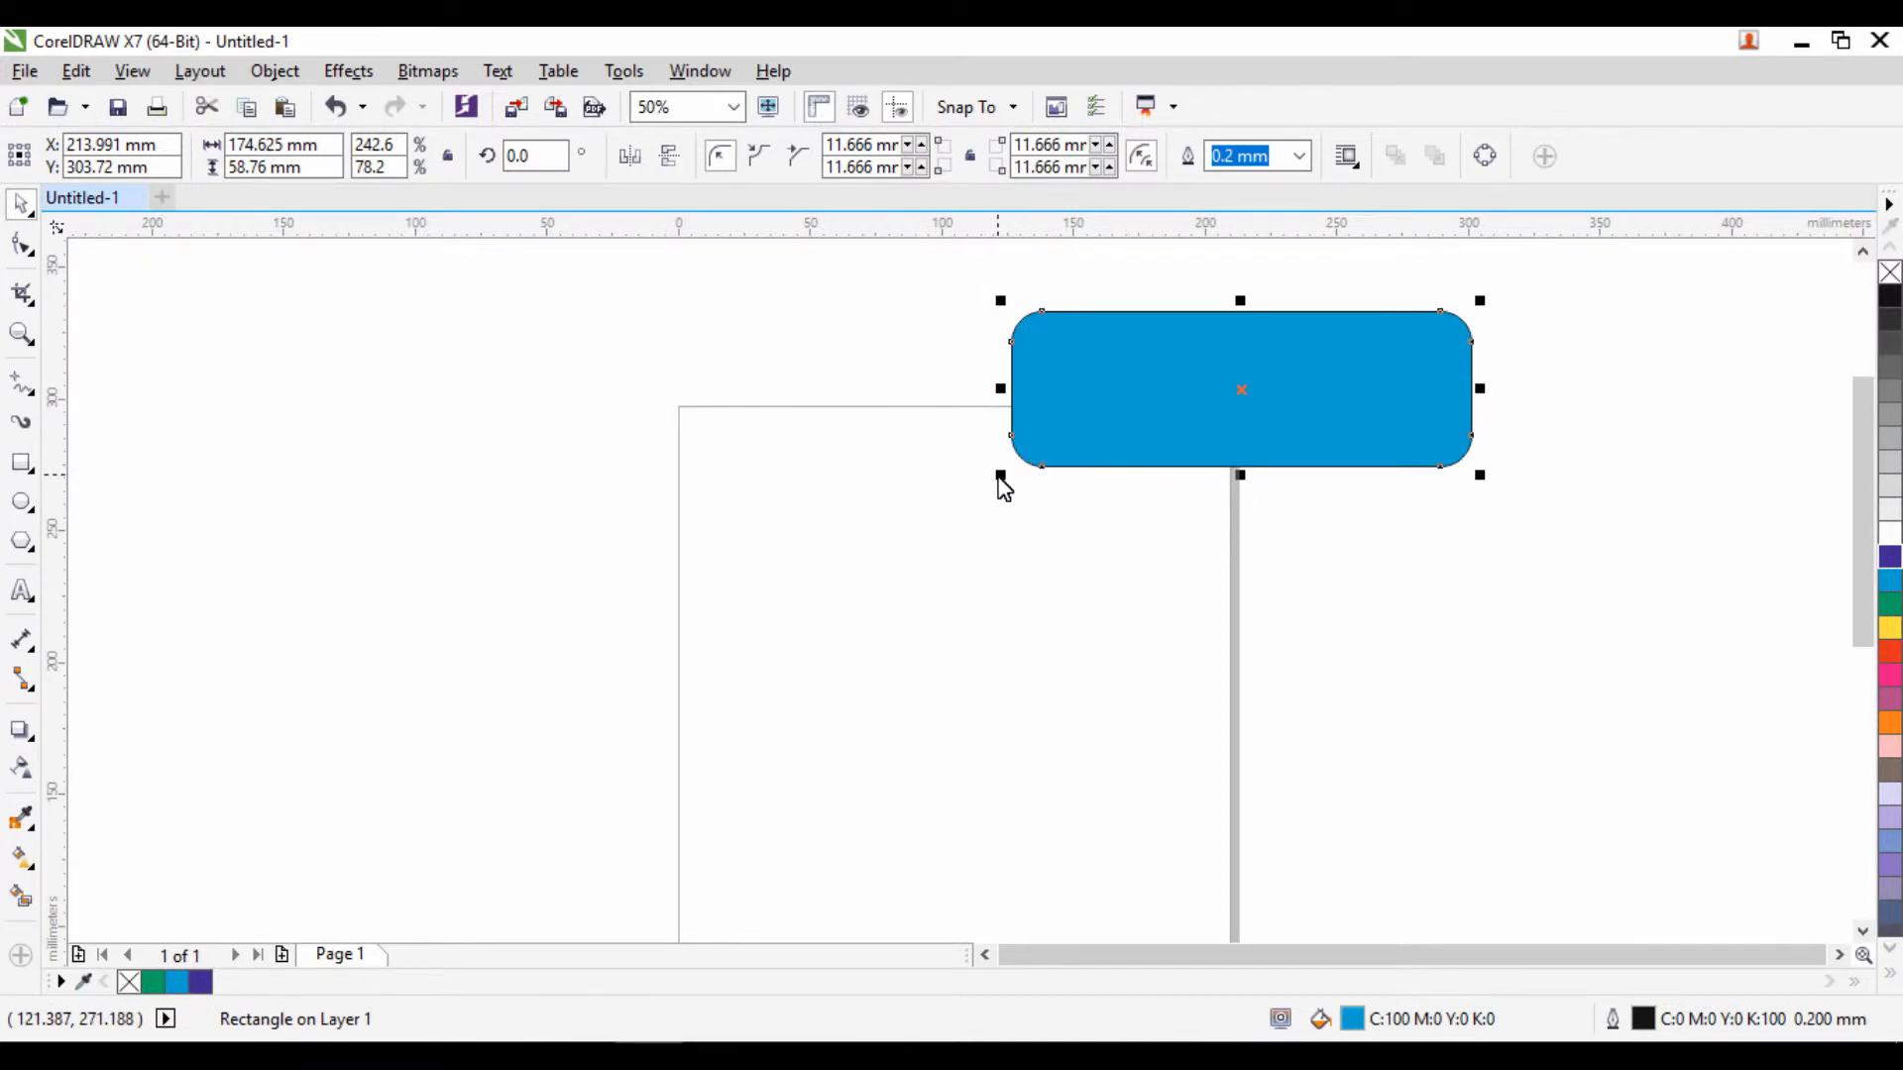
{"action": "left_click_drag", "start_coordinate": [1003, 477], "coordinate": [898, 522]}
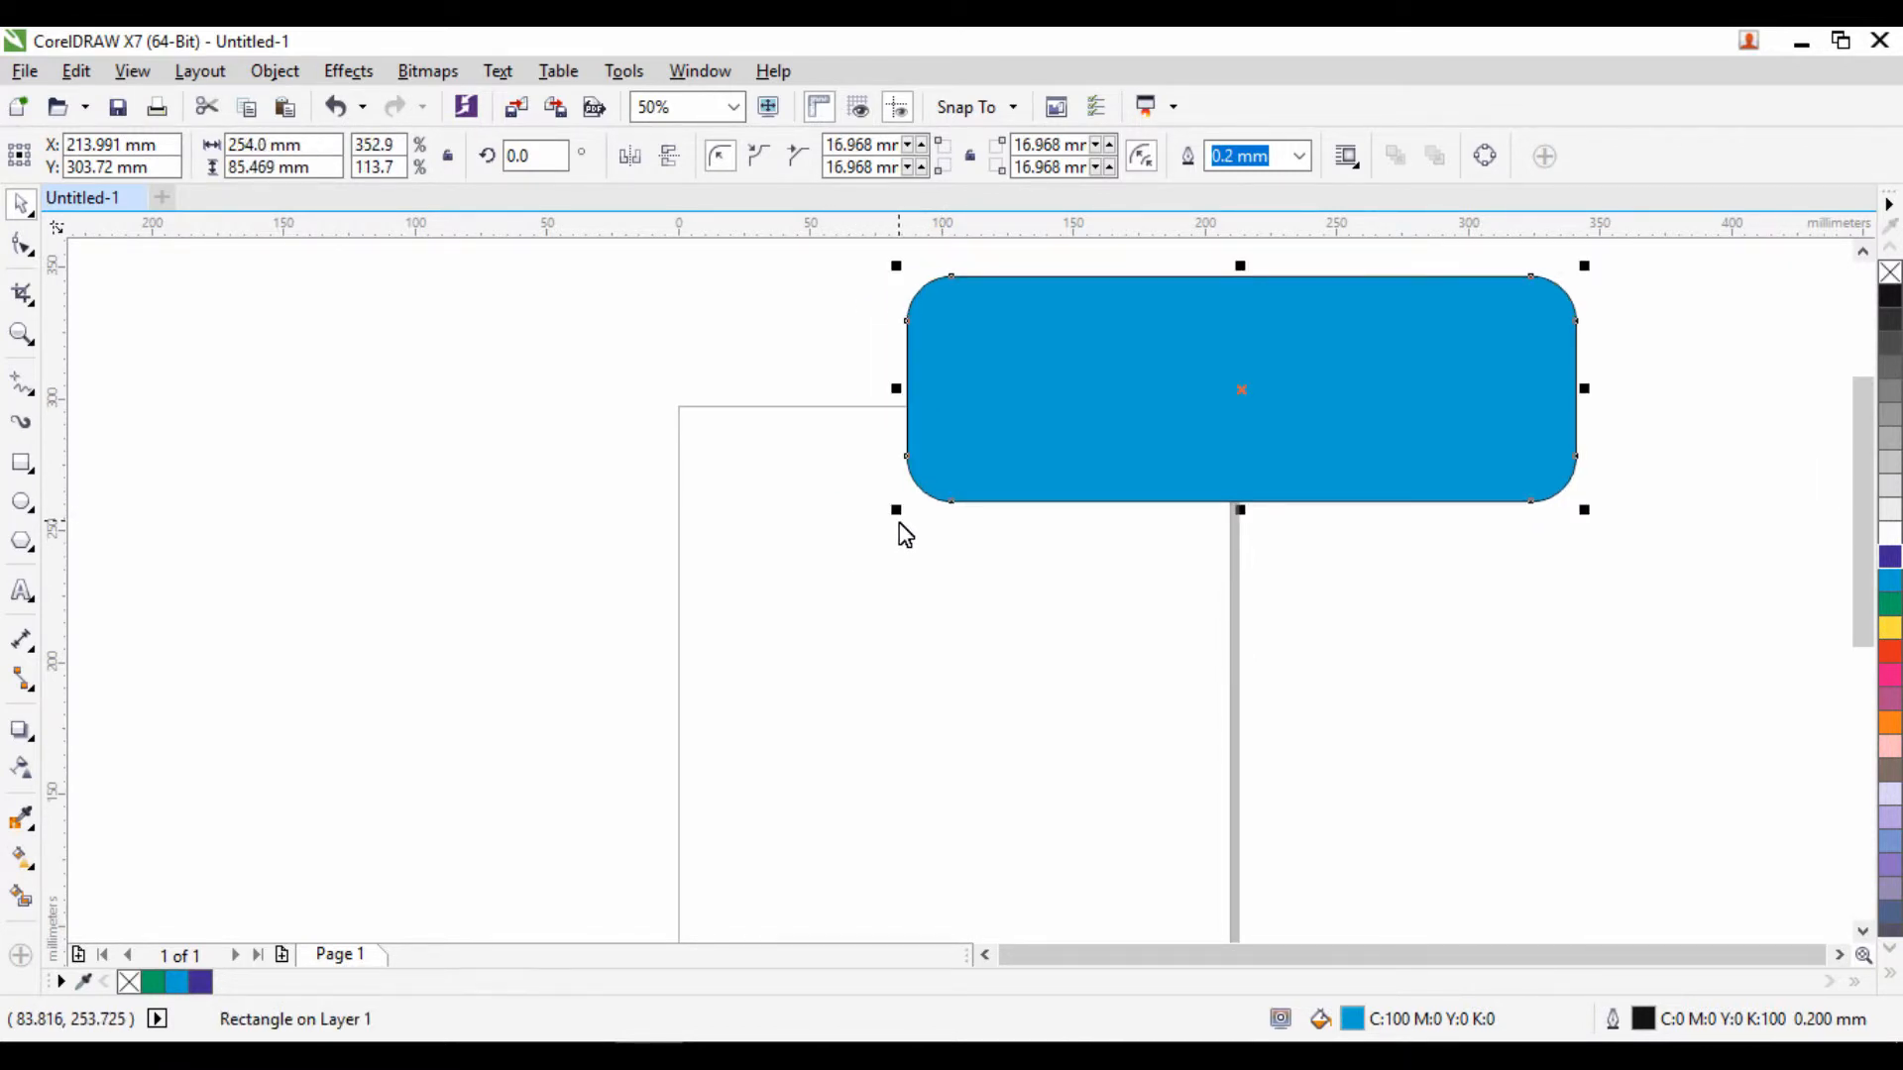
Delete the rounded rectangle, draw a square of about 60 mm in the page's upper-left area and fill it cyan
{"action": "key", "text": "Delete"}
{"action": "key", "text": "F6"}
{"action": "mouse_move", "coordinate": [750, 526]}
{"action": "left_mouse_down"}
{"action": "mouse_move", "coordinate": [845, 693]}
{"action": "mouse_move", "coordinate": [910, 684]}
{"action": "left_mouse_up"}
{"action": "left_click", "coordinate": [1890, 580]}
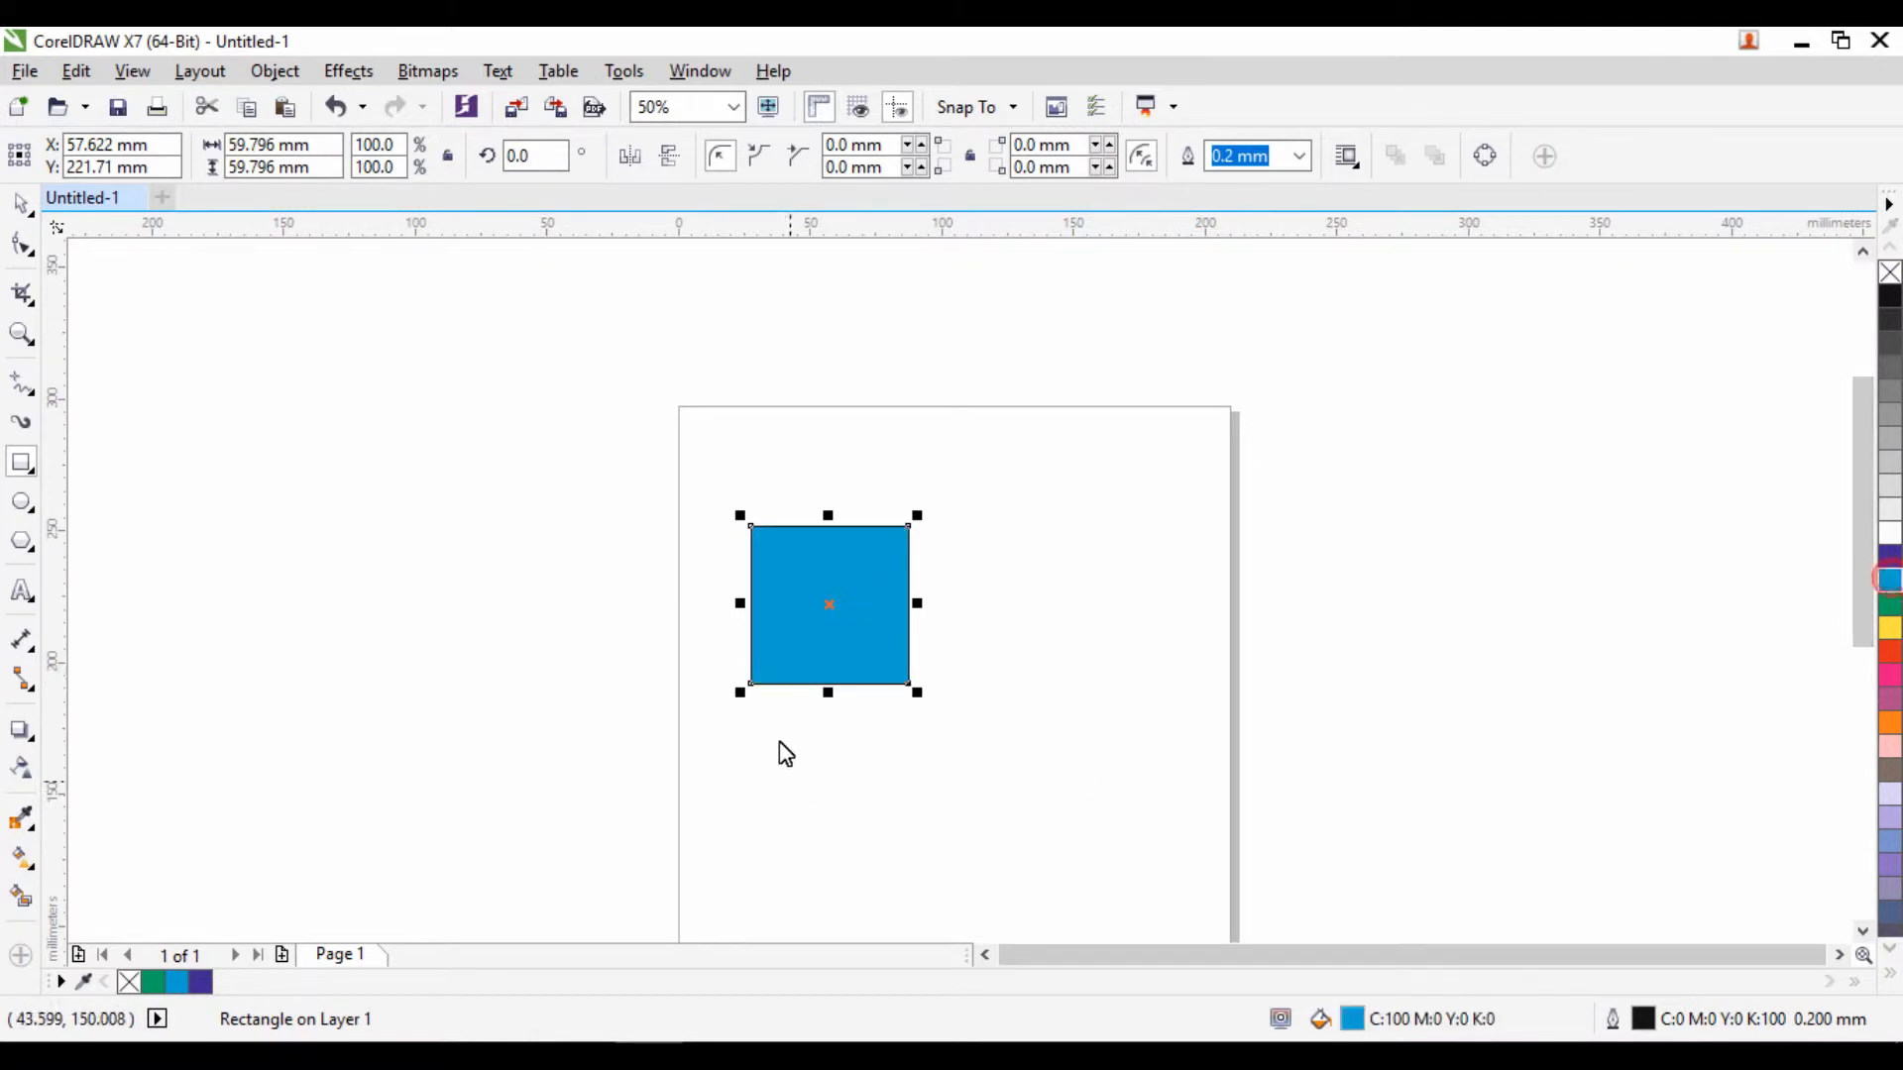
Draw a smaller square of about 35 mm beside the first one, level with its middle, and fill it cyan
{"action": "left_click", "coordinate": [1049, 574]}
{"action": "mouse_move", "coordinate": [959, 558]}
{"action": "left_mouse_down"}
{"action": "mouse_move", "coordinate": [1023, 654]}
{"action": "mouse_move", "coordinate": [1053, 652]}
{"action": "left_mouse_up"}
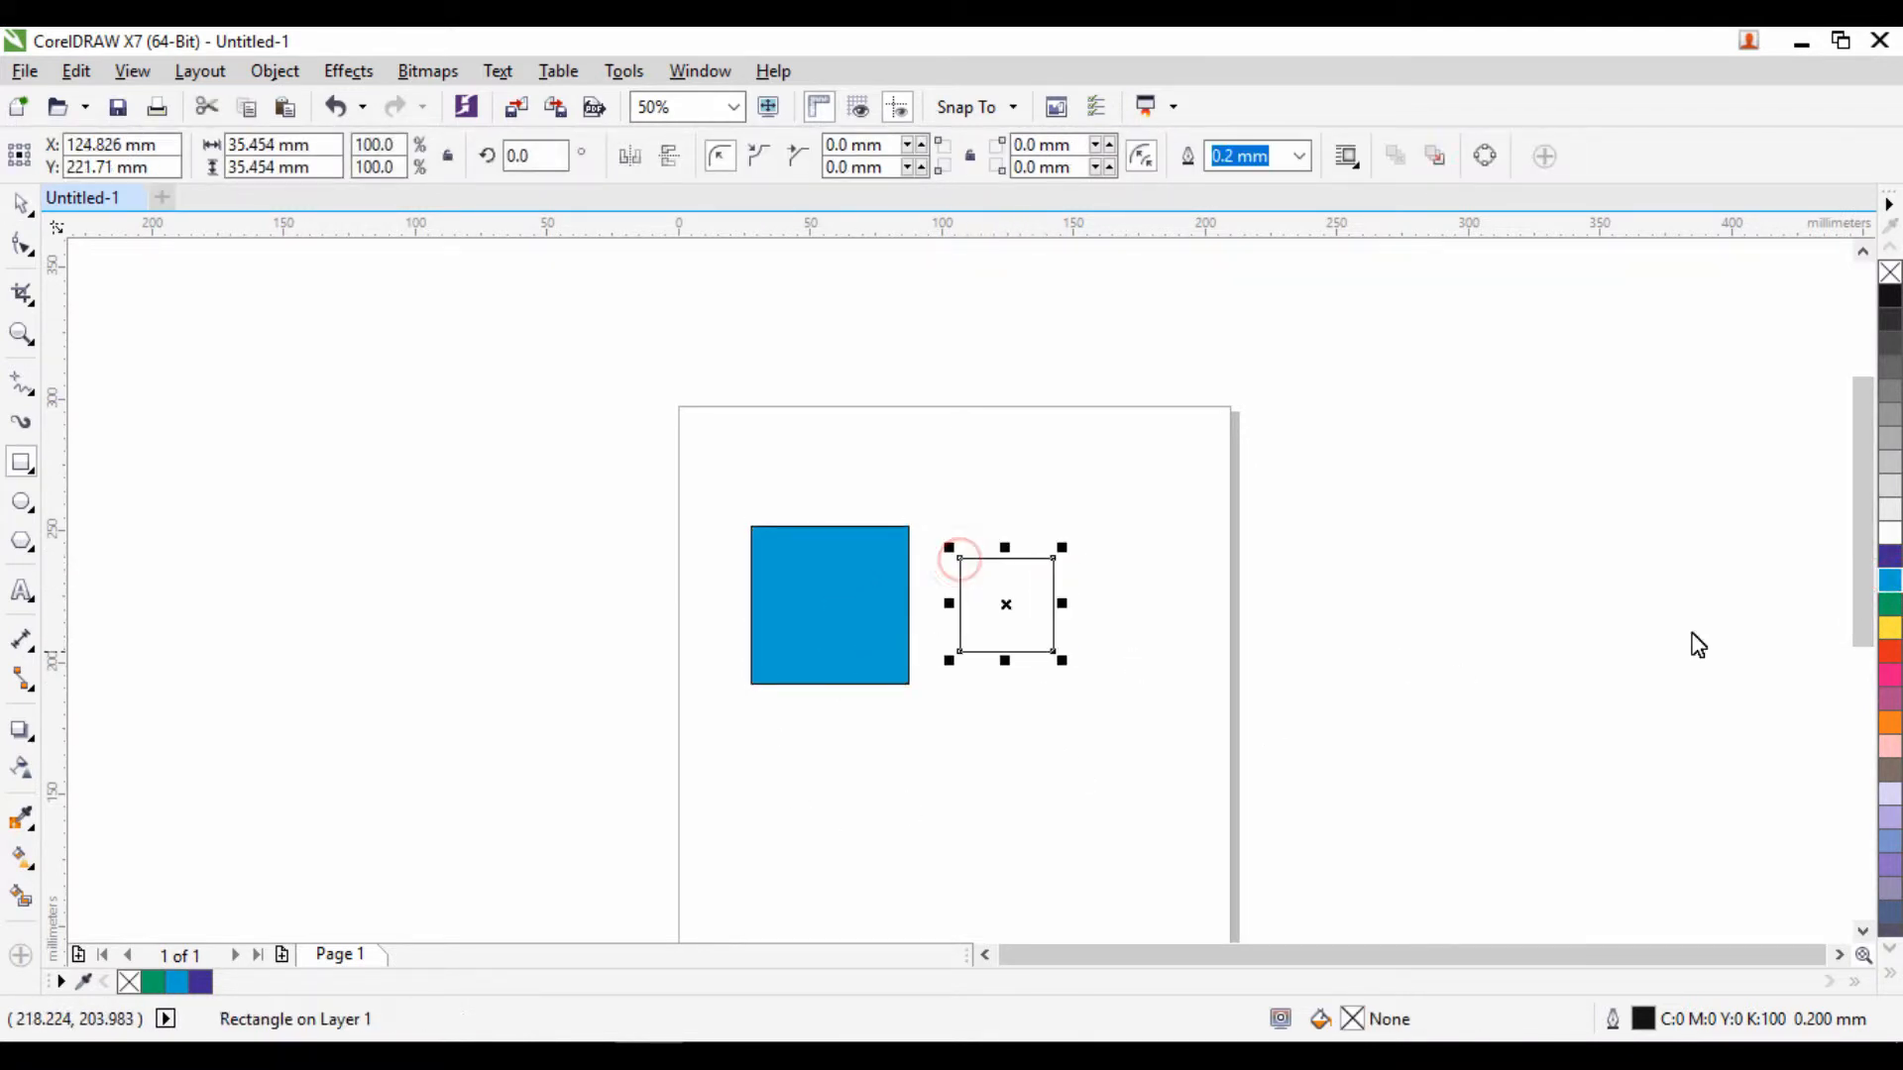
{"action": "left_click", "coordinate": [1890, 580]}
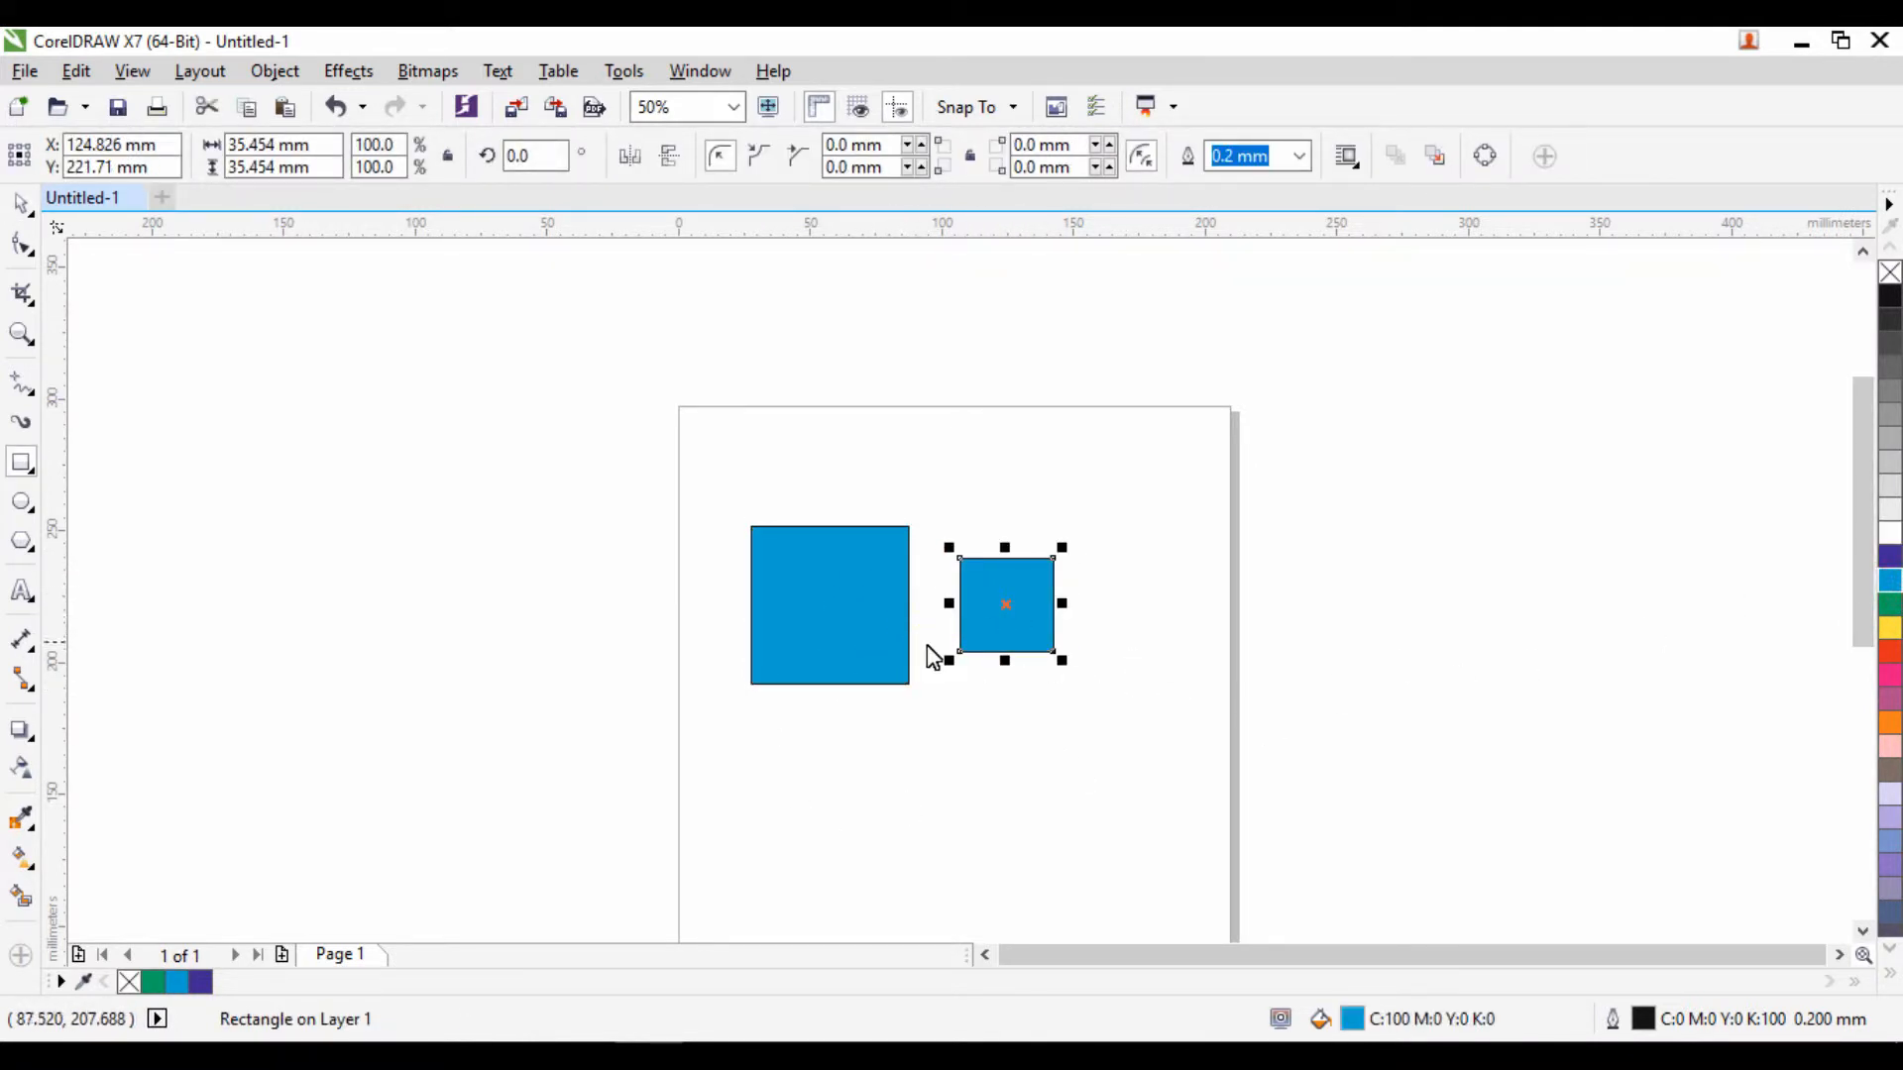
Align the small square centrally on the large square and fill the small one purple
{"action": "key", "text": "space"}
{"action": "left_click", "coordinate": [845, 609], "text": "shift"}
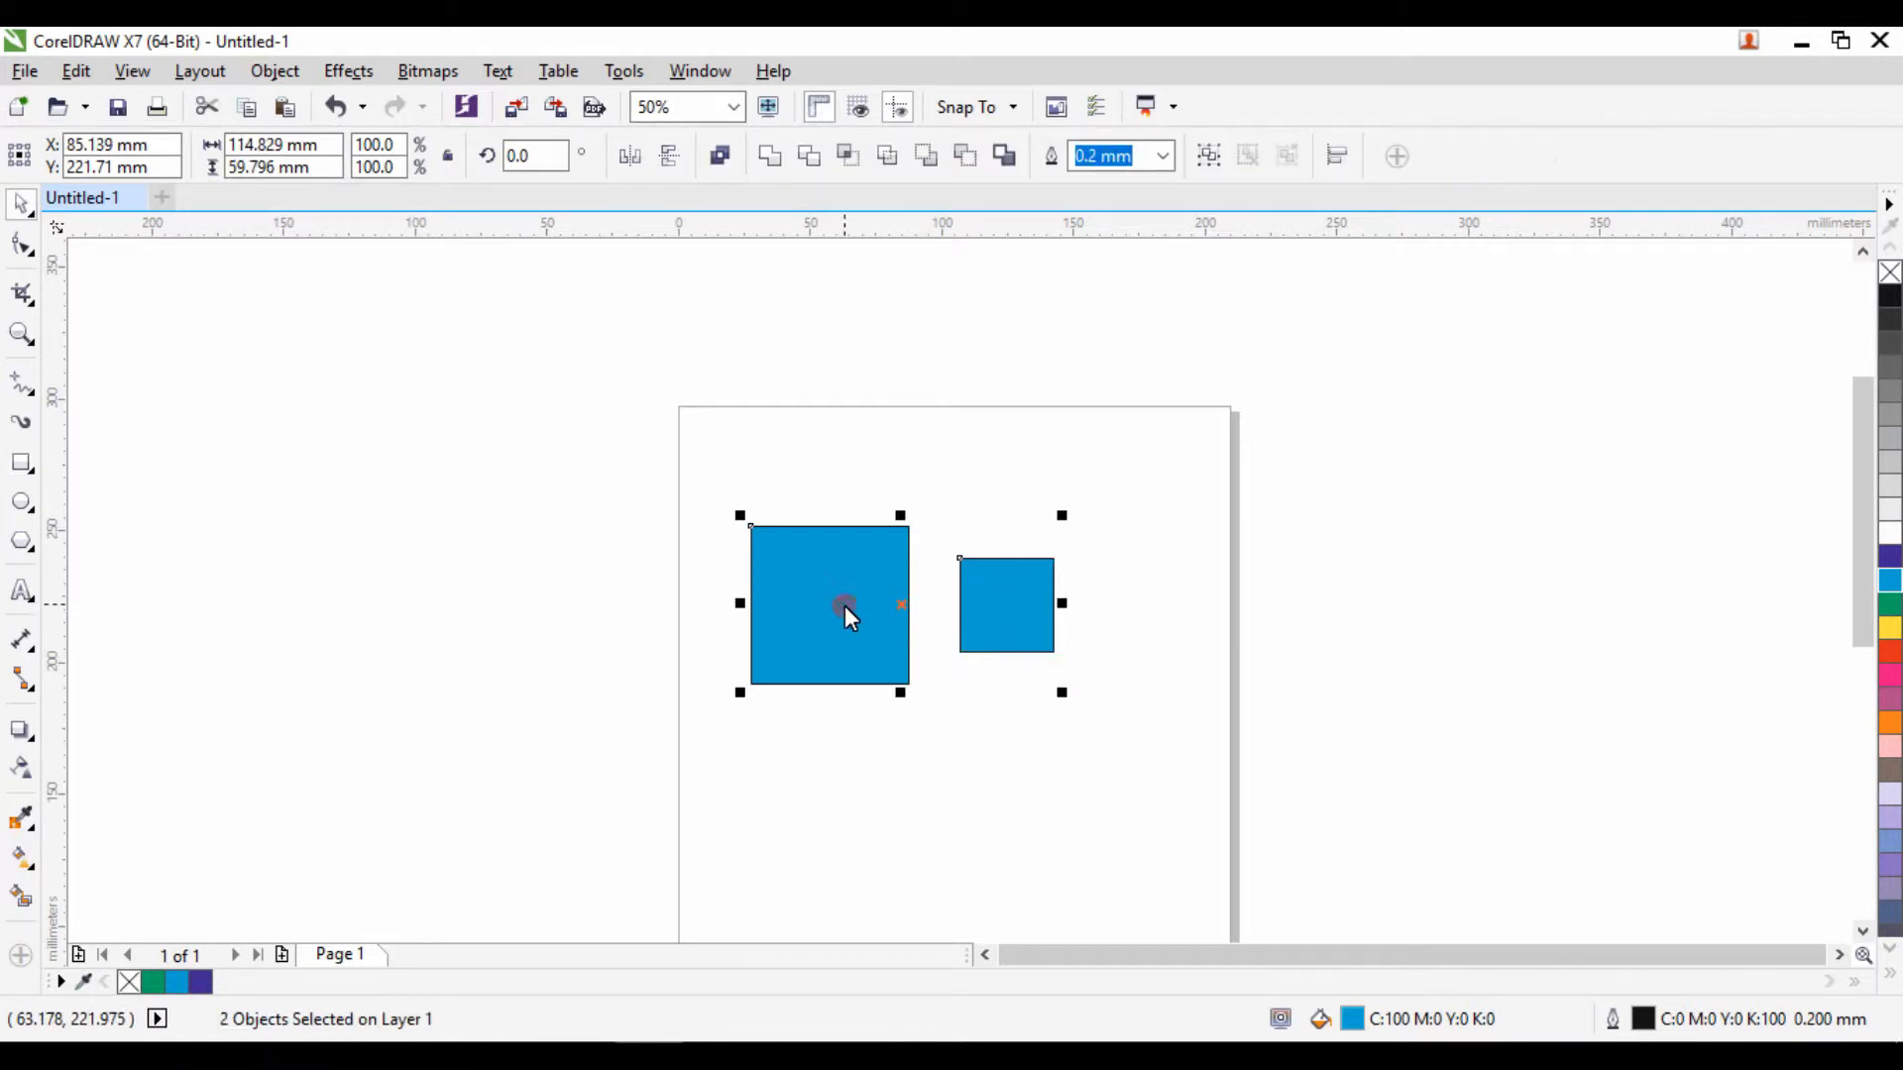
{"action": "key", "text": "c"}
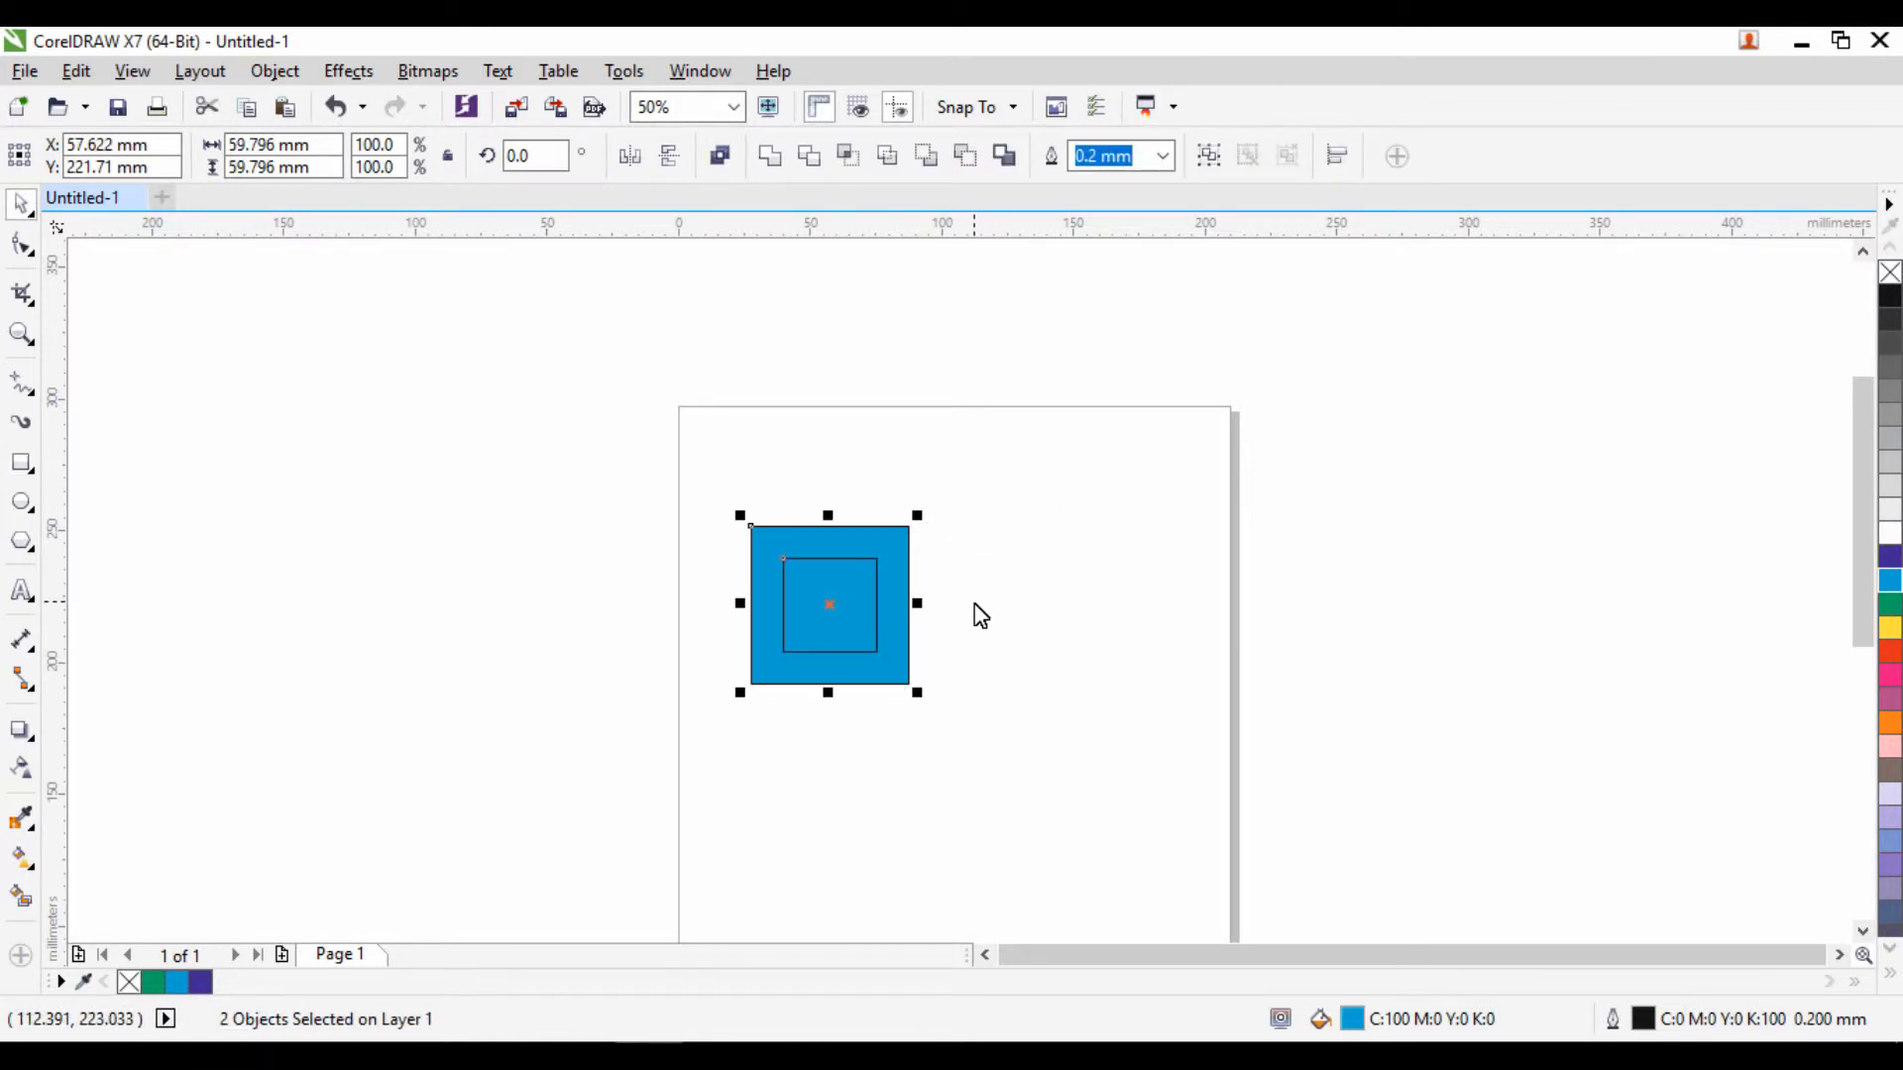
{"action": "left_click", "coordinate": [980, 614]}
{"action": "left_click", "coordinate": [854, 615]}
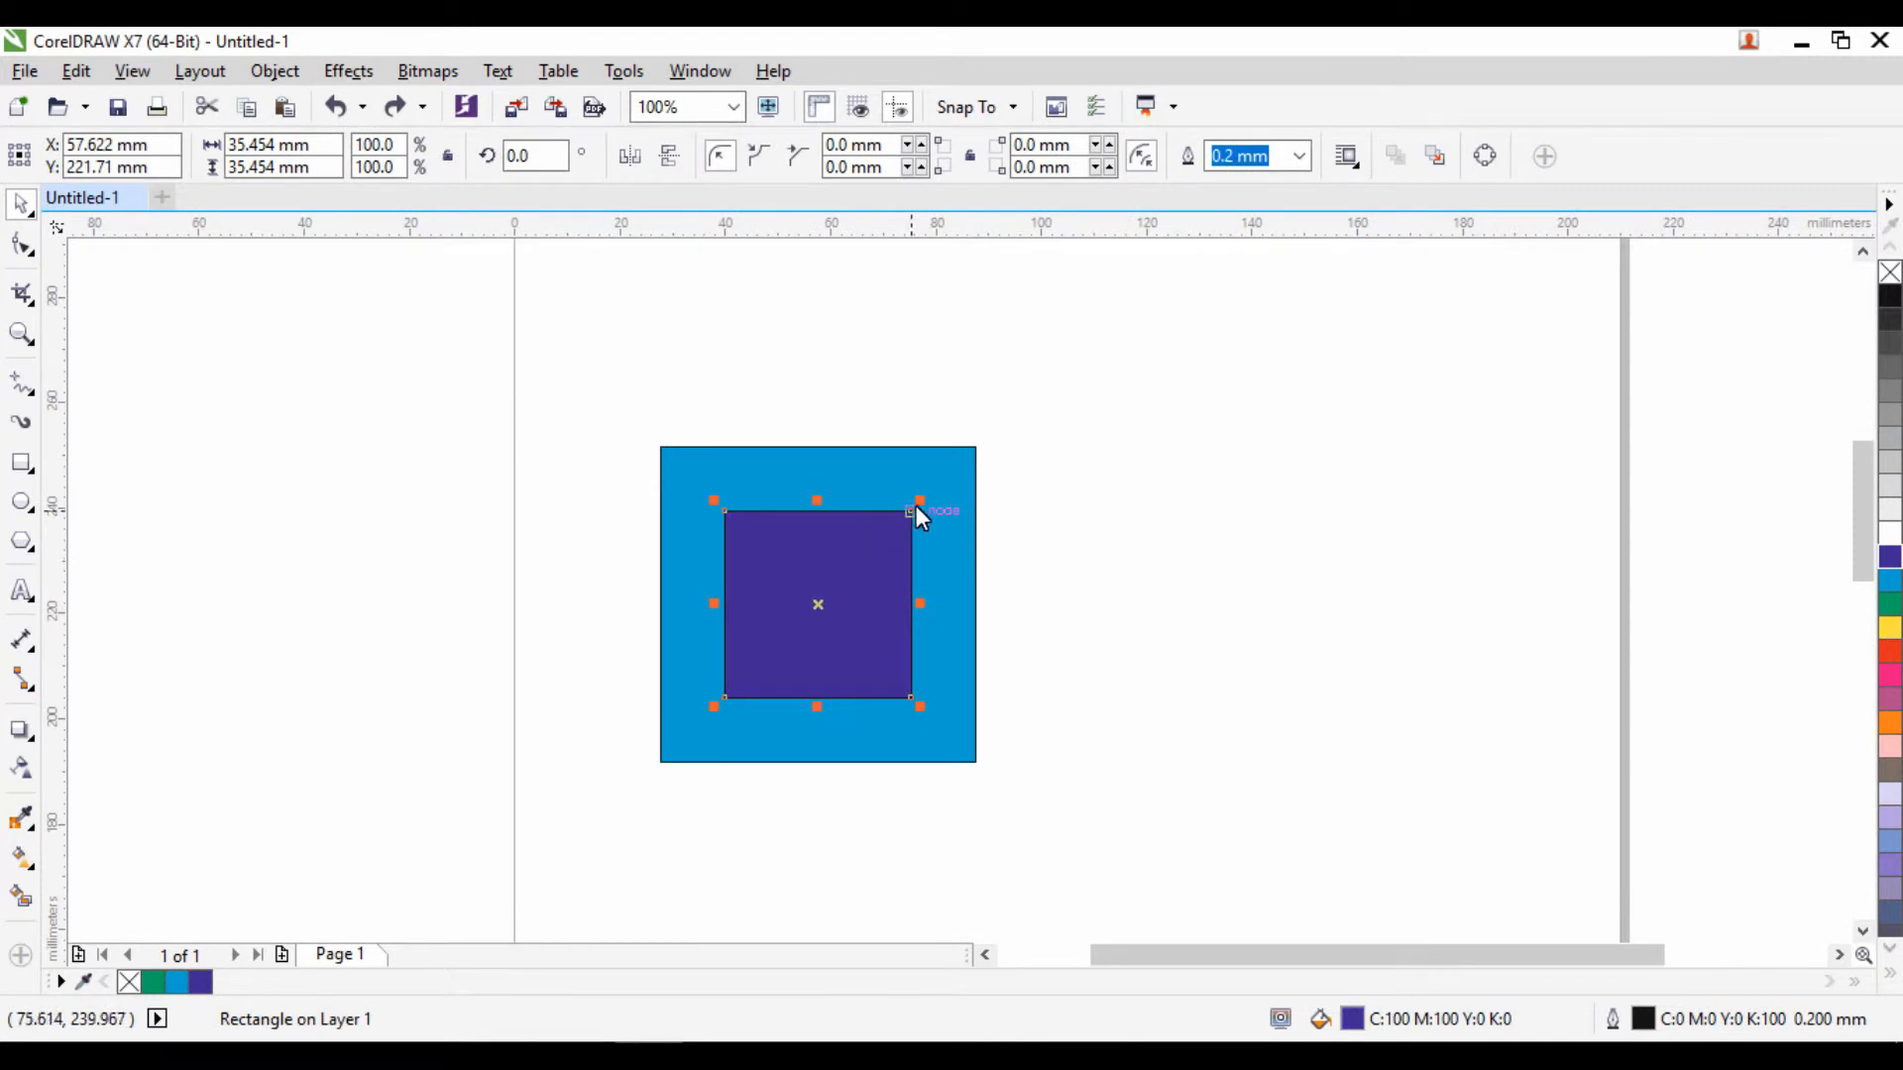
Combine the purple inner square with the cyan outer square to cut a square hole through it
{"action": "left_click", "coordinate": [920, 488]}
{"action": "left_click", "coordinate": [858, 613]}
{"action": "left_click", "coordinate": [958, 483]}
{"action": "left_click", "coordinate": [865, 592]}
{"action": "left_click", "coordinate": [948, 514], "text": "shift"}
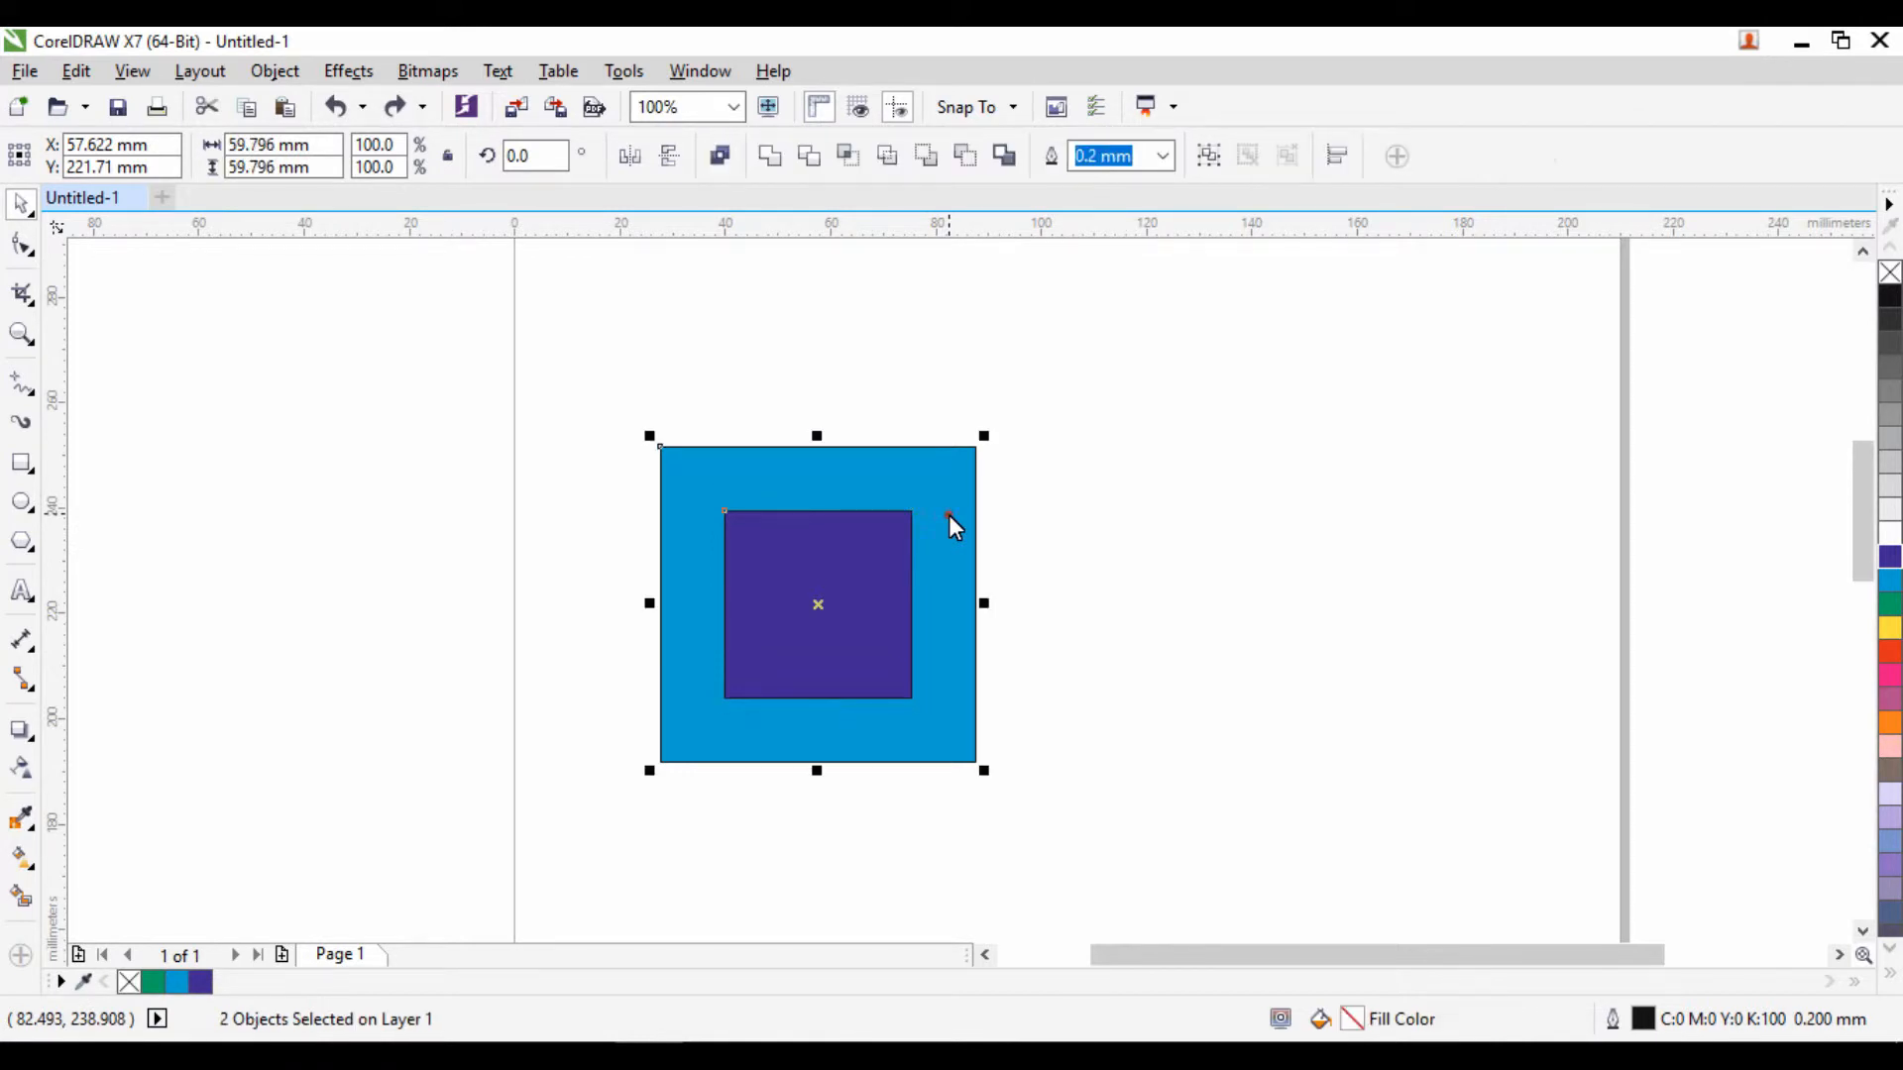
{"action": "left_click", "coordinate": [709, 156]}
{"action": "left_click", "coordinate": [1210, 502]}
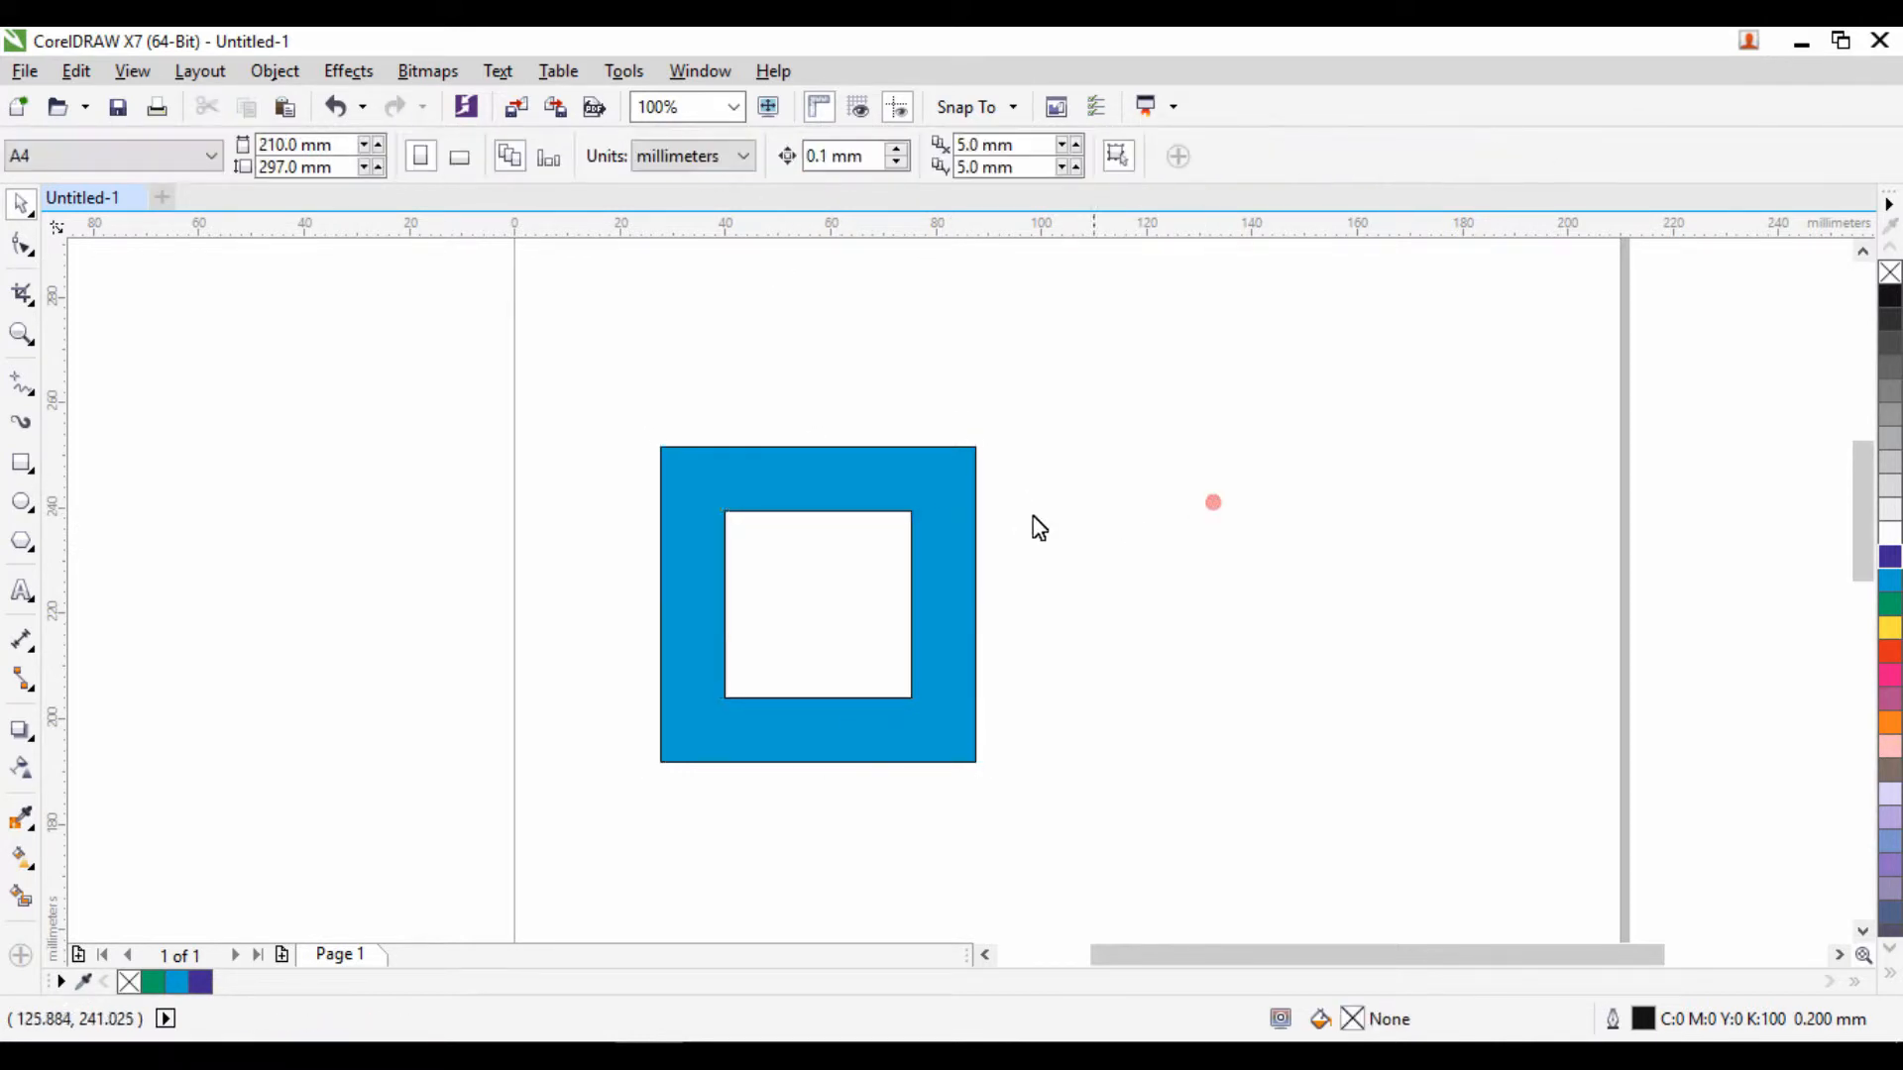
Move the combined frame to the right across the page and fill it green
{"action": "left_click_drag", "start_coordinate": [948, 470], "coordinate": [1331, 388]}
{"action": "left_click_drag", "start_coordinate": [1251, 541], "coordinate": [985, 588]}
{"action": "left_click_drag", "start_coordinate": [813, 503], "coordinate": [991, 442]}
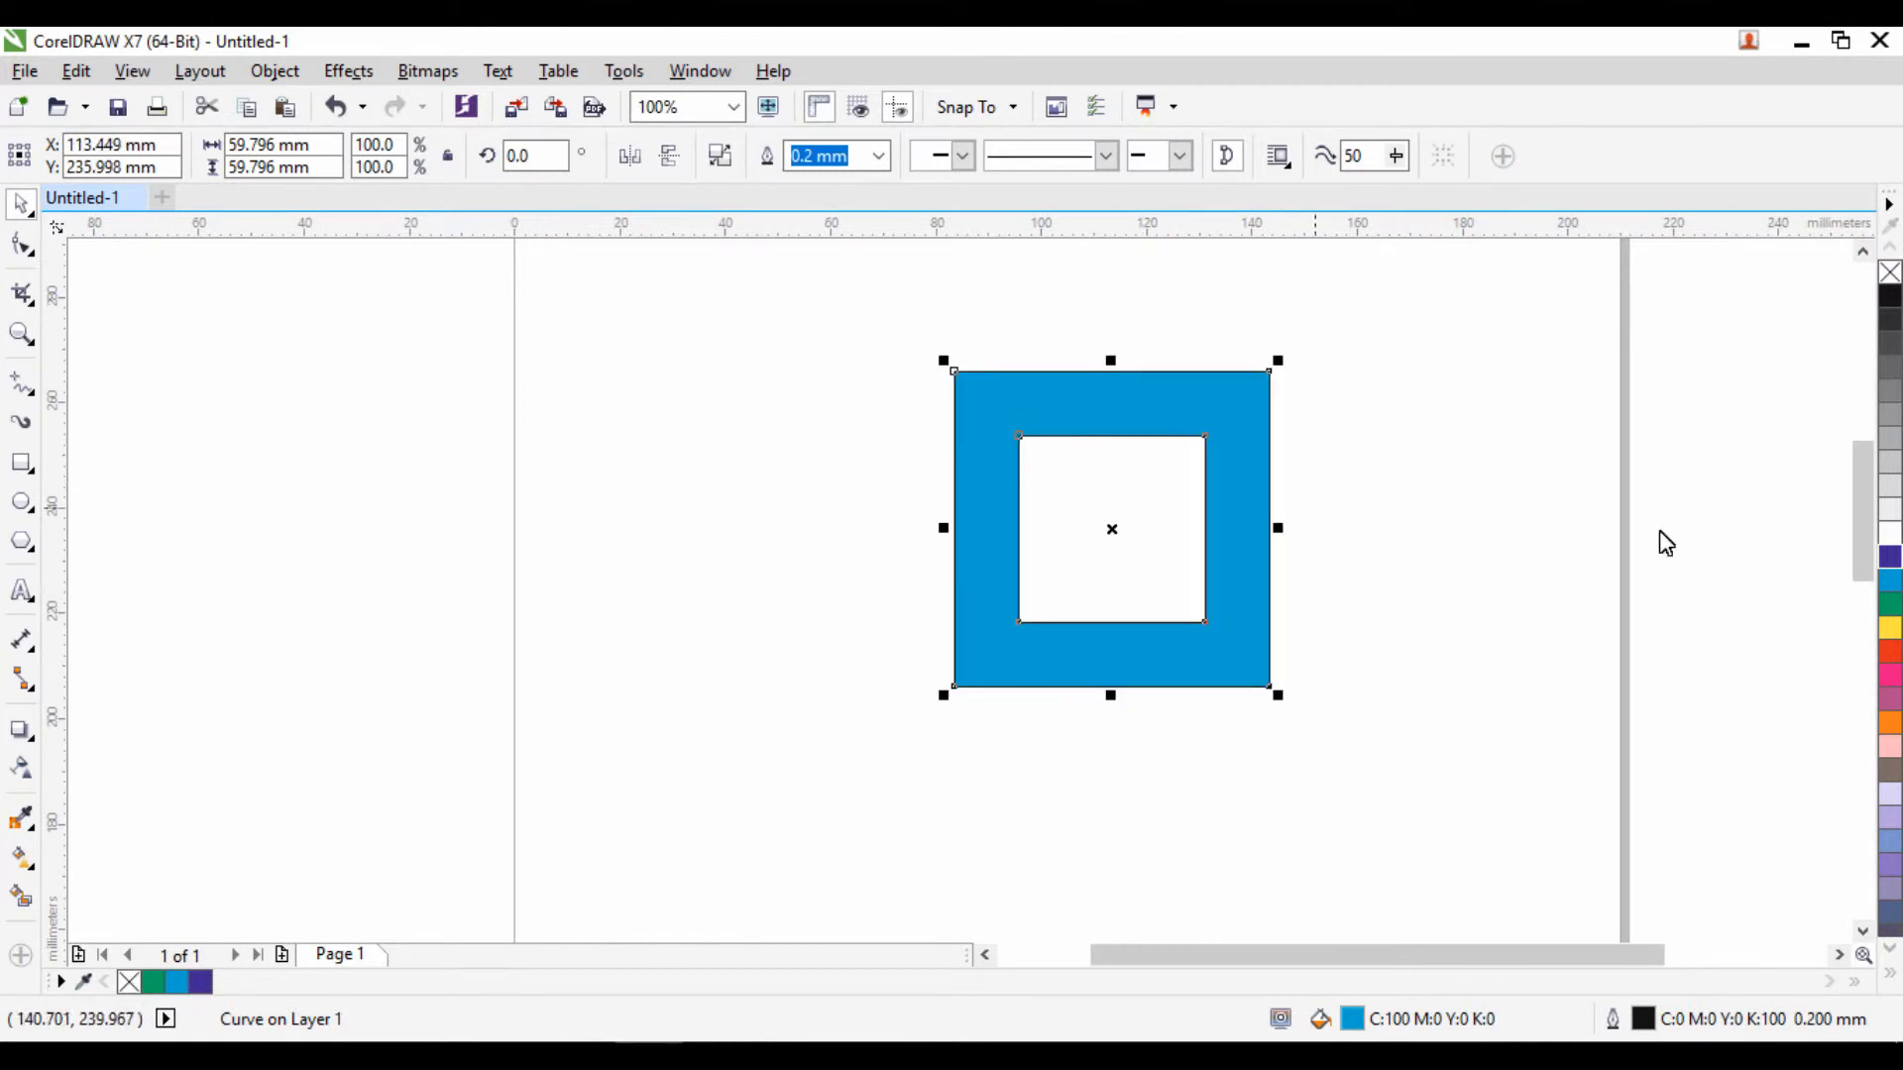
{"action": "left_click", "coordinate": [1889, 604]}
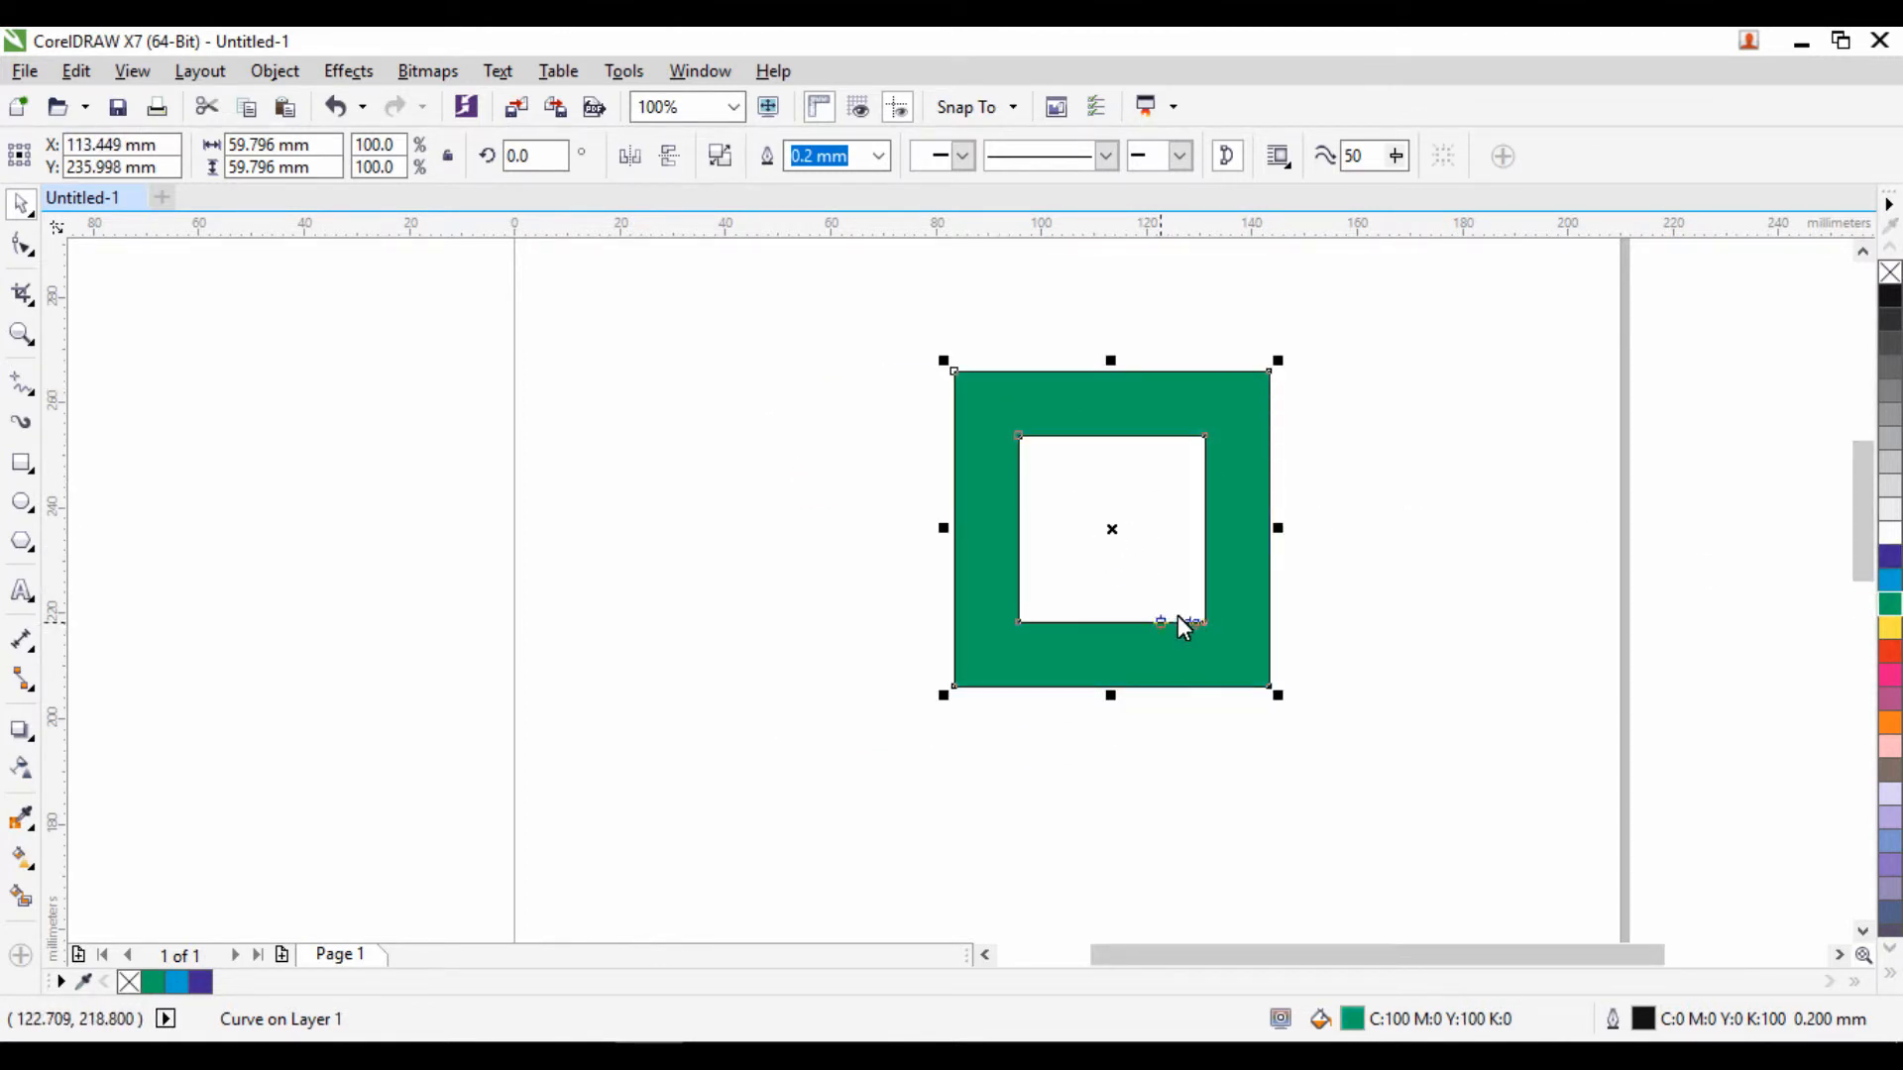
Break the green frame apart into two separate squares and fill the inner one purple
{"action": "left_click", "coordinate": [1356, 575]}
{"action": "left_click", "coordinate": [1251, 564]}
{"action": "left_click", "coordinate": [723, 158]}
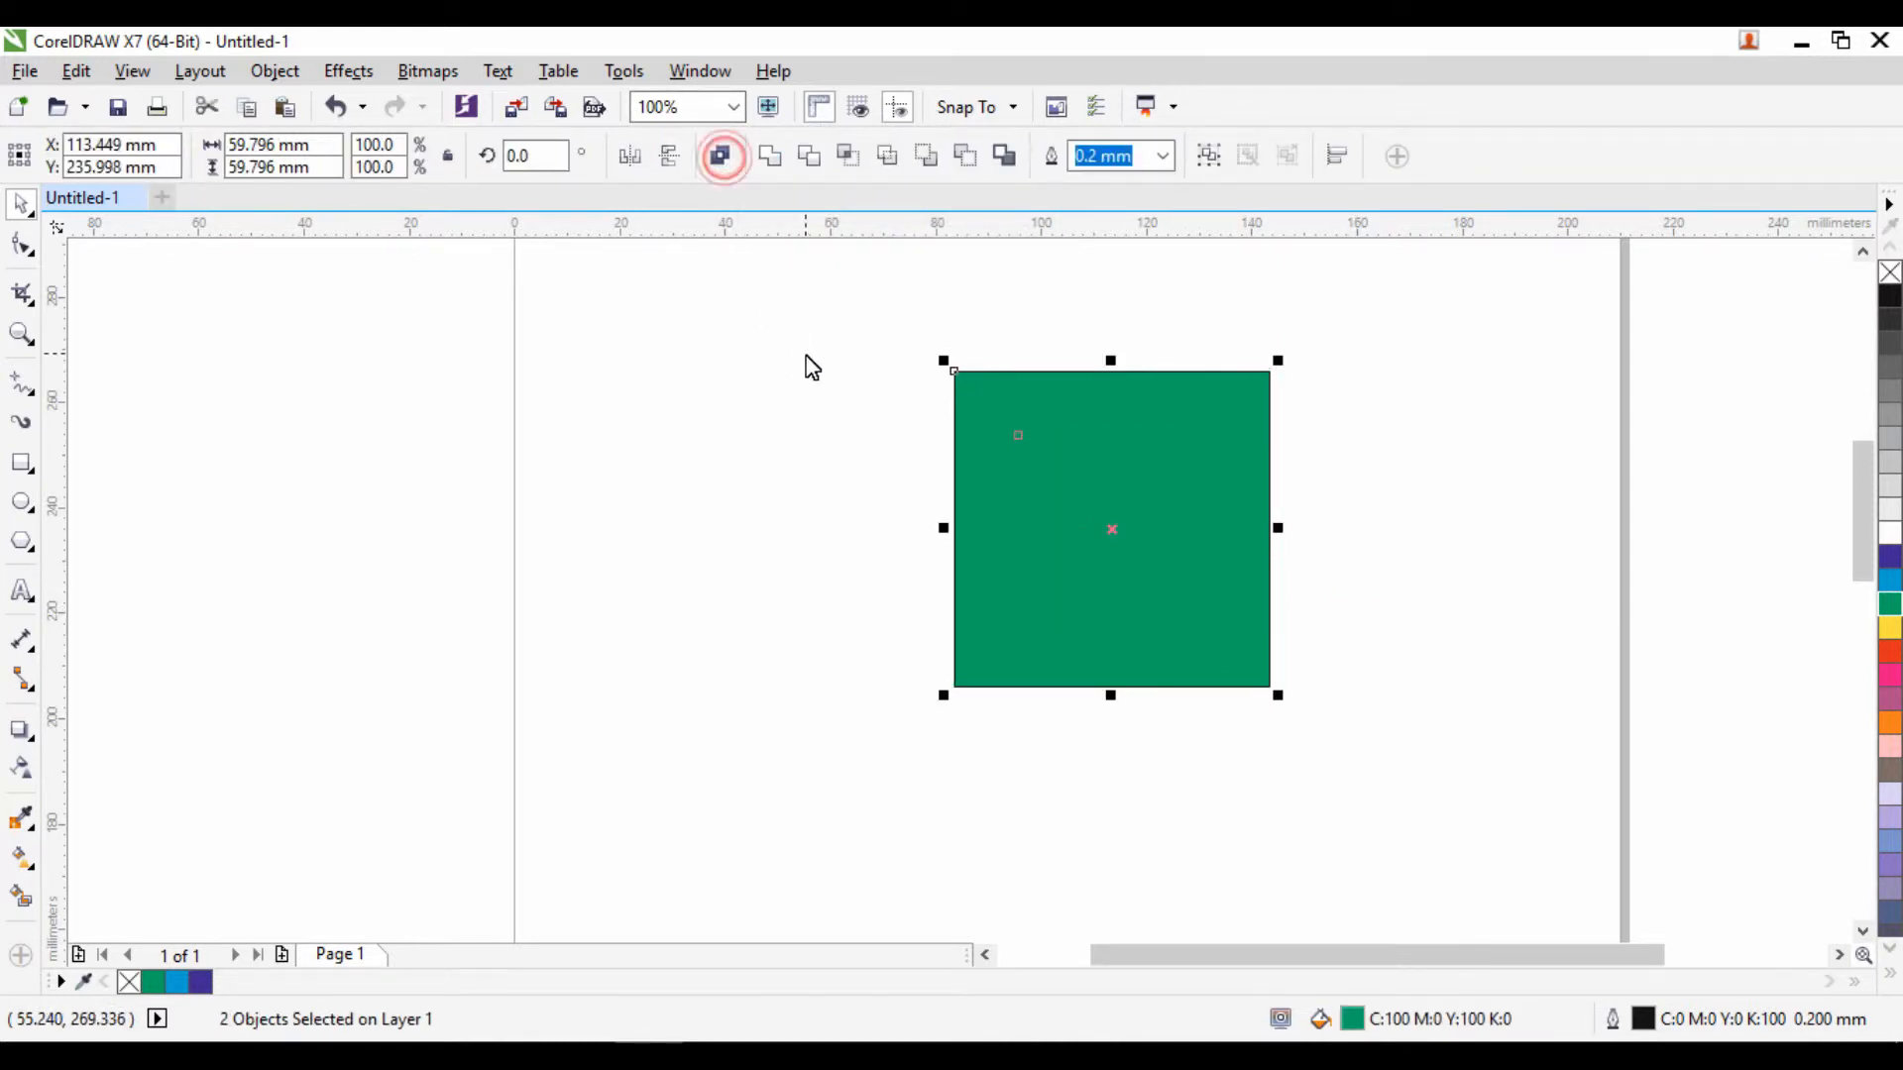
{"action": "left_click", "coordinate": [806, 353]}
{"action": "left_click", "coordinate": [1040, 438]}
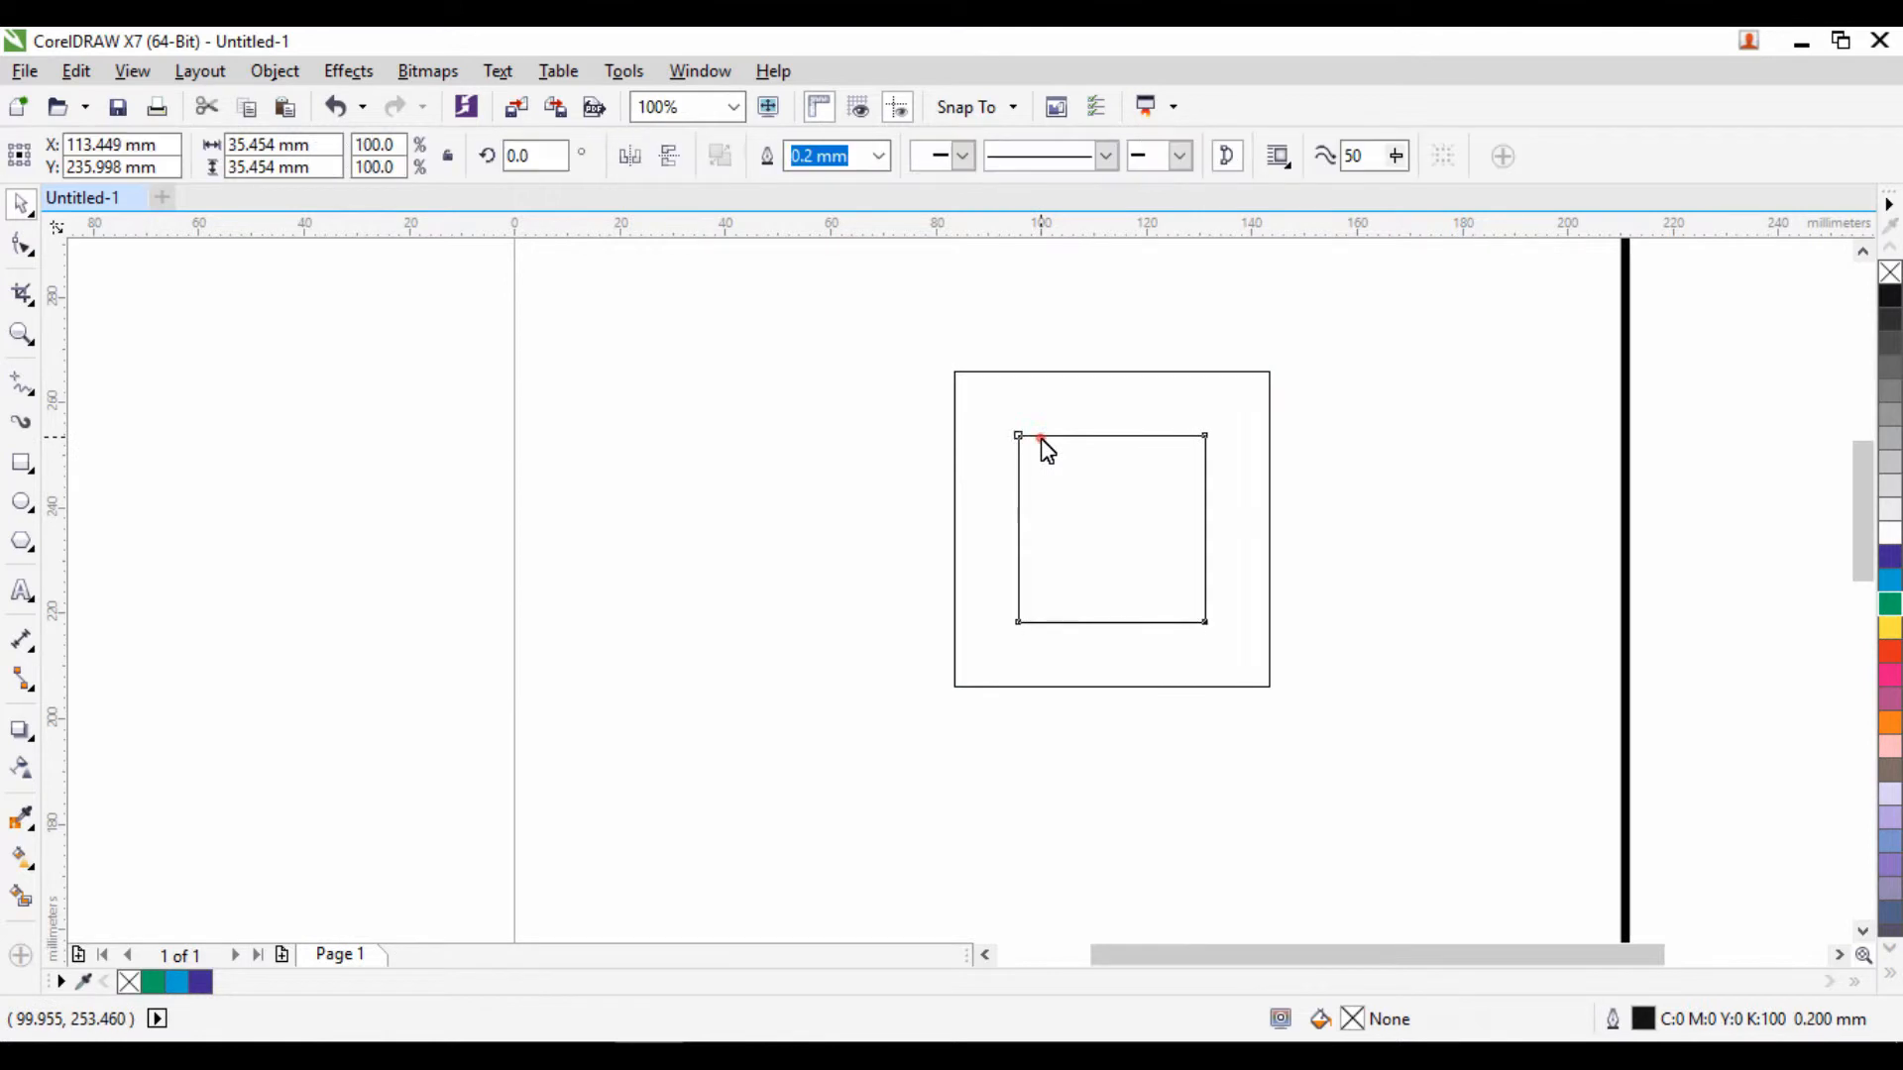
{"action": "left_click", "coordinate": [1889, 559]}
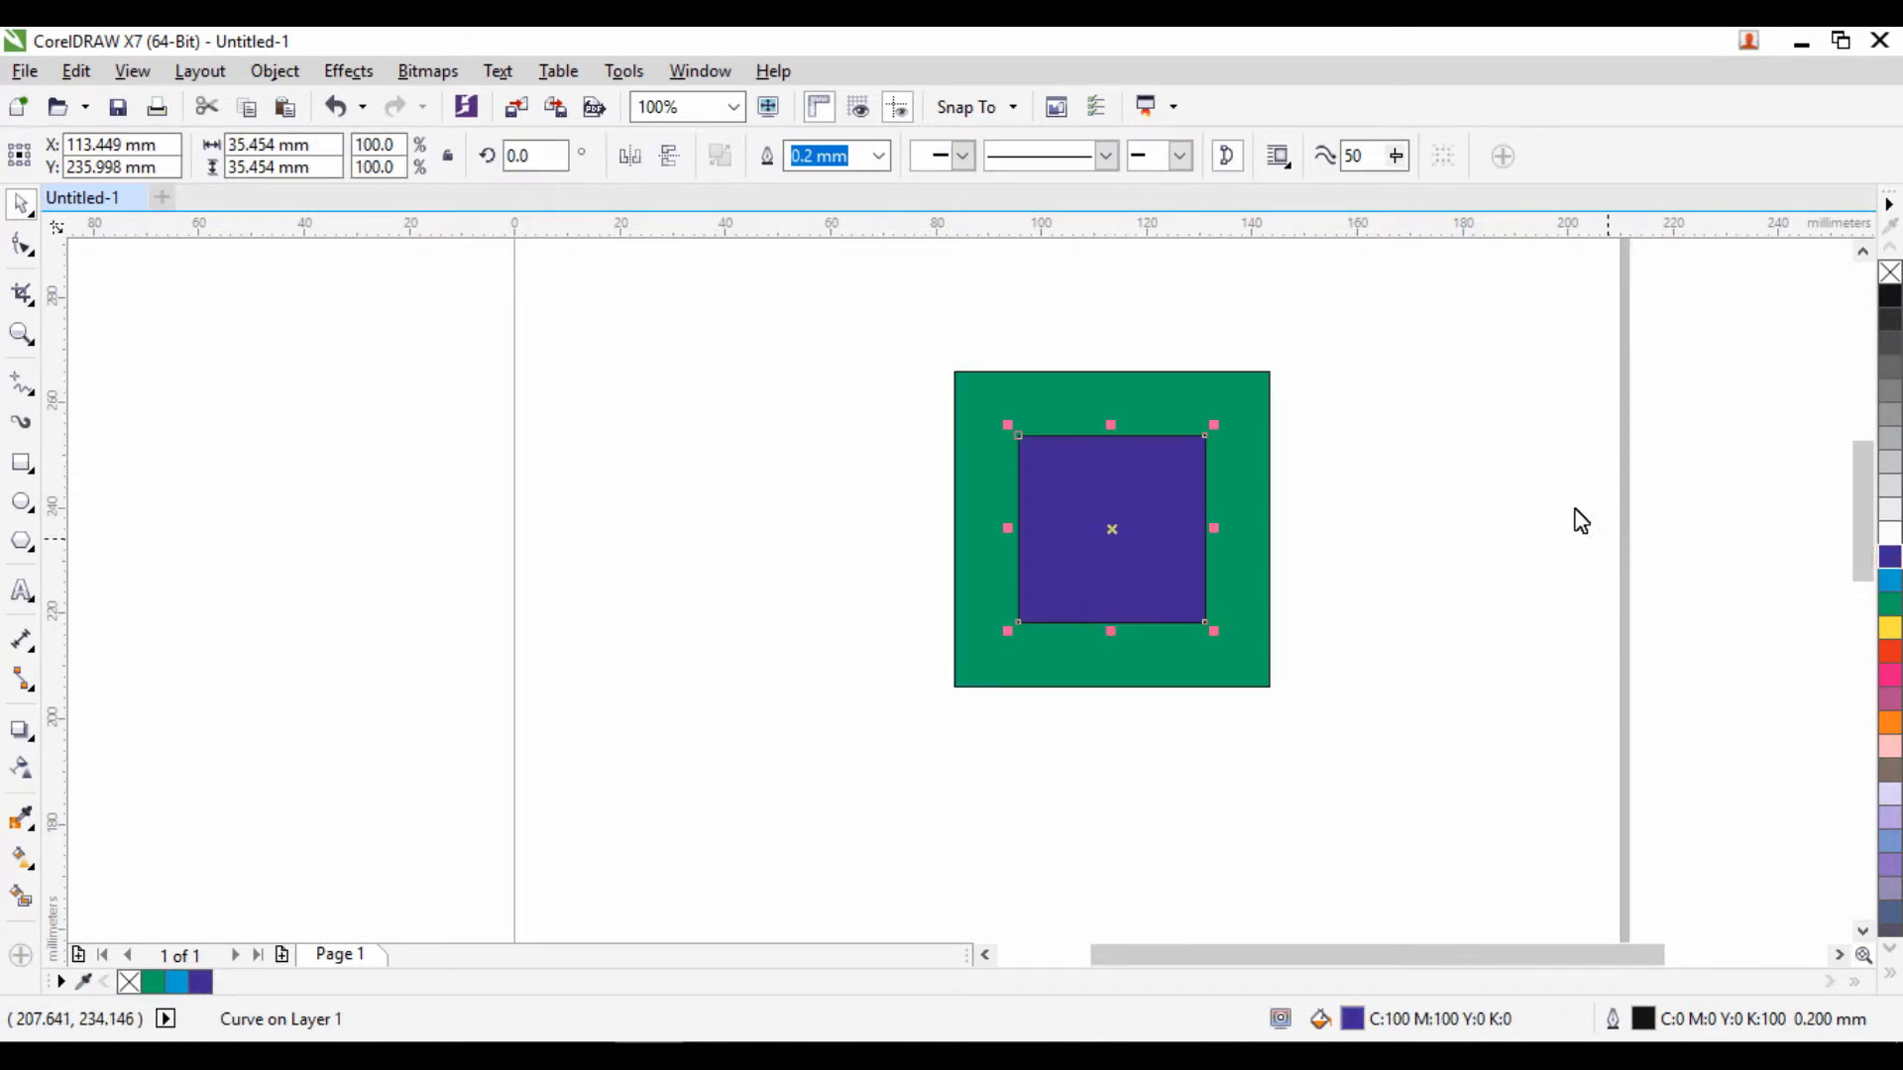
Offset the purple square toward the green square's lower-right corner, combine both squares and move the resulting shape to the left
{"action": "left_click_drag", "start_coordinate": [1074, 472], "coordinate": [1138, 512]}
{"action": "left_click", "coordinate": [1035, 412], "text": "shift"}
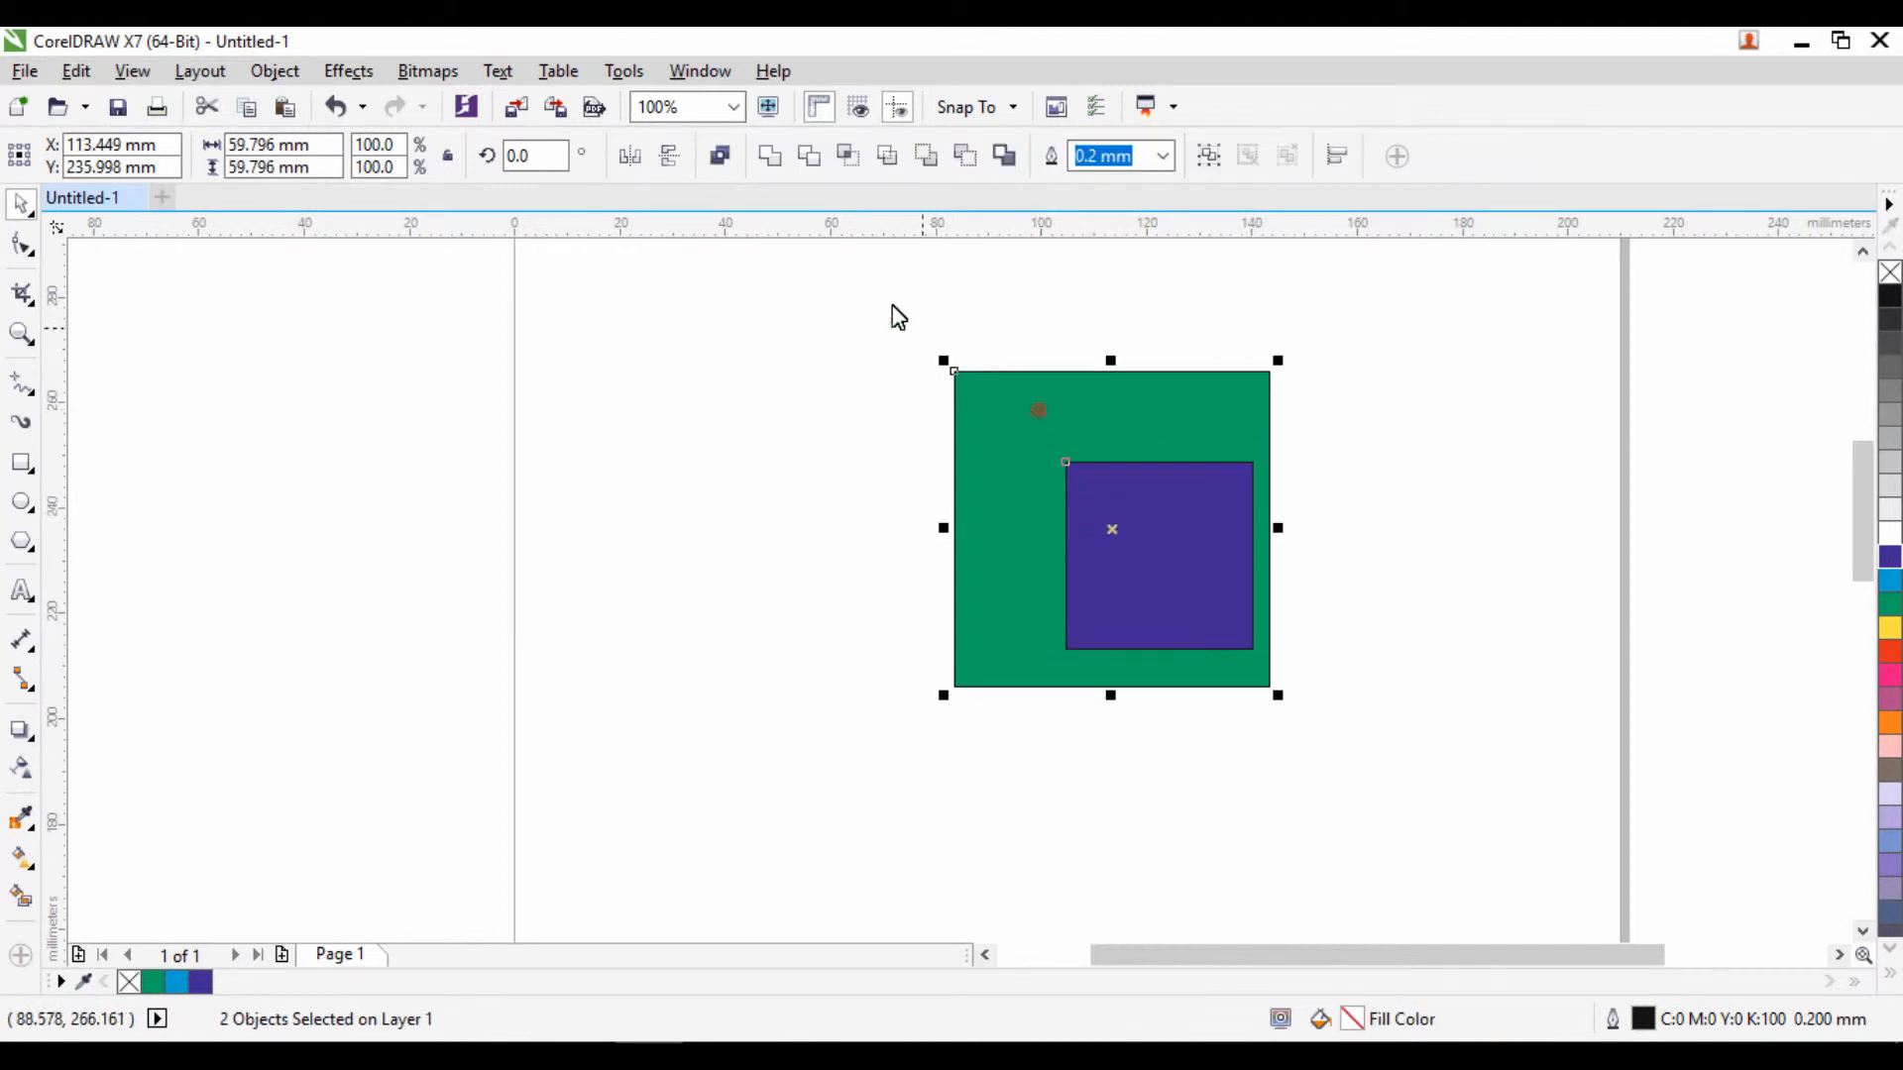
{"action": "left_click", "coordinate": [722, 155]}
{"action": "left_click_drag", "start_coordinate": [1068, 446], "coordinate": [813, 419]}
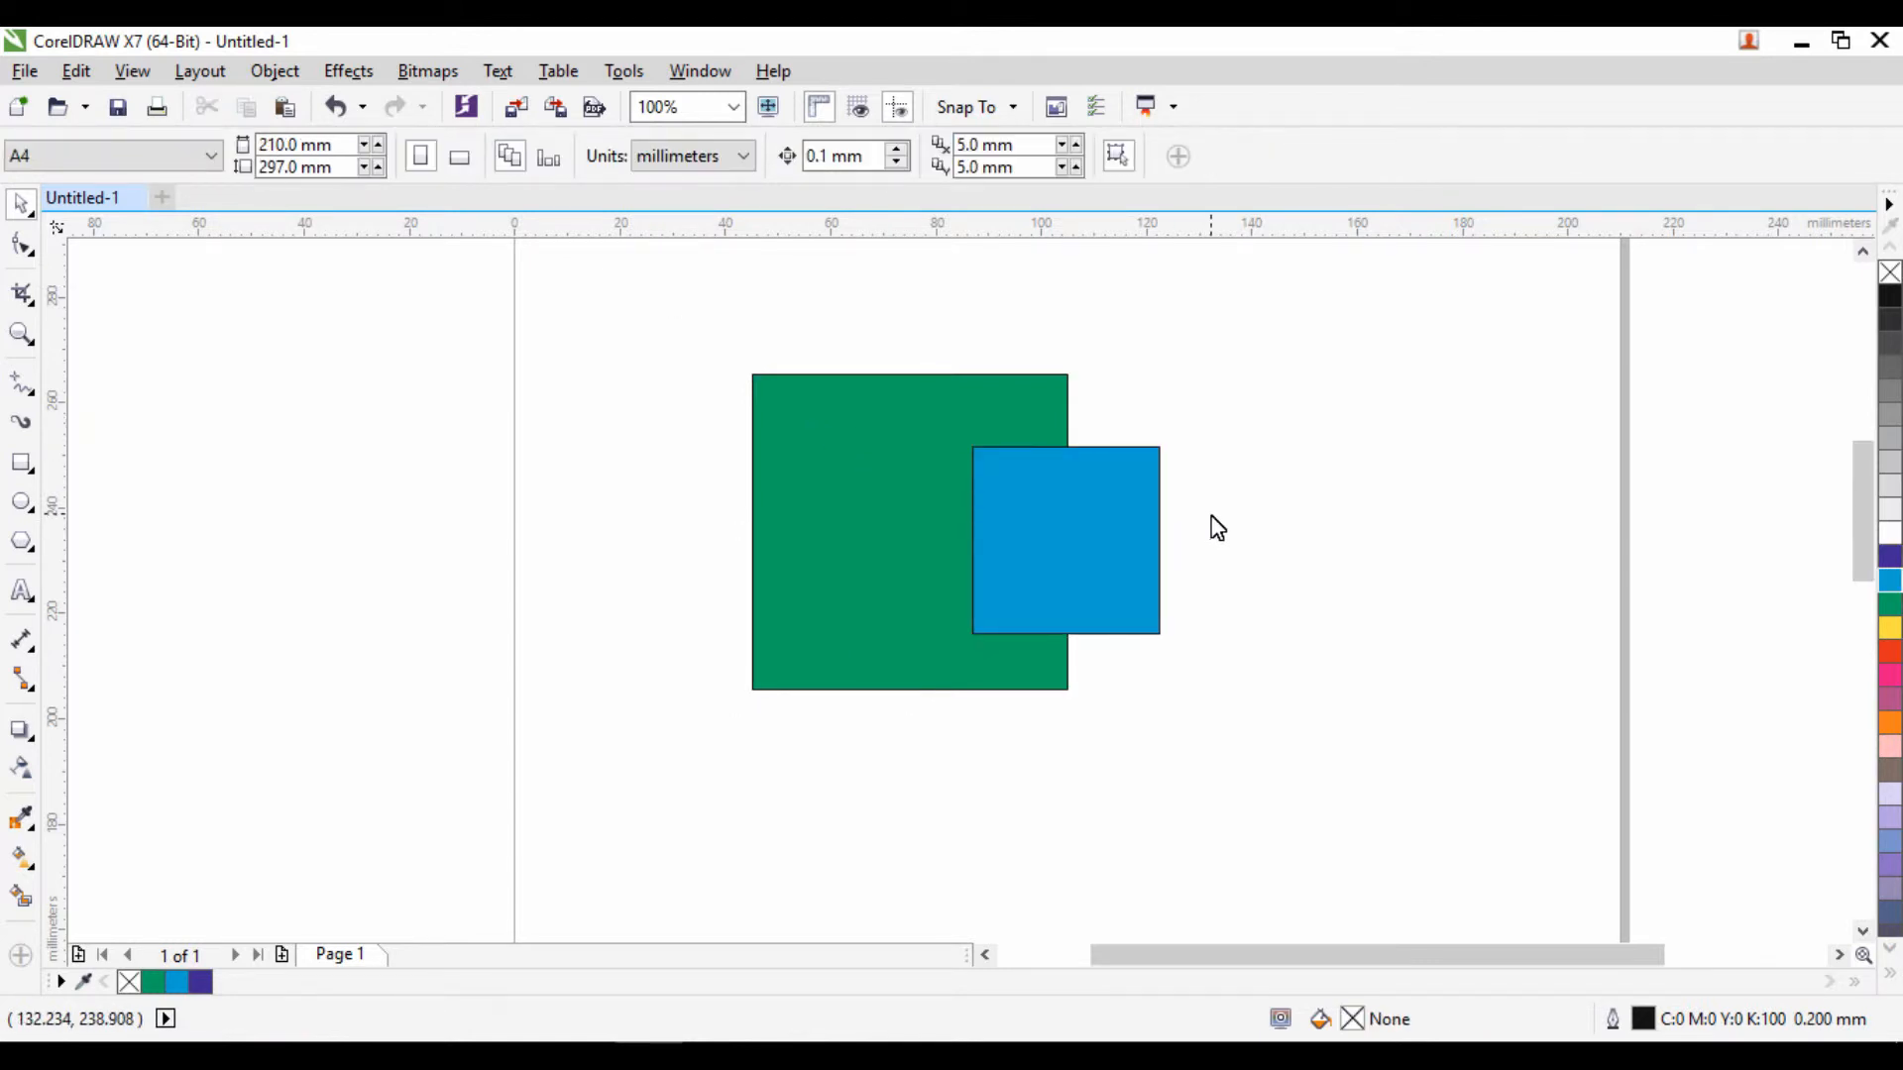
Weld the blue square to the green square it overlaps and shift the welded shape up and to the left
{"action": "left_click", "coordinate": [1086, 537]}
{"action": "left_click", "coordinate": [915, 531], "text": "shift"}
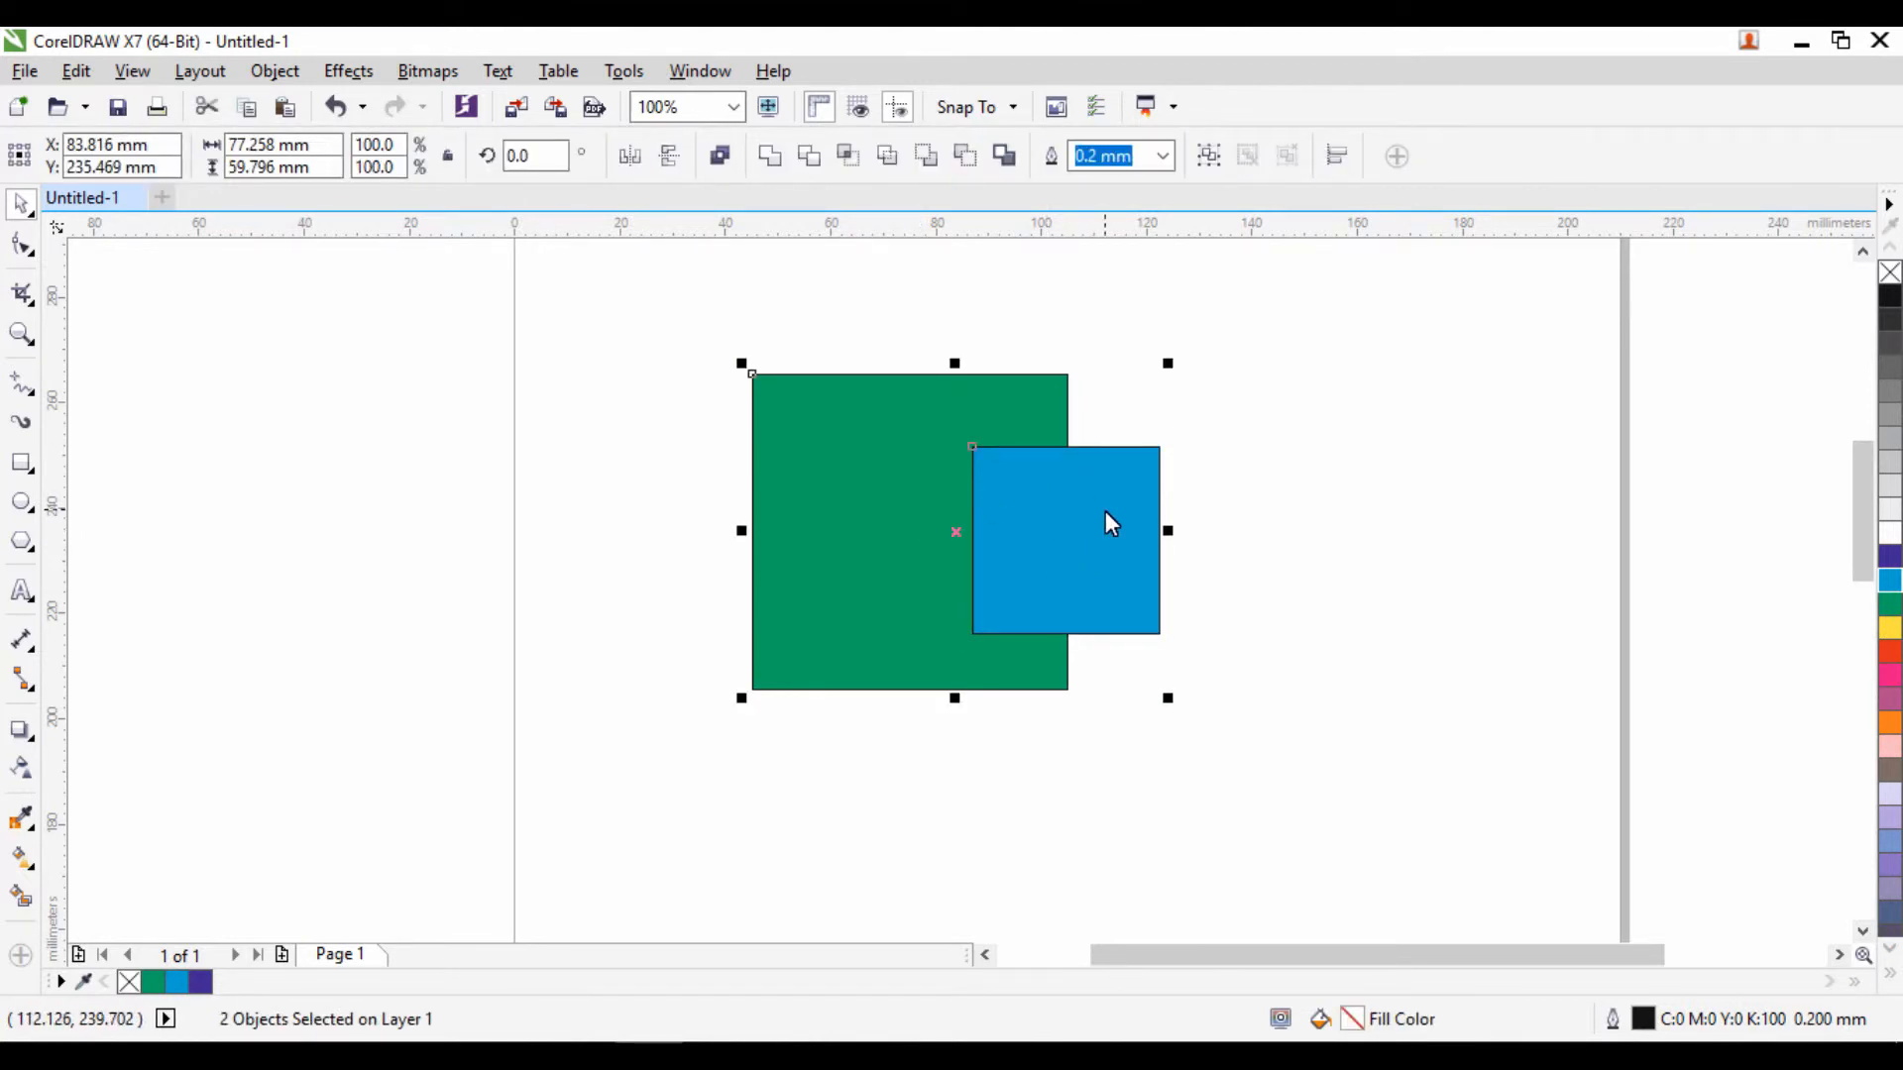
{"action": "left_click", "coordinate": [772, 158]}
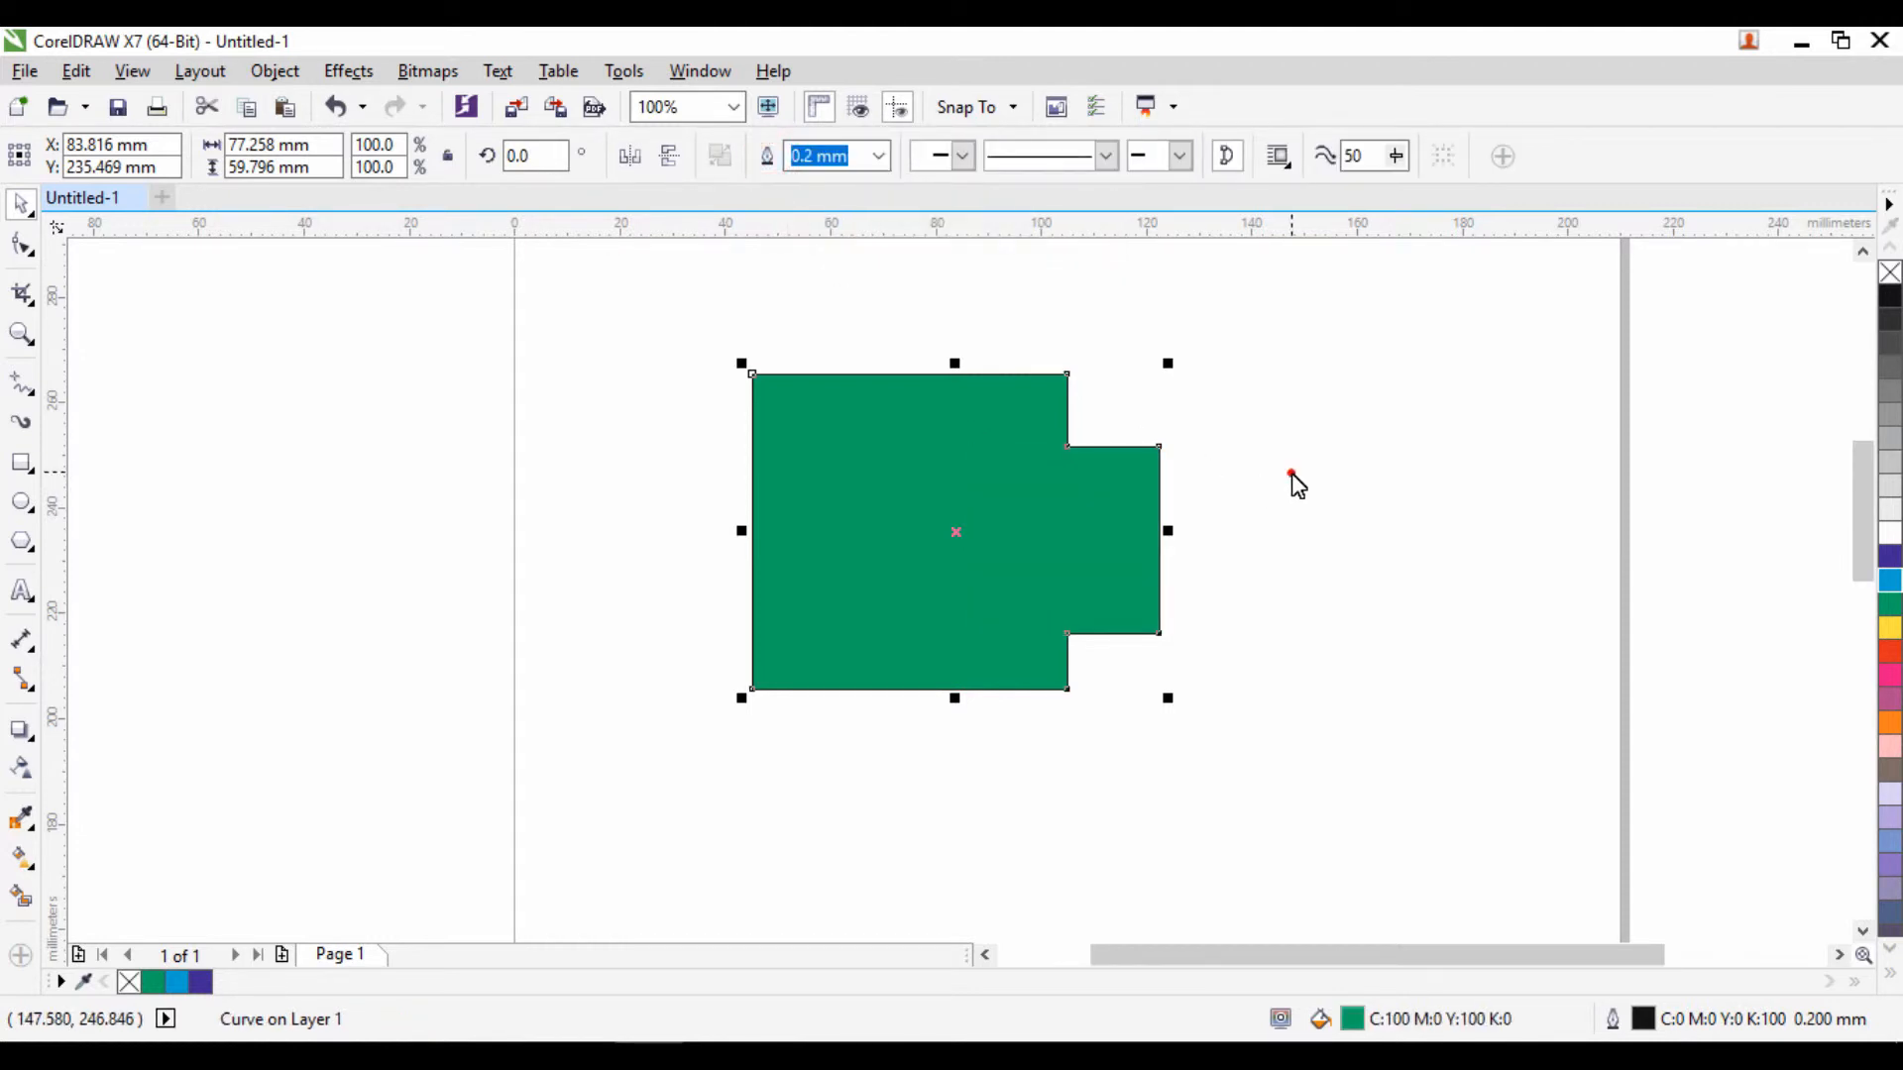
{"action": "left_click_drag", "start_coordinate": [879, 519], "coordinate": [828, 478]}
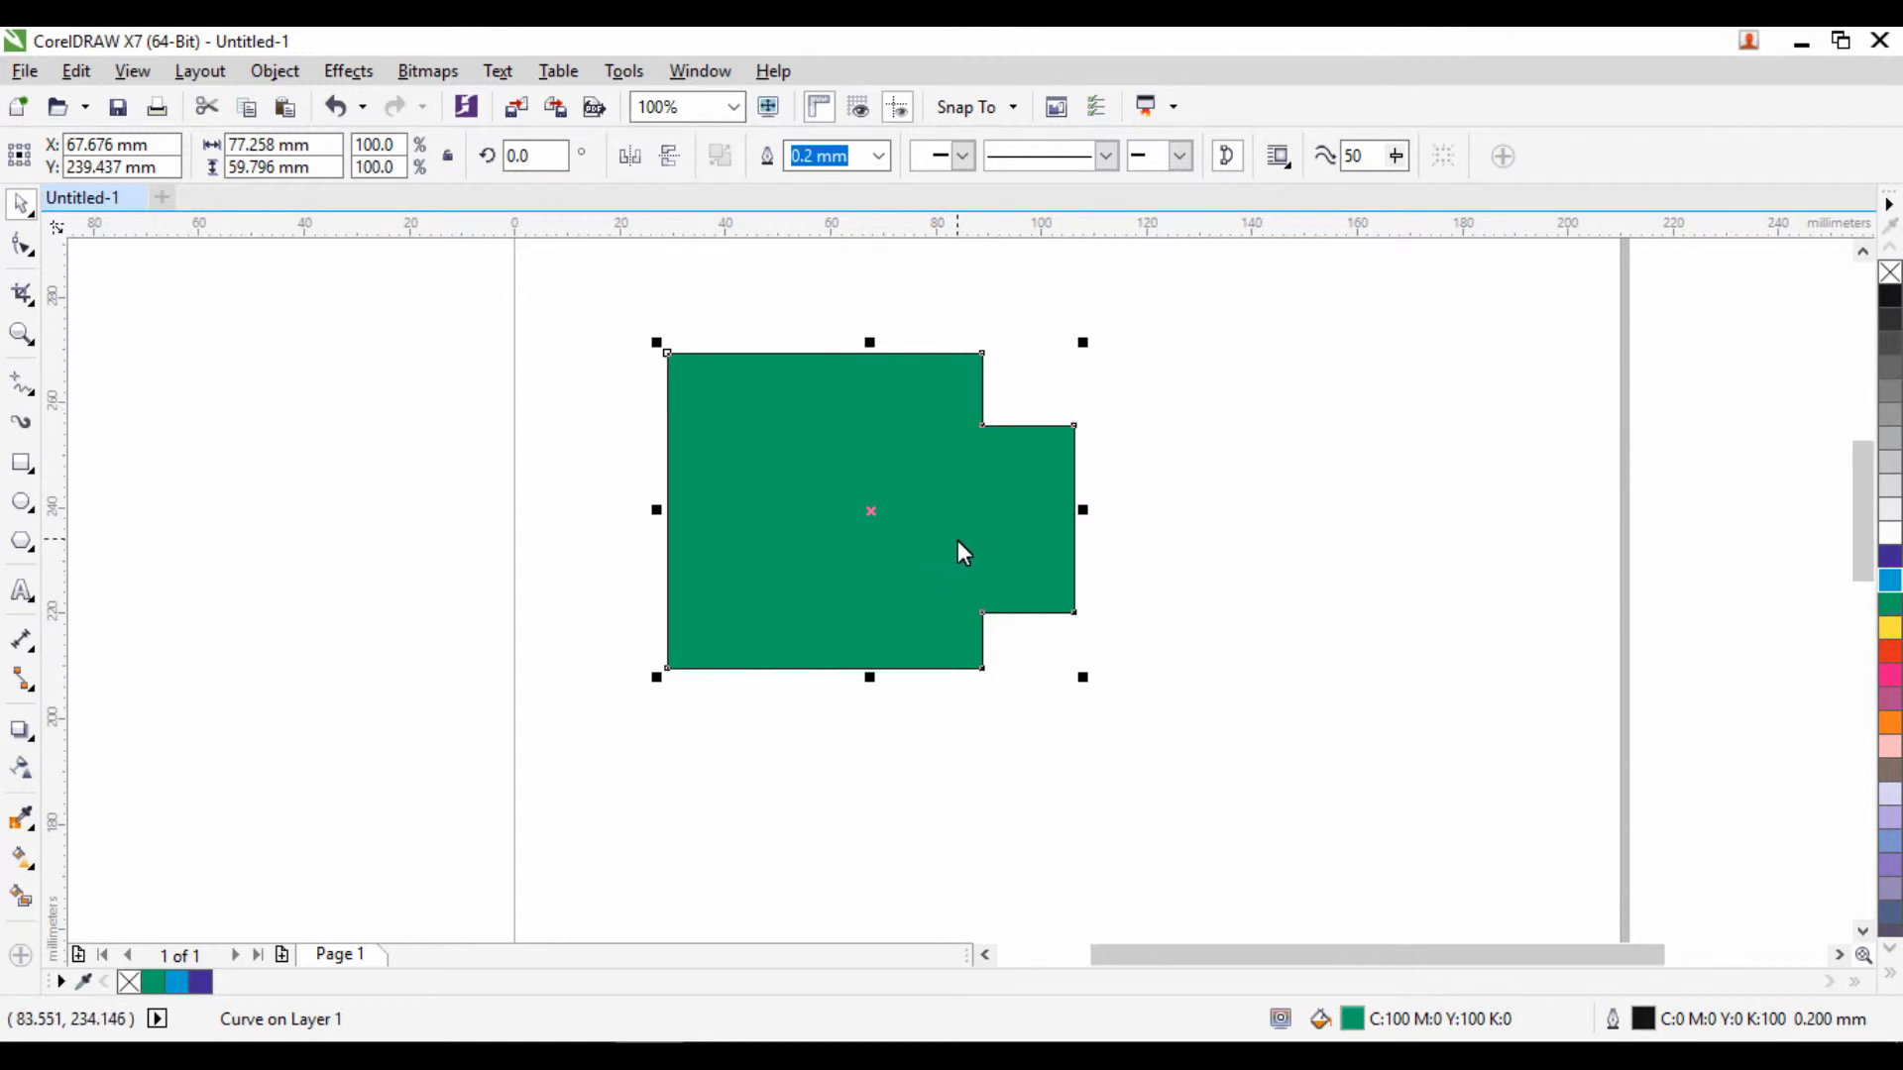
Draw a small rectangle over the green shape's lower-right part and one about 52 by 85 mm over its left side
{"action": "key", "text": "F6"}
{"action": "left_click_drag", "start_coordinate": [882, 560], "coordinate": [1026, 732]}
{"action": "left_click_drag", "start_coordinate": [775, 756], "coordinate": [833, 825]}
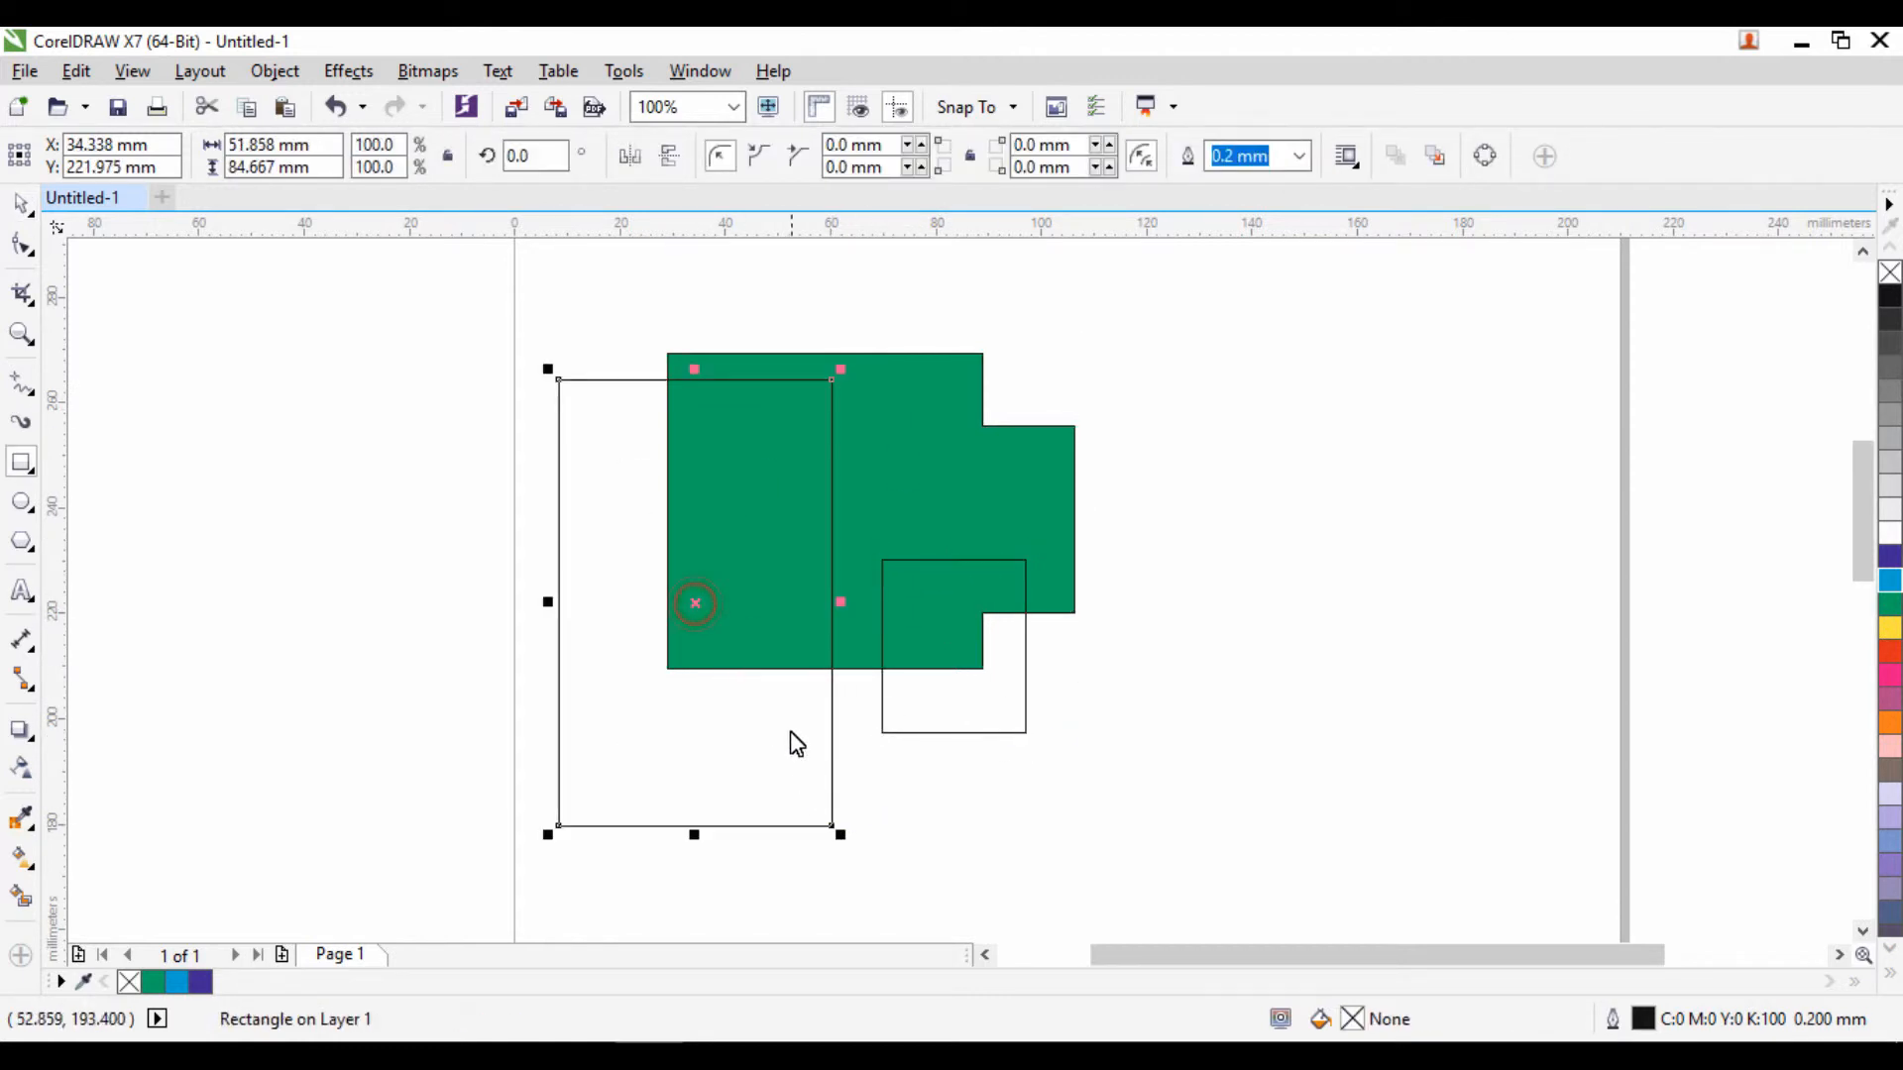
Weld the two unfilled rectangles and the green shape into a single outline
{"action": "key", "text": "space"}
{"action": "scroll", "coordinate": [719, 423], "scroll_direction": "down", "scroll_amount": 1}
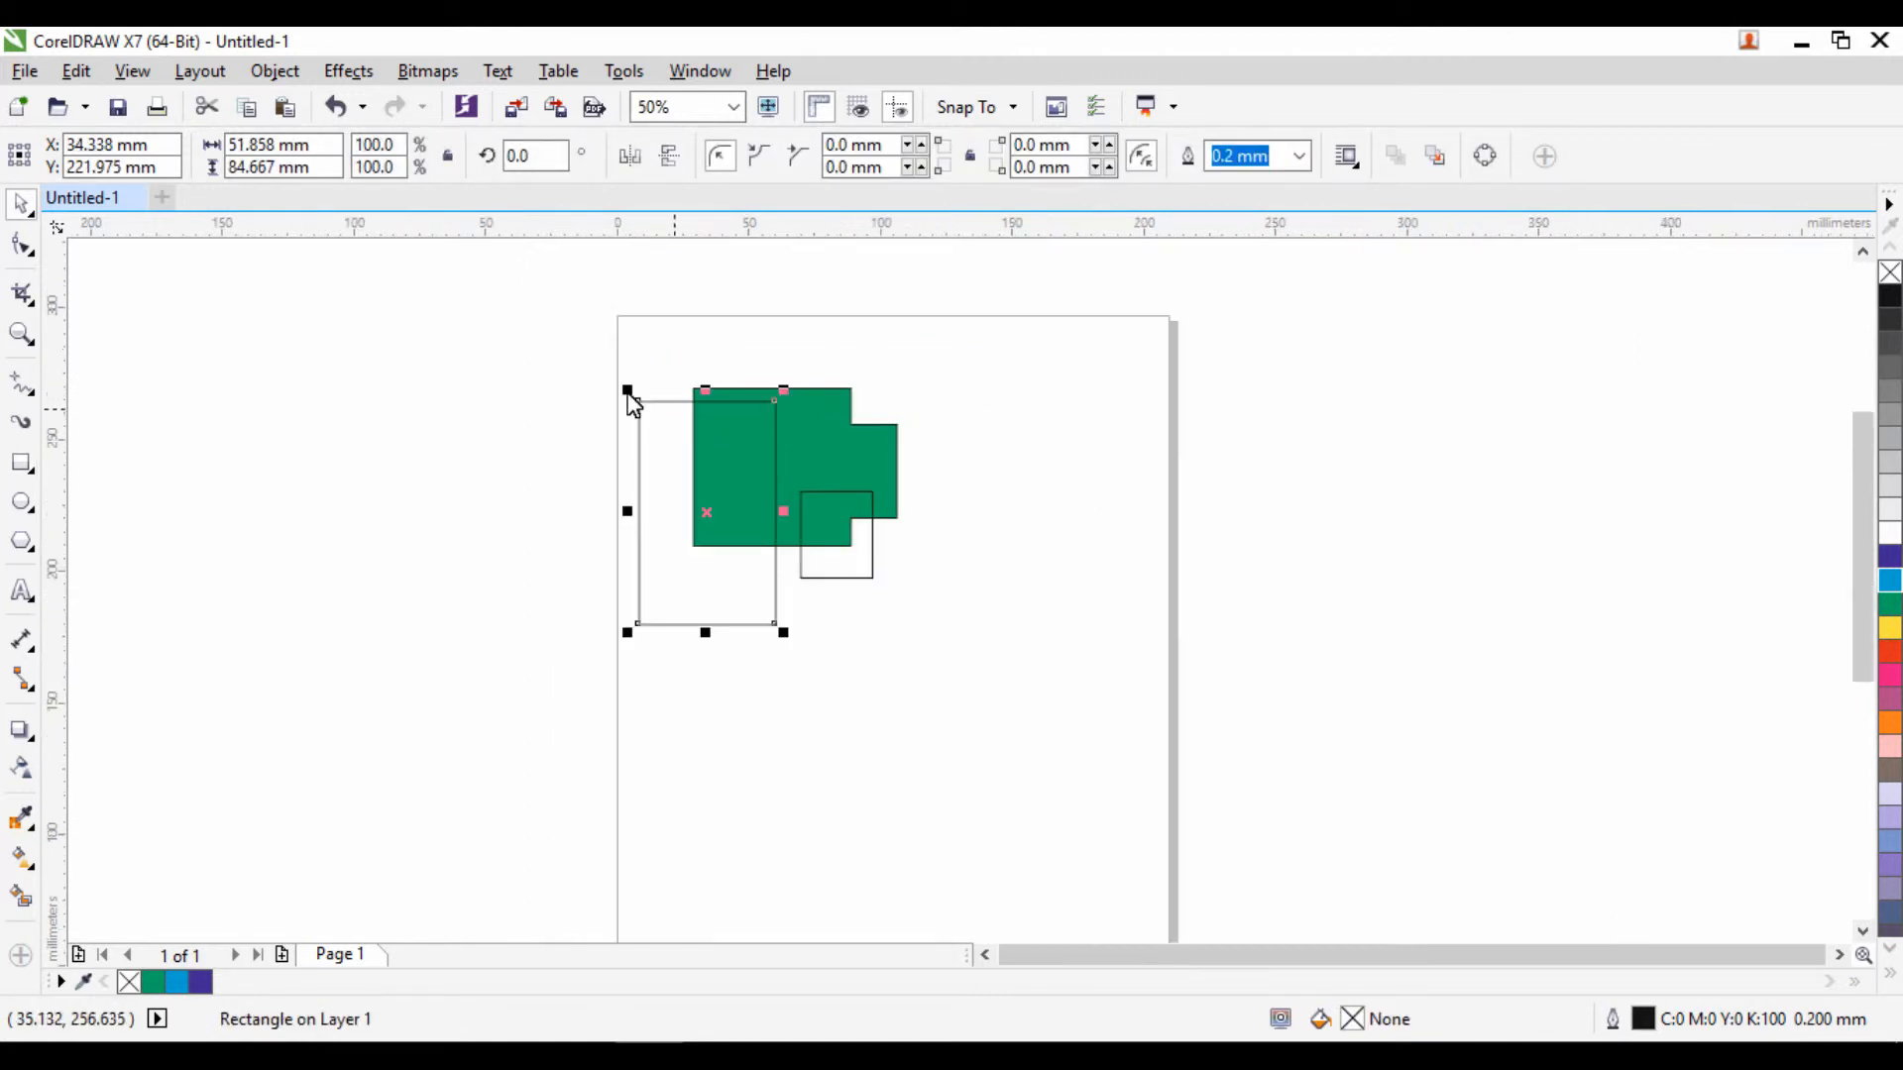
{"action": "left_click_drag", "start_coordinate": [552, 357], "coordinate": [1066, 717]}
{"action": "left_click", "coordinate": [770, 155]}
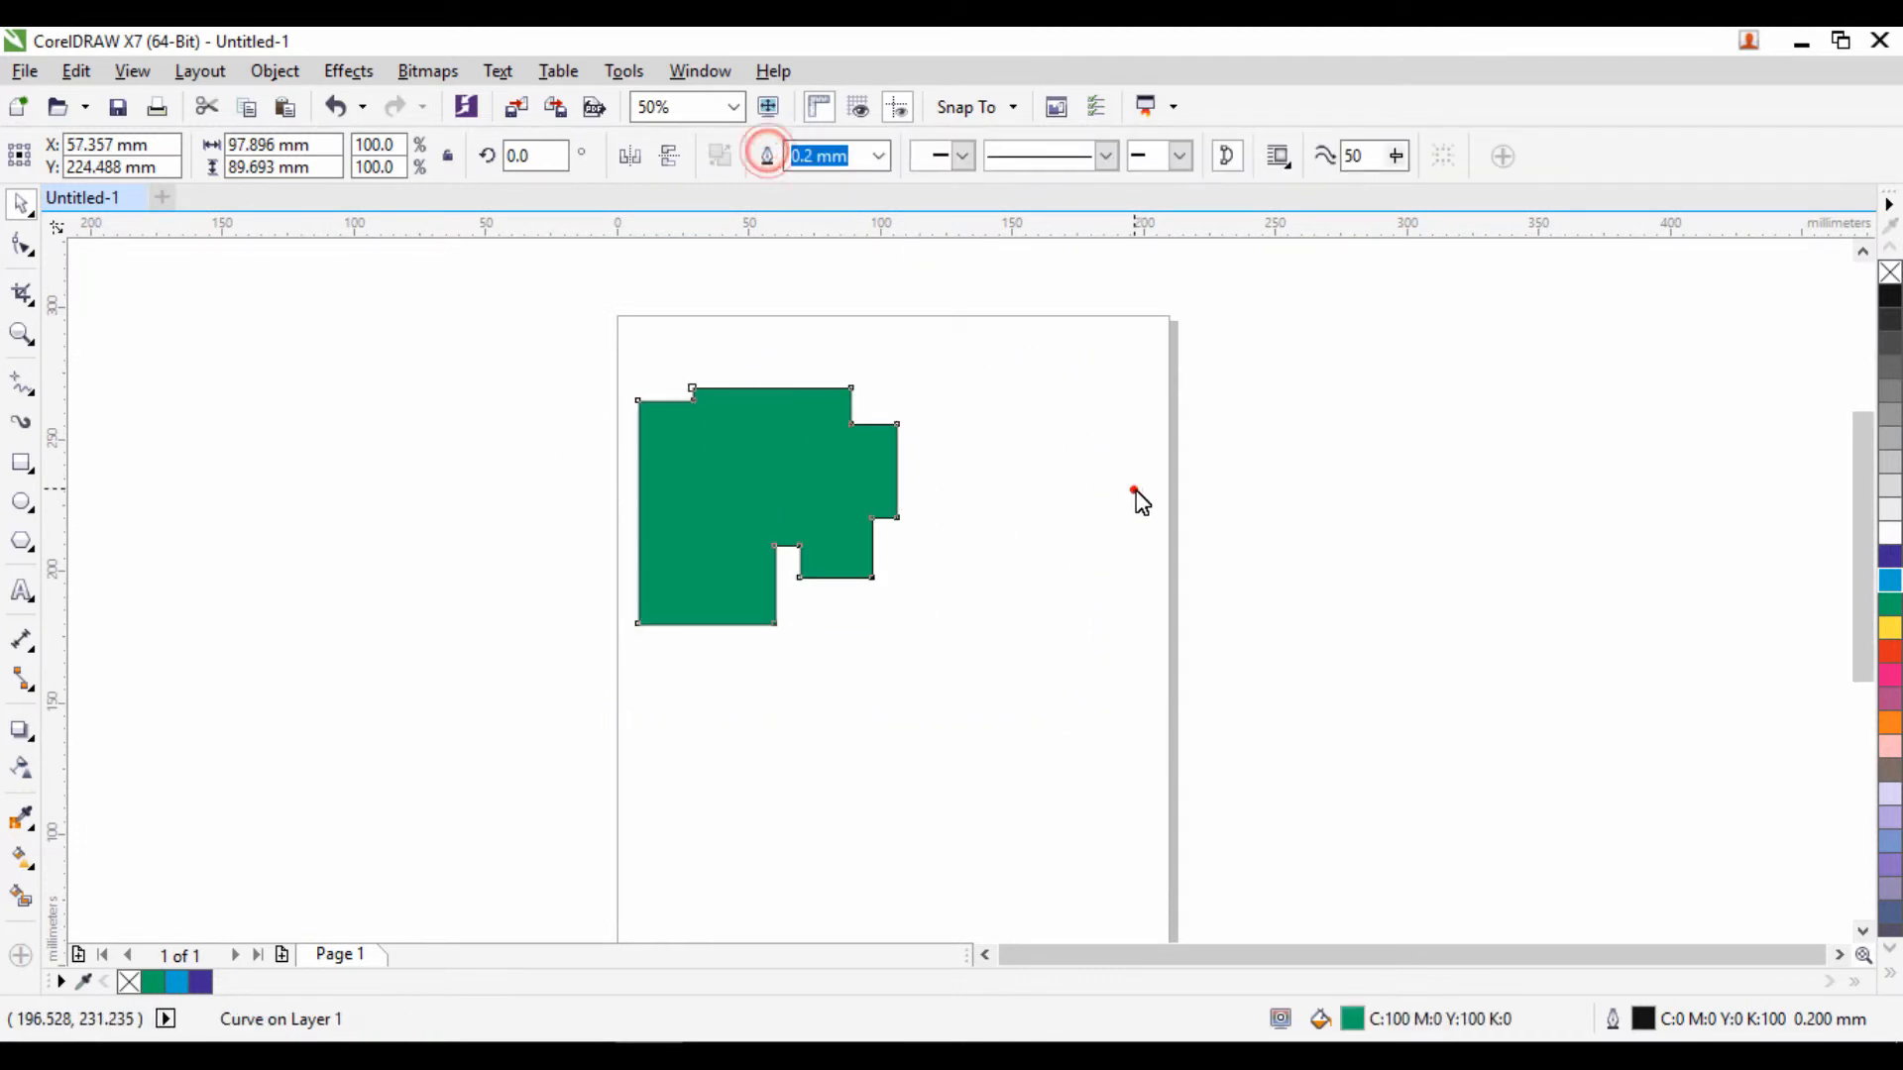
{"action": "left_click", "coordinate": [1131, 491]}
{"action": "left_click", "coordinate": [878, 513]}
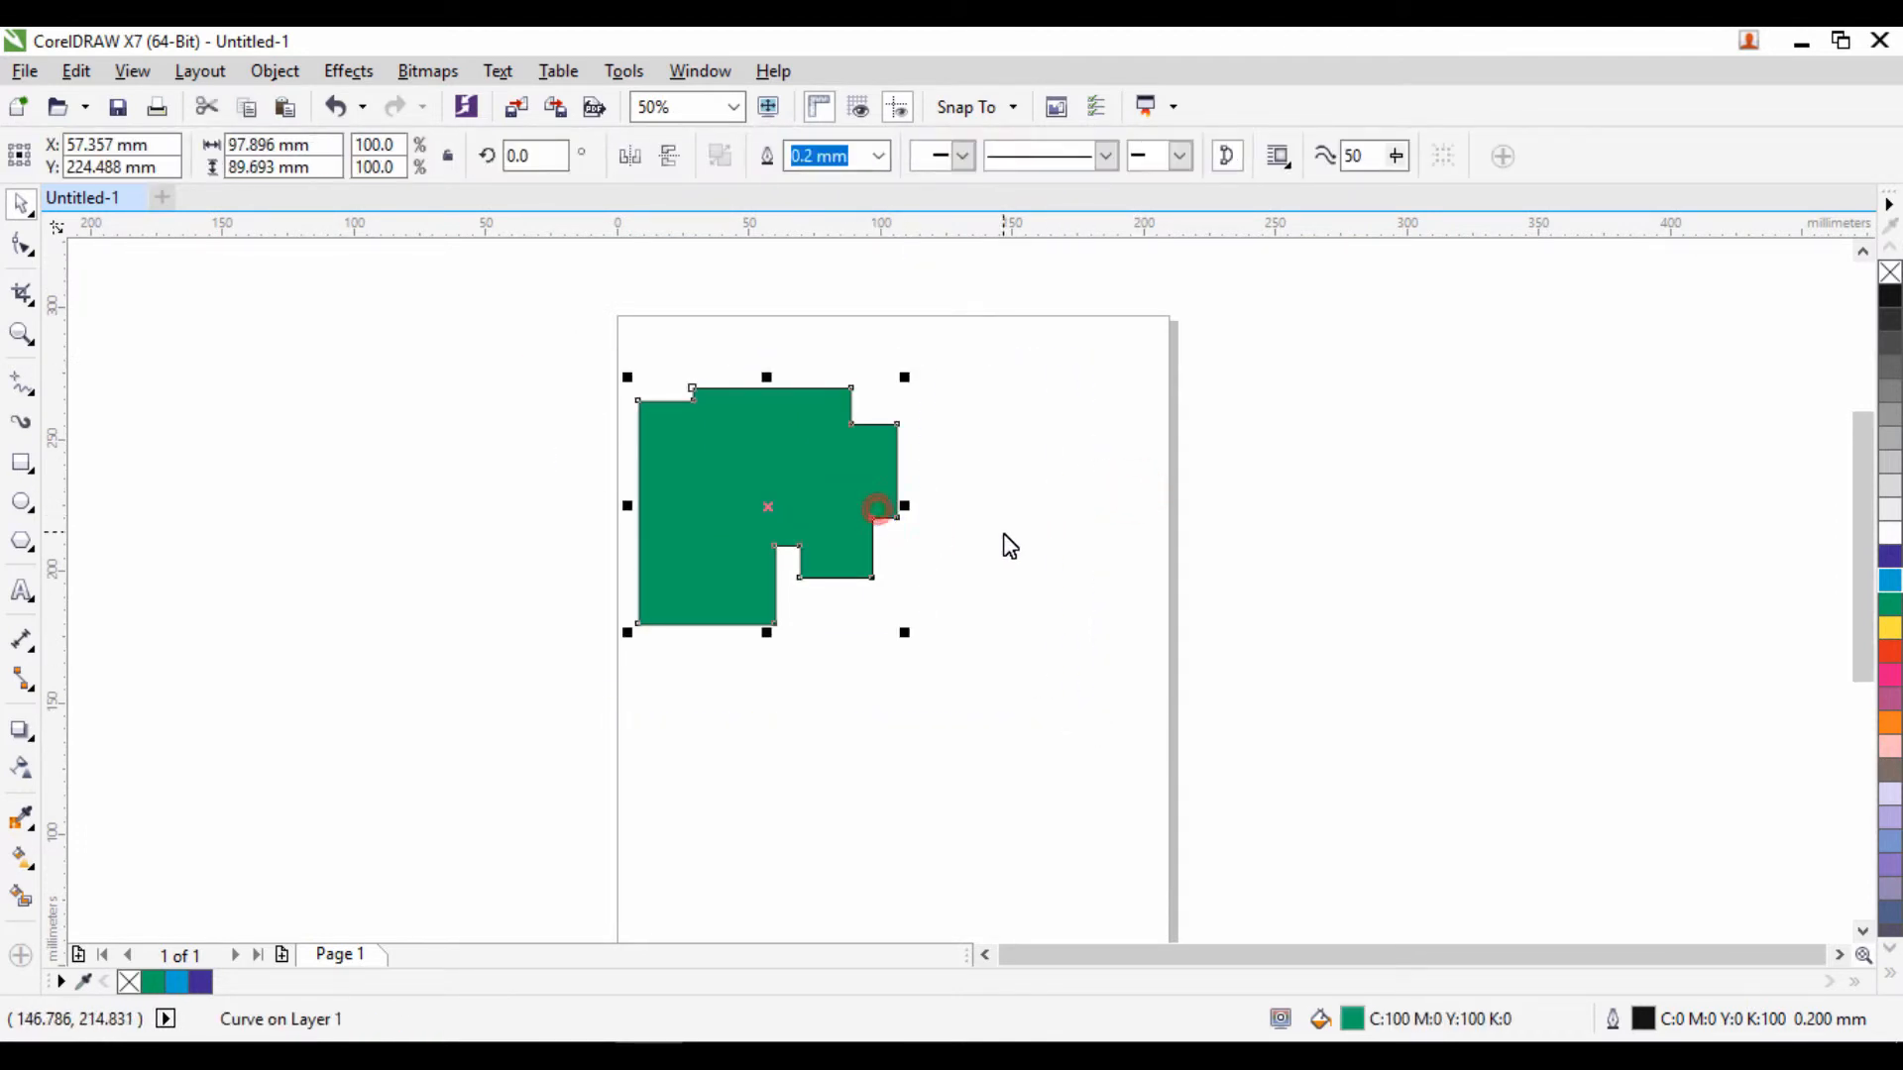
Delete the welded shape and draw two overlapping squares of about 62 mm and 84 mm, the larger one lower right
{"action": "key", "text": "Delete"}
{"action": "key", "text": "F6"}
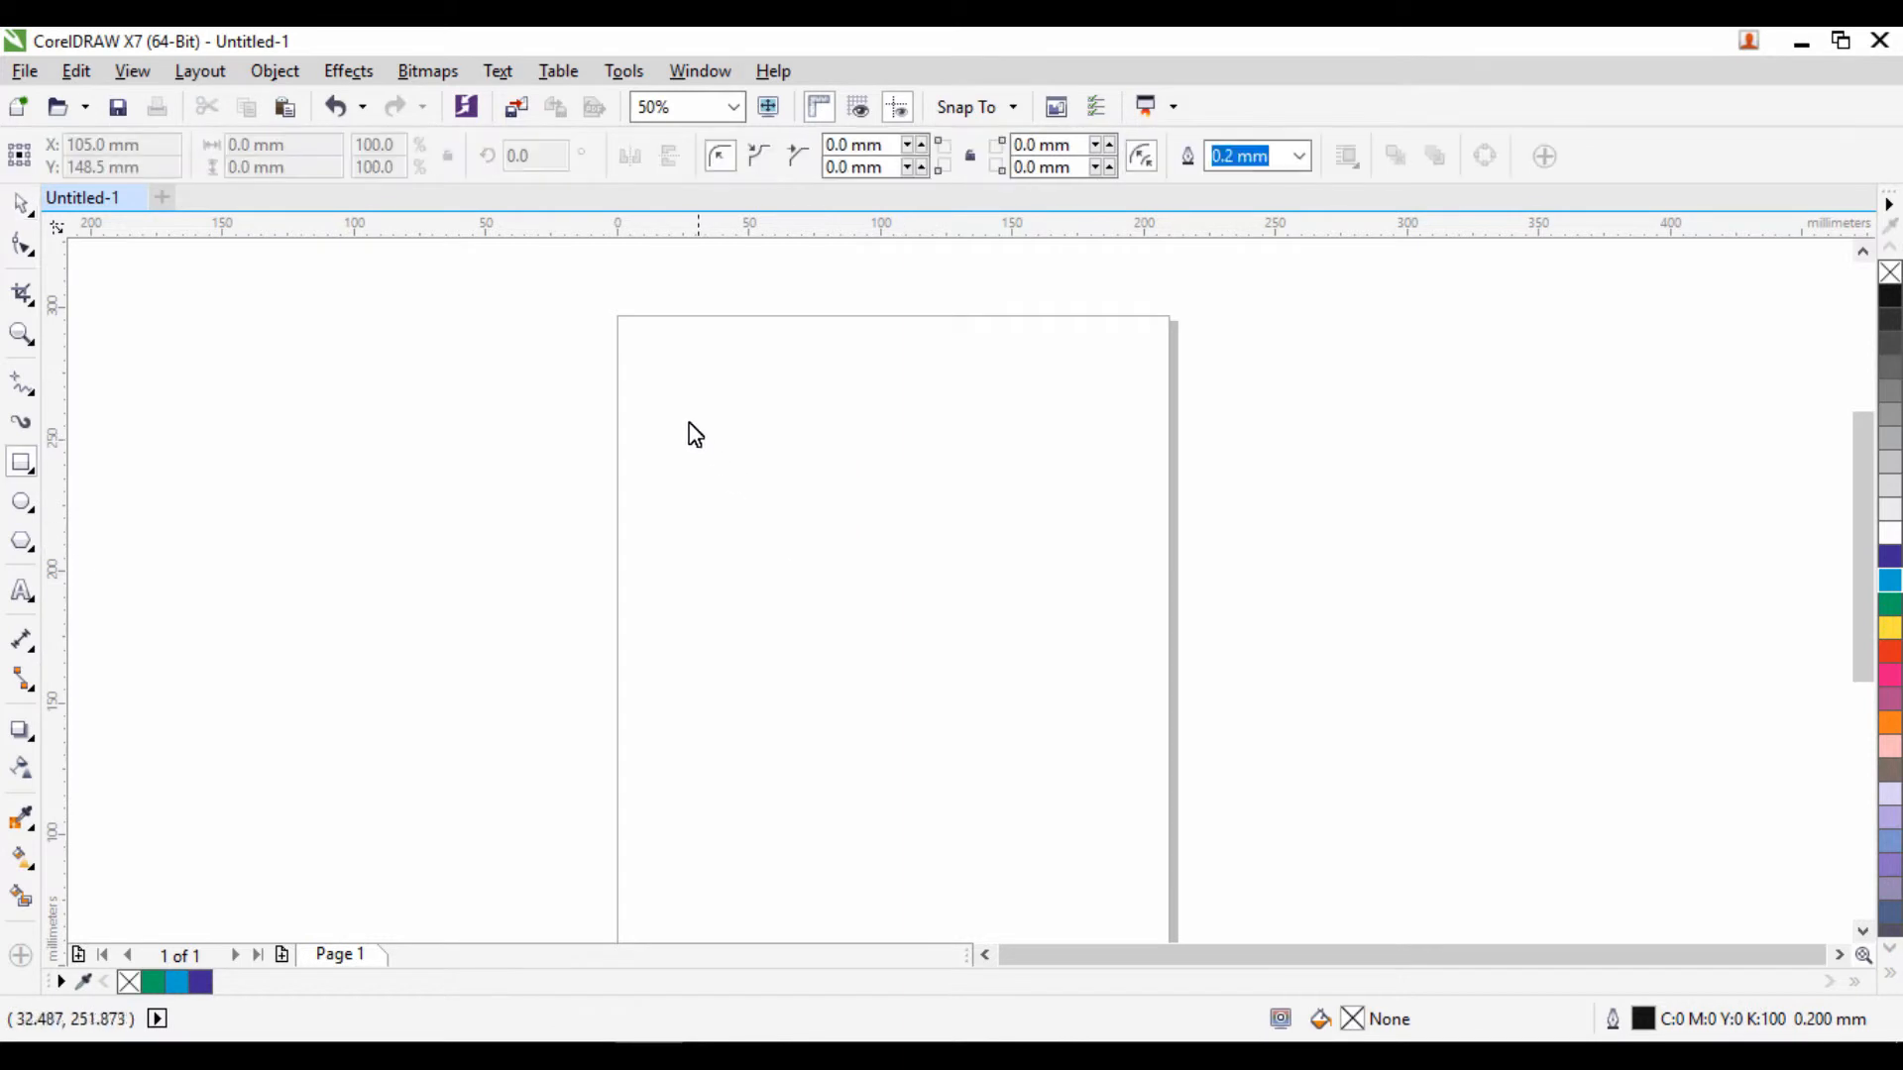
{"action": "left_click_drag", "start_coordinate": [680, 420], "coordinate": [845, 585]}
{"action": "mouse_move", "coordinate": [791, 455]}
{"action": "left_mouse_down"}
{"action": "mouse_move", "coordinate": [936, 642]}
{"action": "mouse_move", "coordinate": [981, 684]}
{"action": "mouse_move", "coordinate": [1011, 675]}
{"action": "left_mouse_up"}
{"action": "key", "text": "space"}
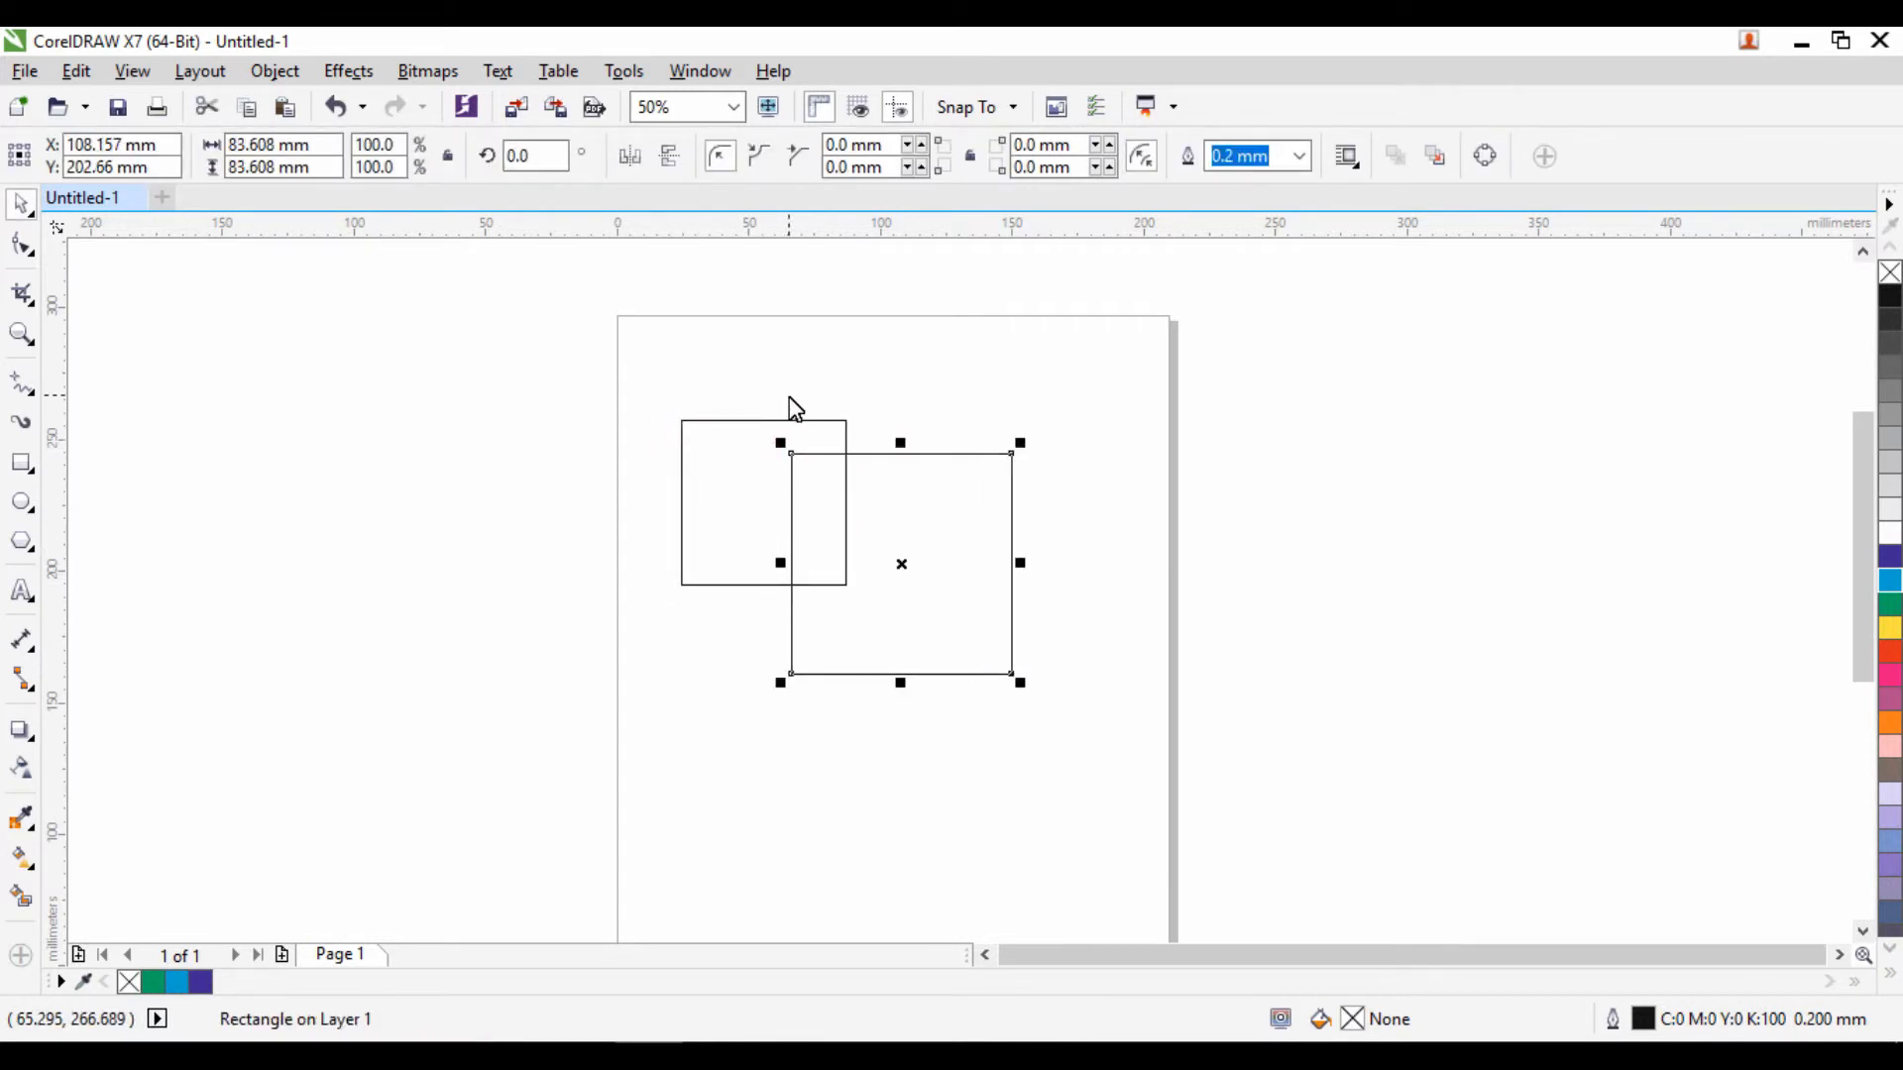
Fill the larger square cyan and the smaller one green, and select both squares together
{"action": "left_click", "coordinate": [1890, 580]}
{"action": "left_click", "coordinate": [838, 433]}
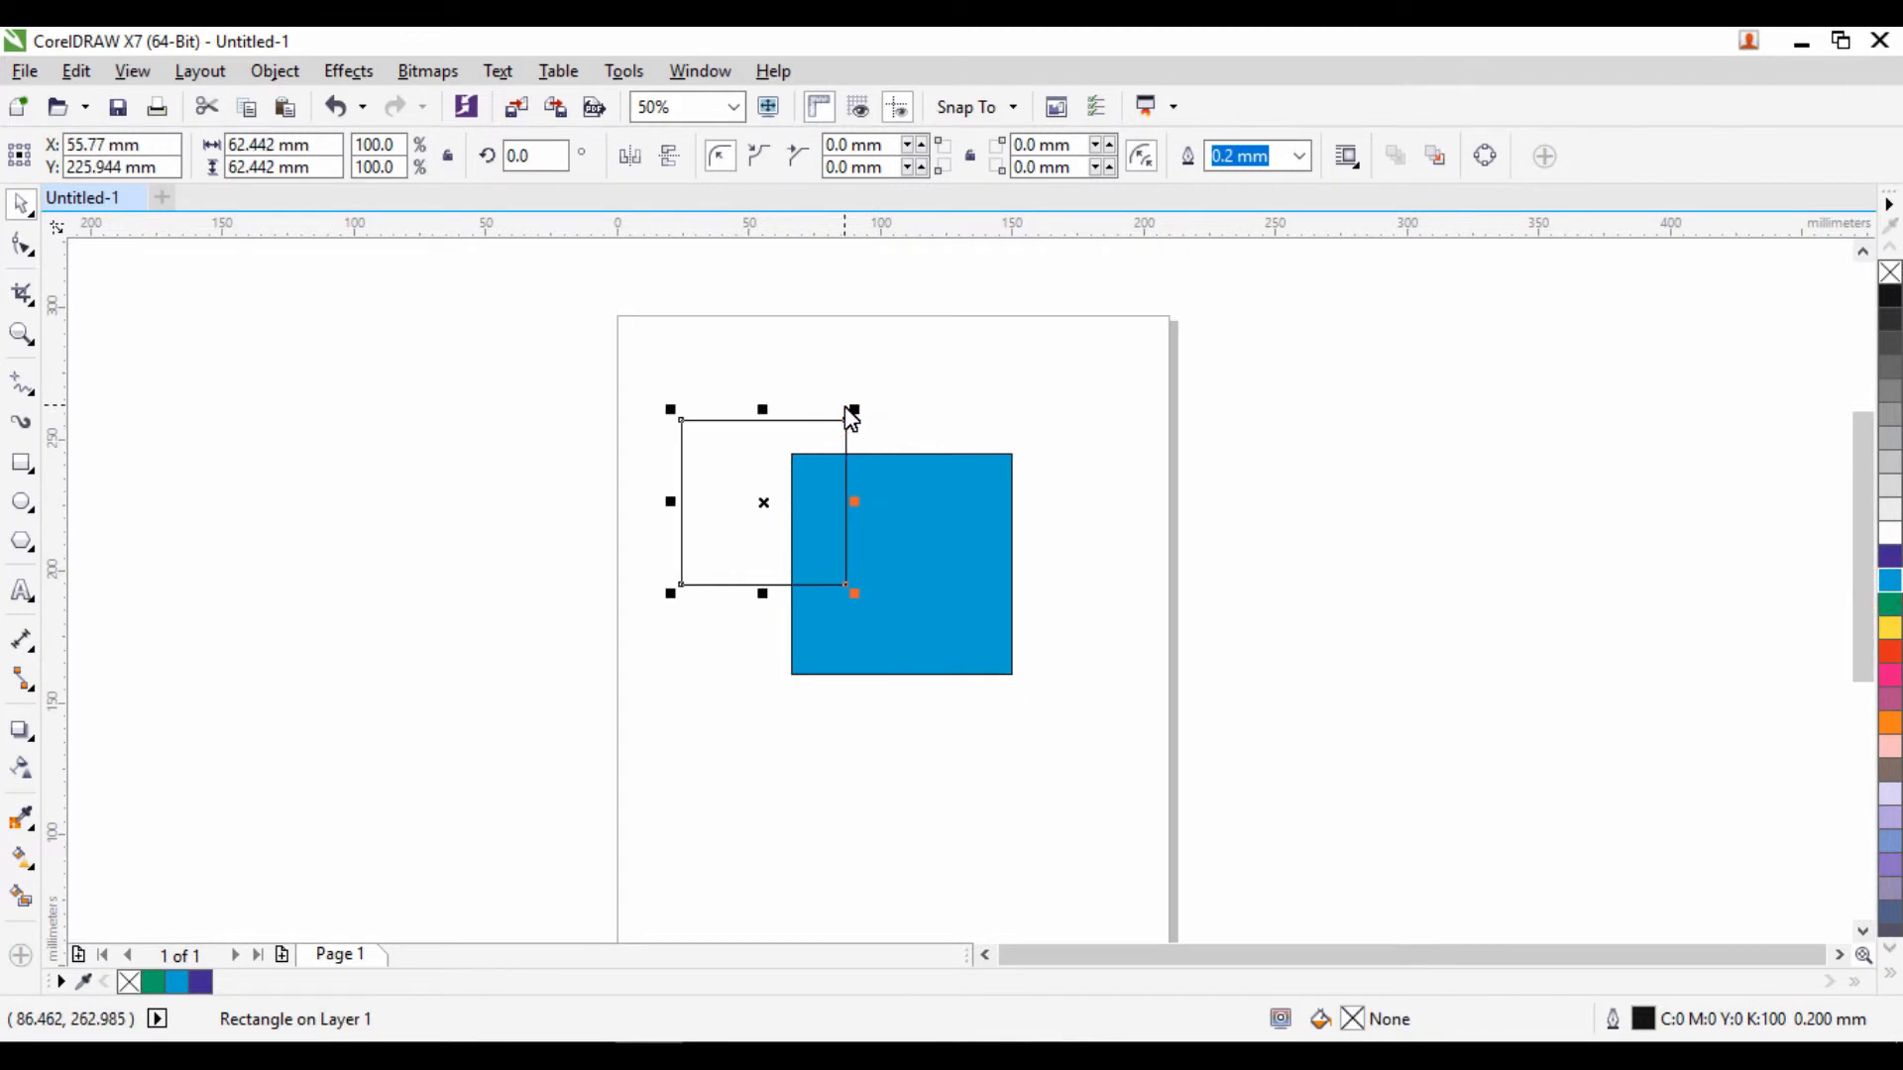
{"action": "left_click", "coordinate": [1889, 607]}
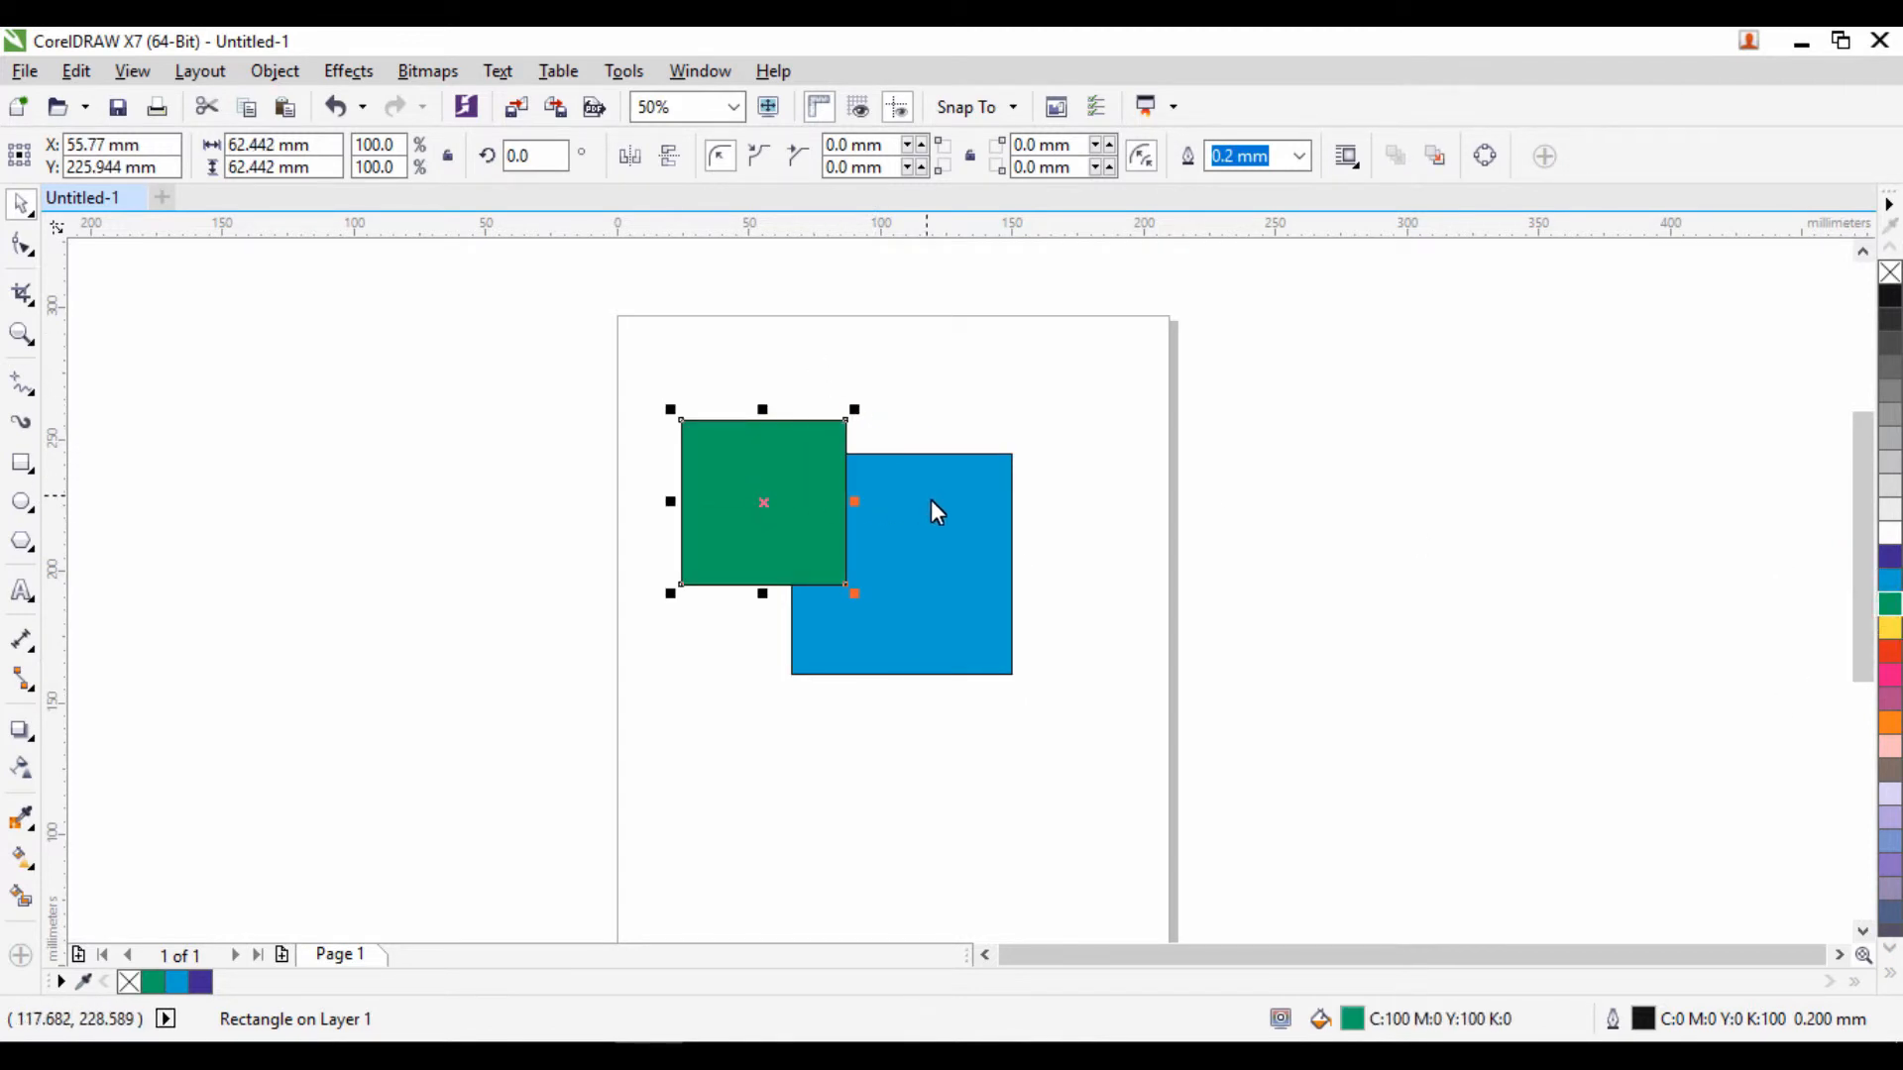
{"action": "left_click", "coordinate": [949, 543], "text": "shift"}
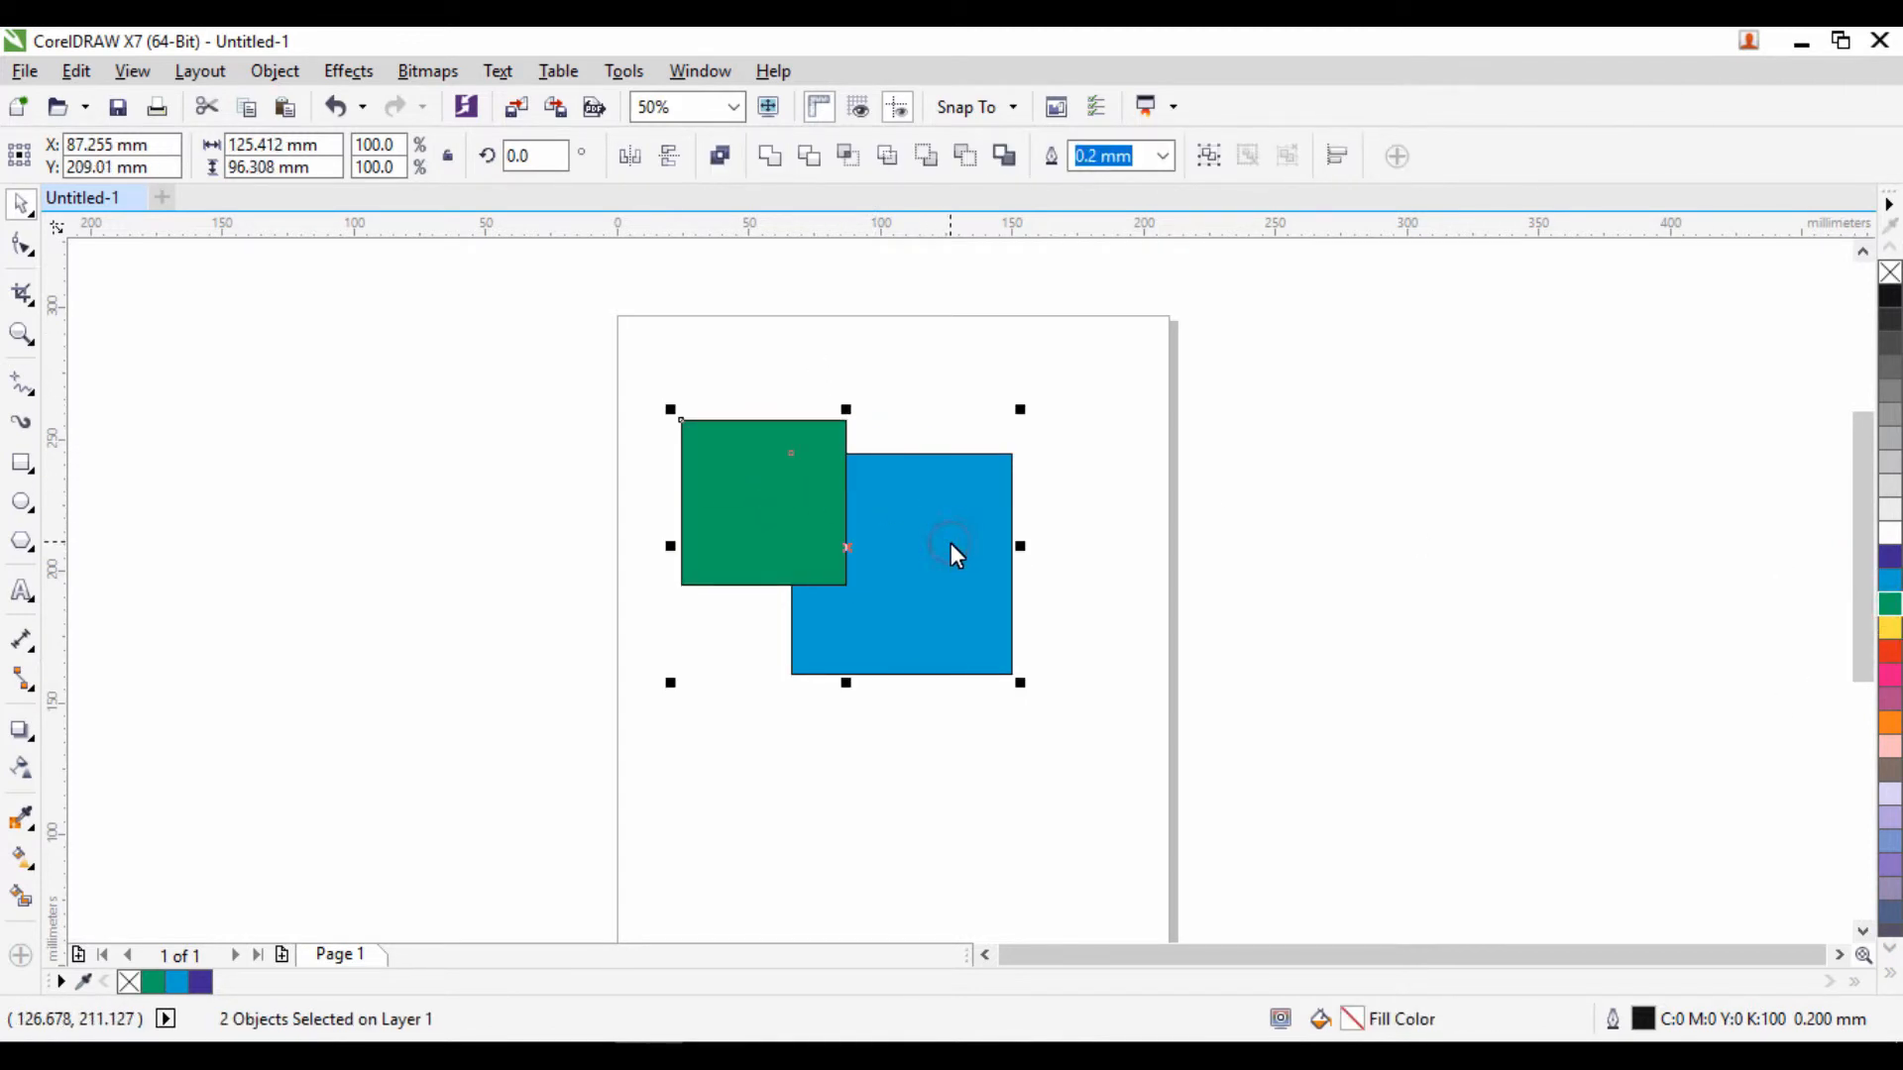
Trim the cyan square with the green one and move the trimmed cyan shape aside to the right
{"action": "left_click", "coordinate": [809, 159]}
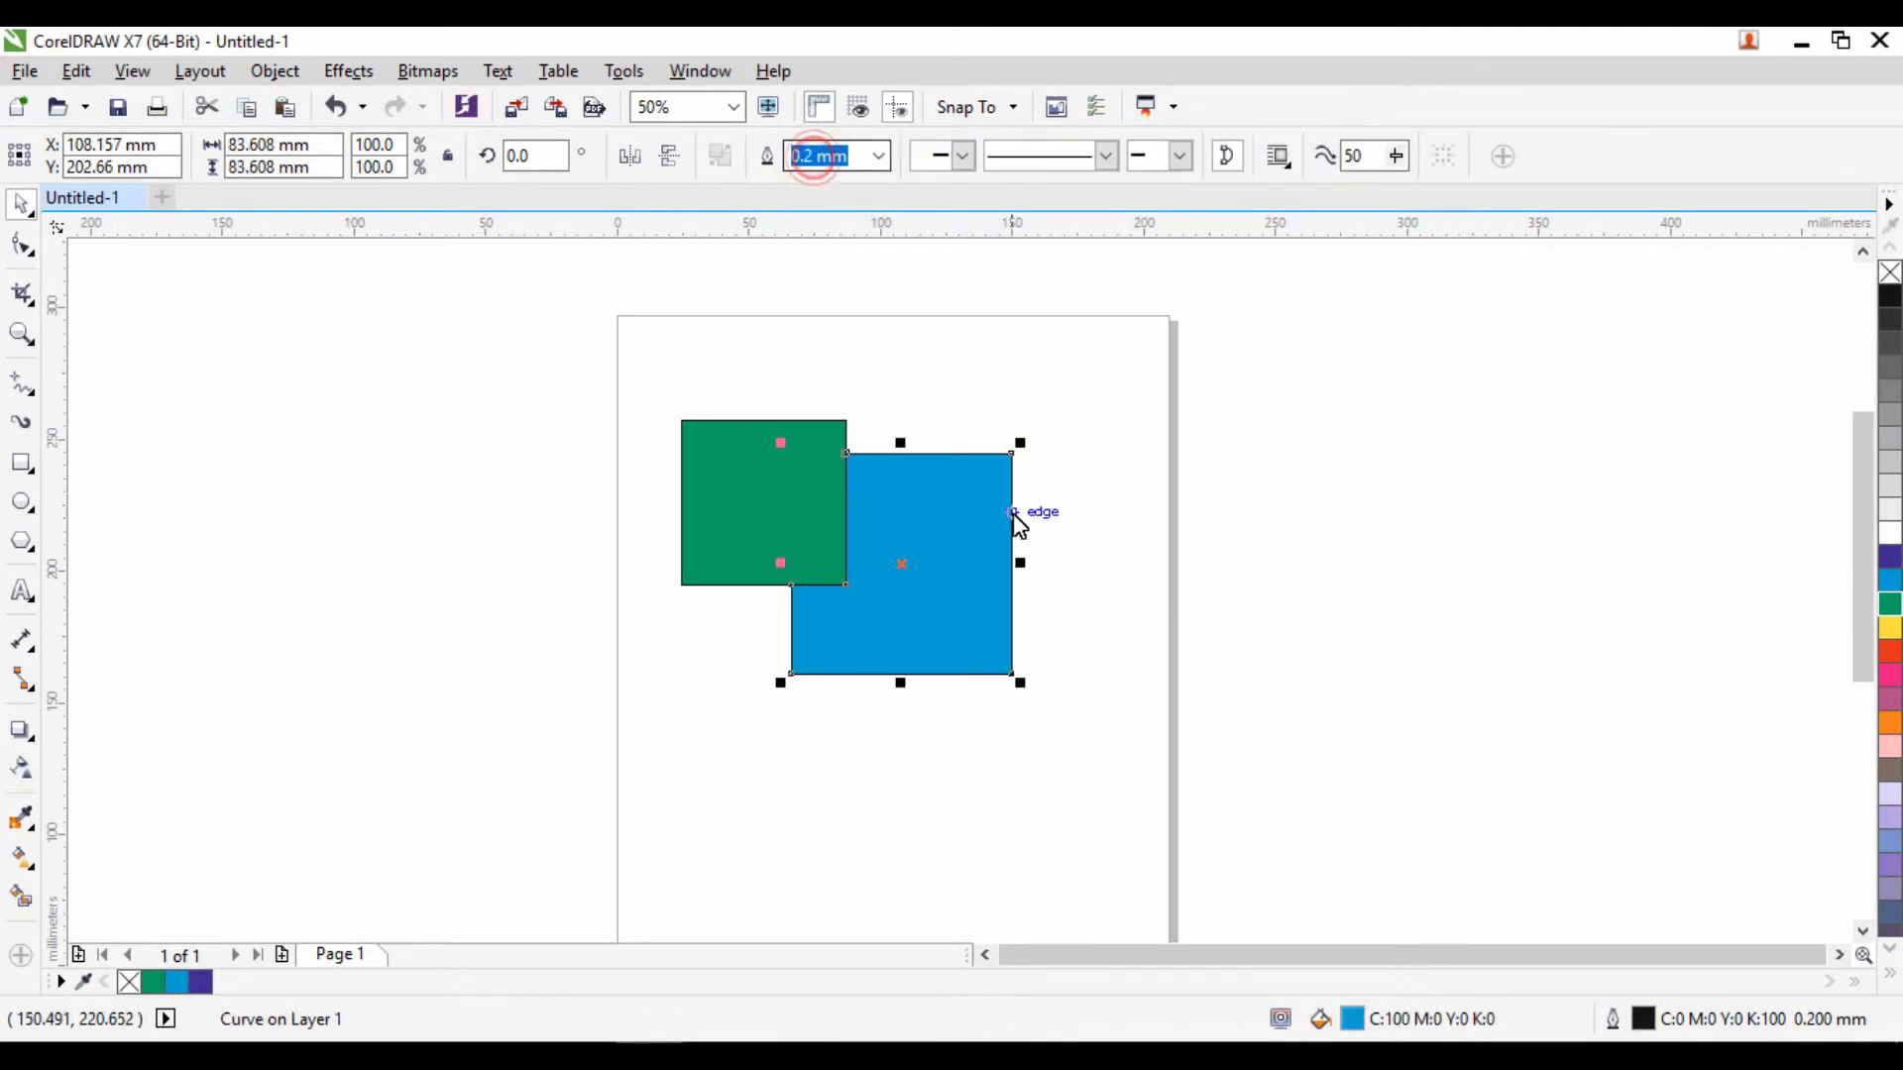
{"action": "left_click", "coordinate": [1107, 568]}
{"action": "left_click_drag", "start_coordinate": [893, 569], "coordinate": [1147, 570]}
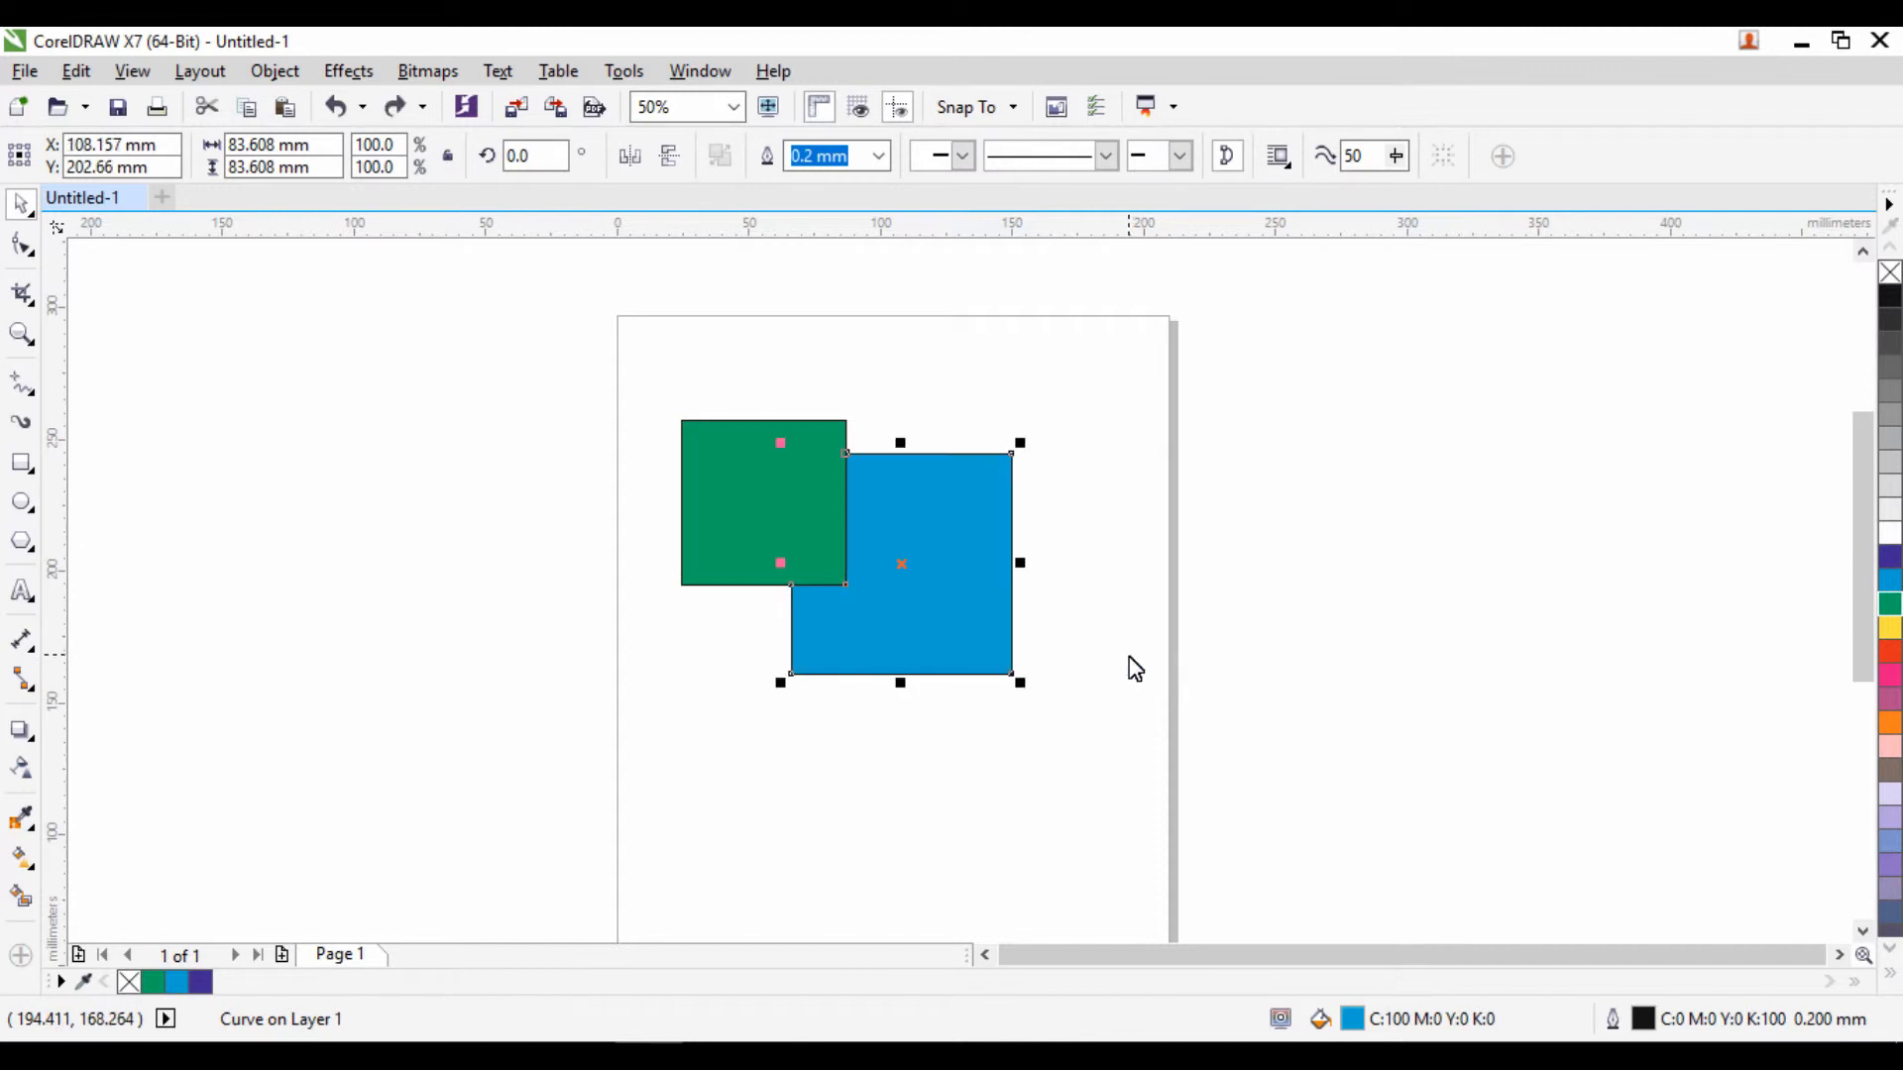
Undo the move and the trim of the cyan square and clear the selection
{"action": "key", "text": "ctrl+z"}
{"action": "key", "text": "ctrl+z"}
{"action": "left_click", "coordinate": [1133, 669]}
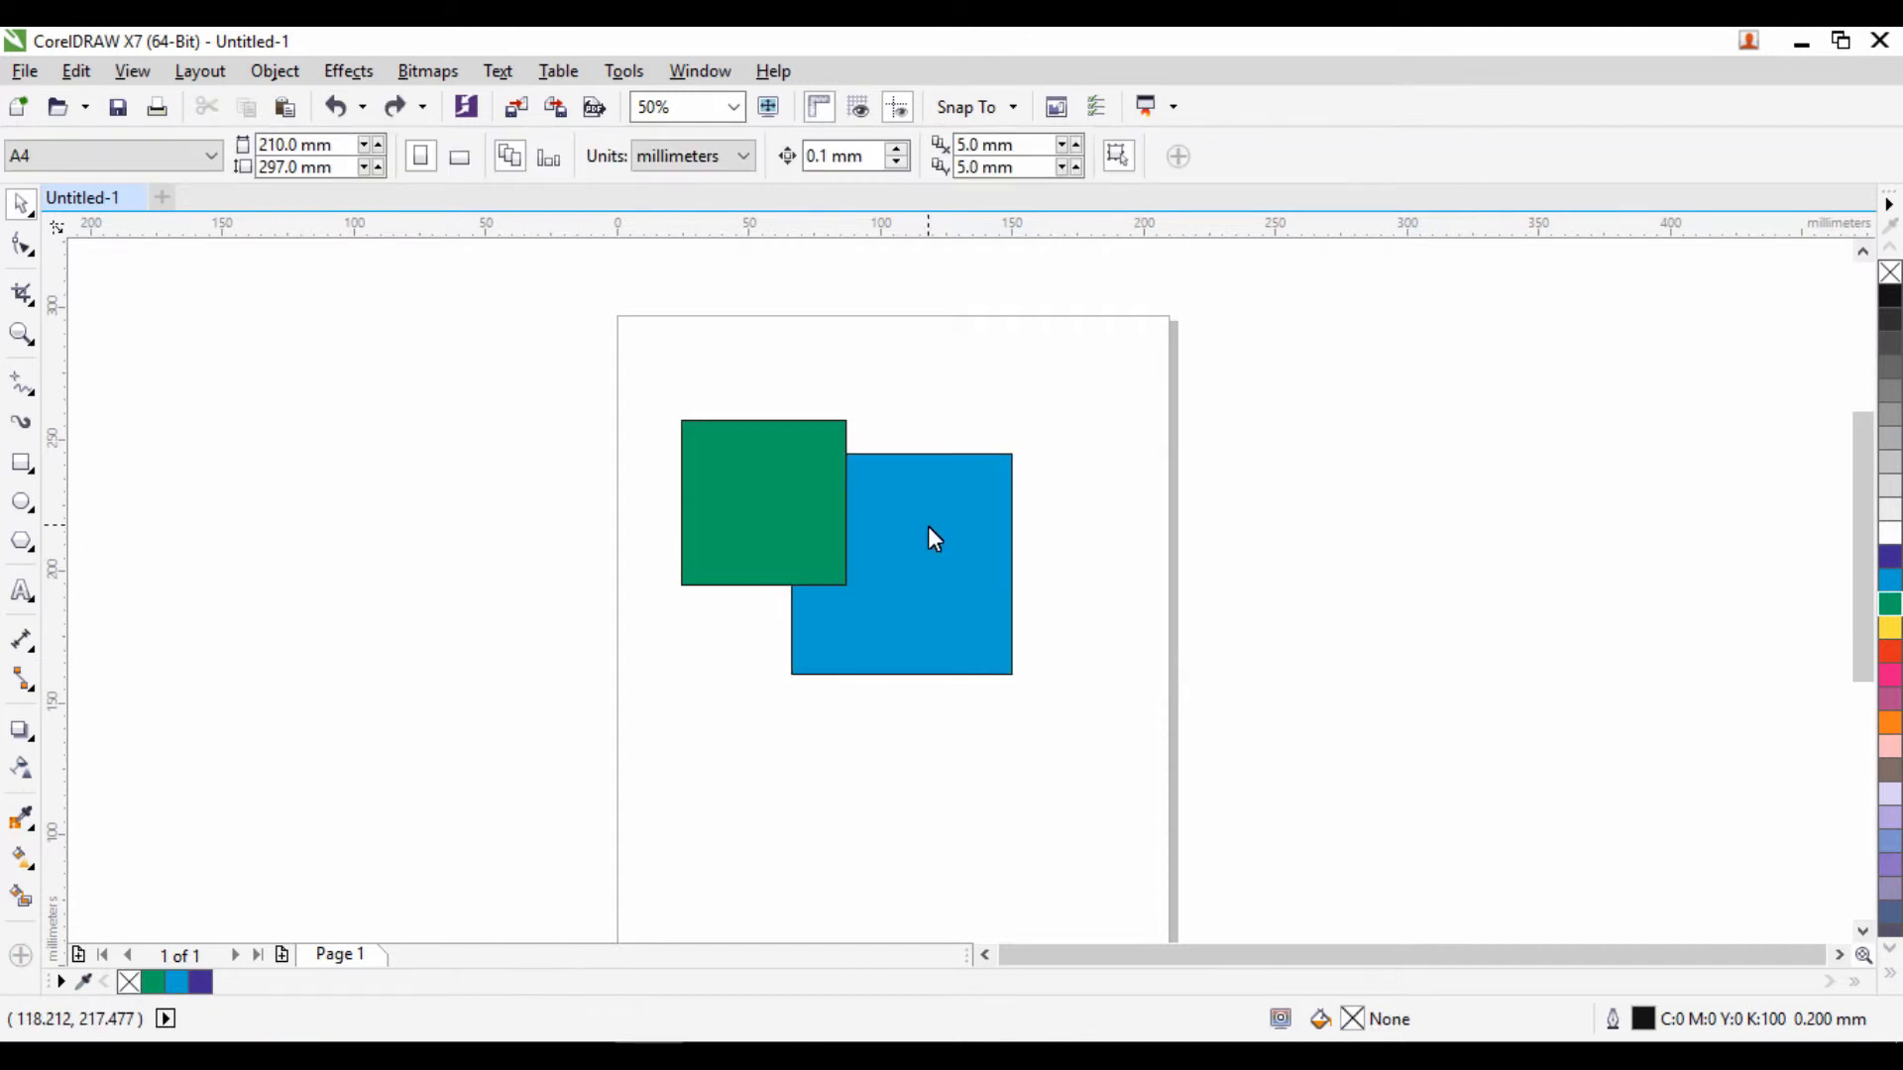
Trim the green square with the cyan one, move the trimmed green shape up and left, and undo
{"action": "left_click", "coordinate": [929, 529]}
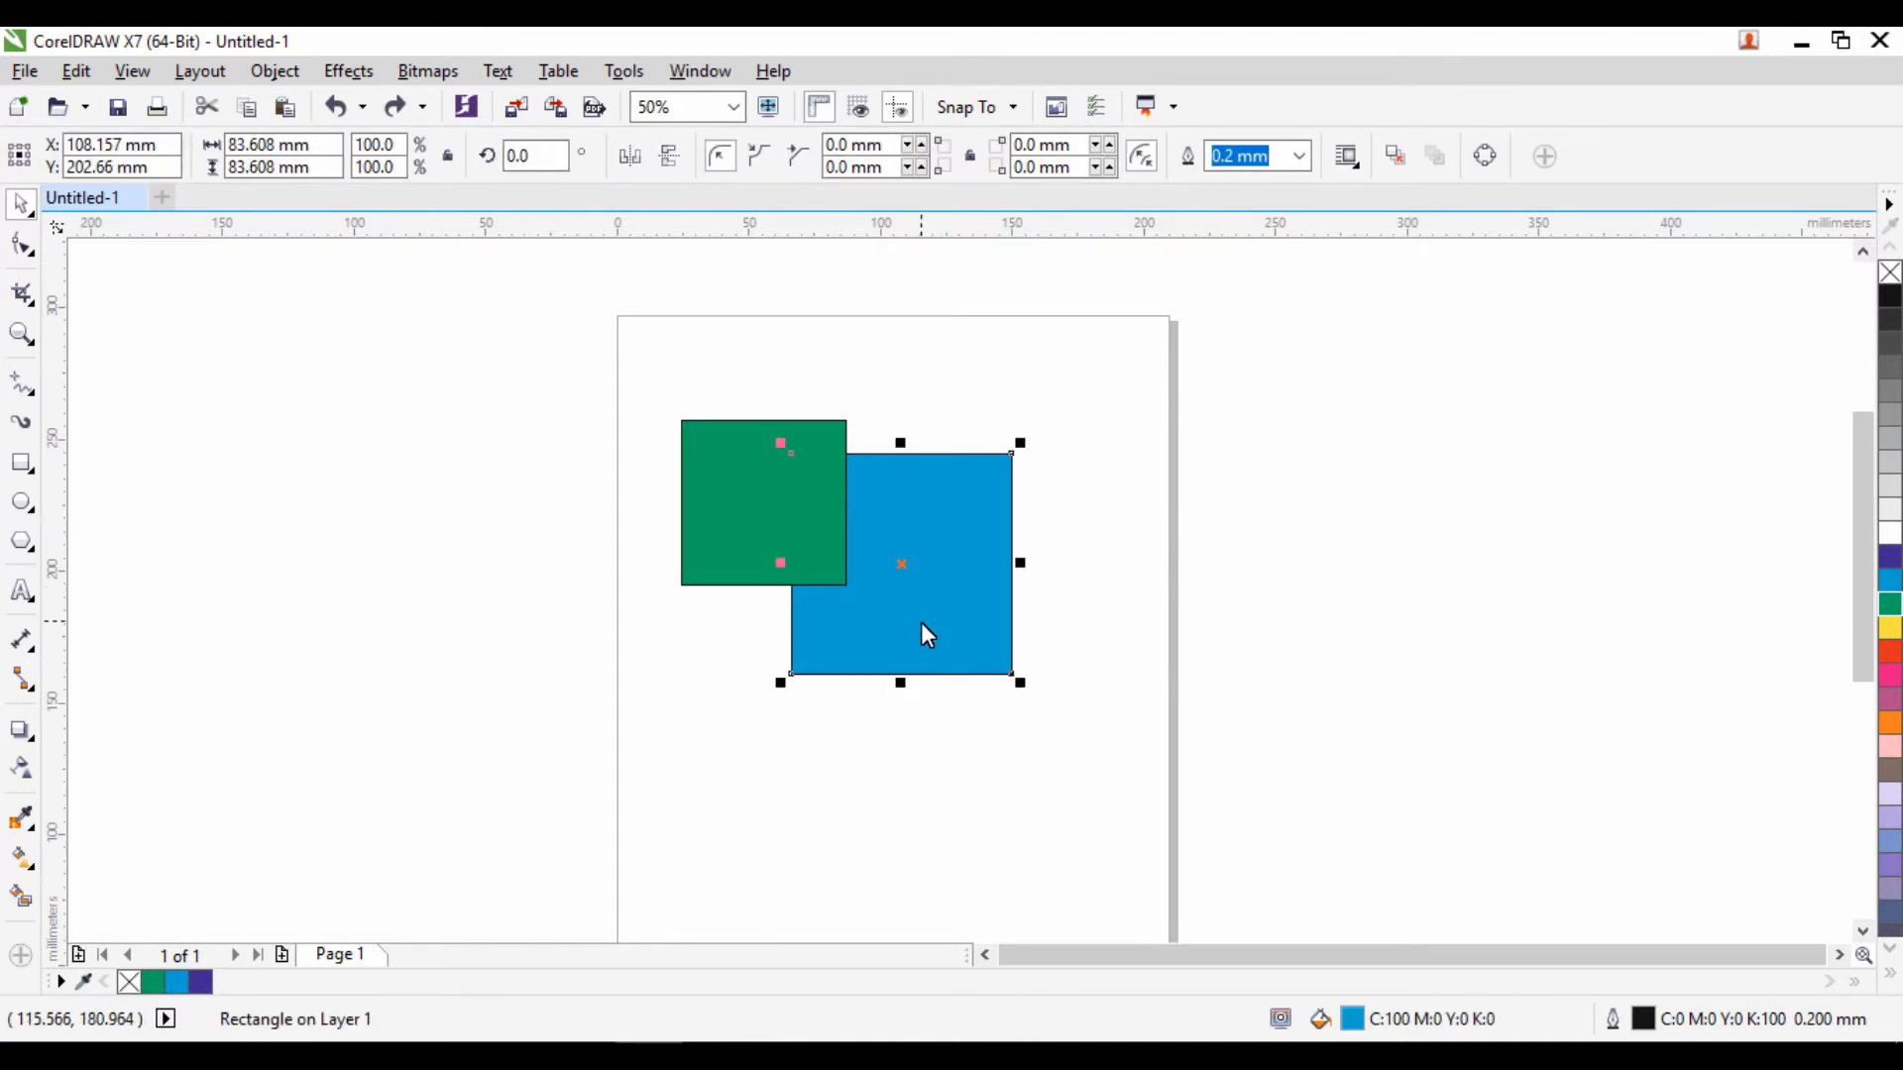
{"action": "left_click", "coordinate": [740, 517], "text": "shift"}
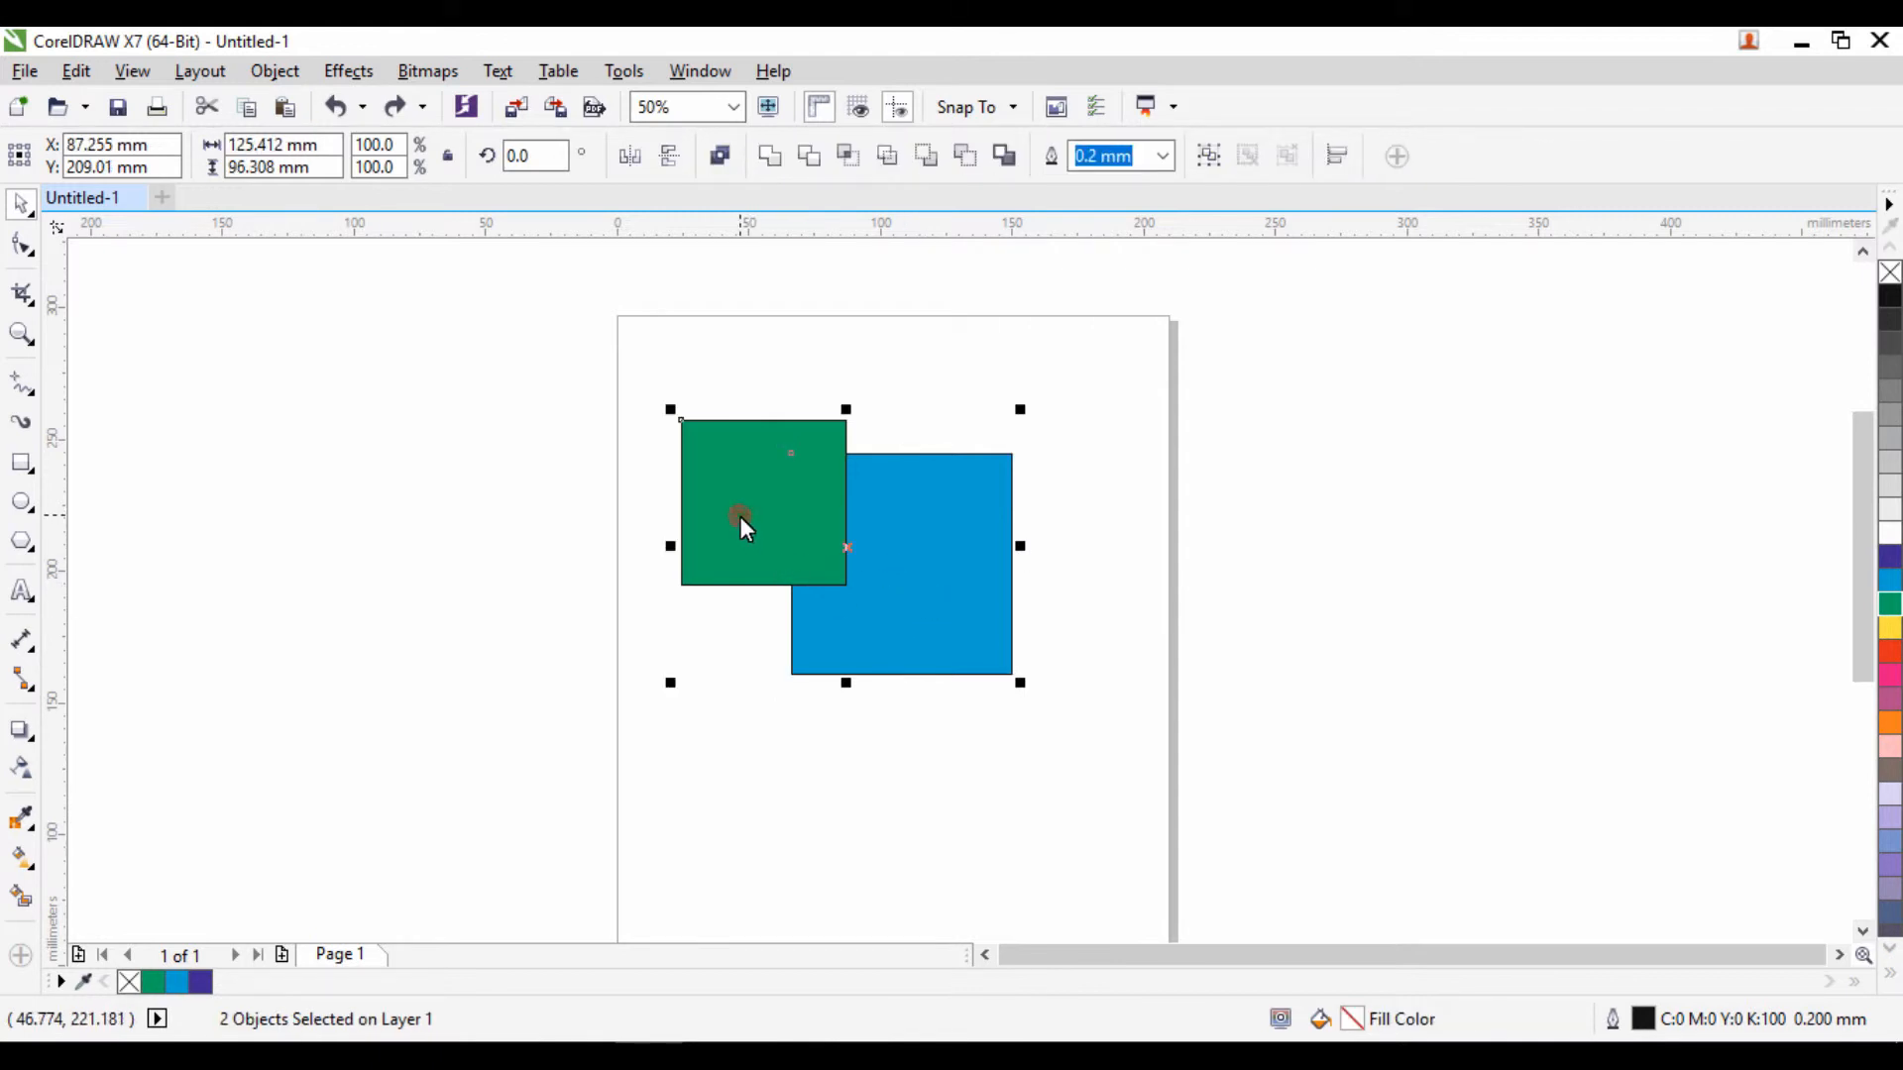
{"action": "left_click", "coordinate": [806, 159]}
{"action": "left_click", "coordinate": [896, 379]}
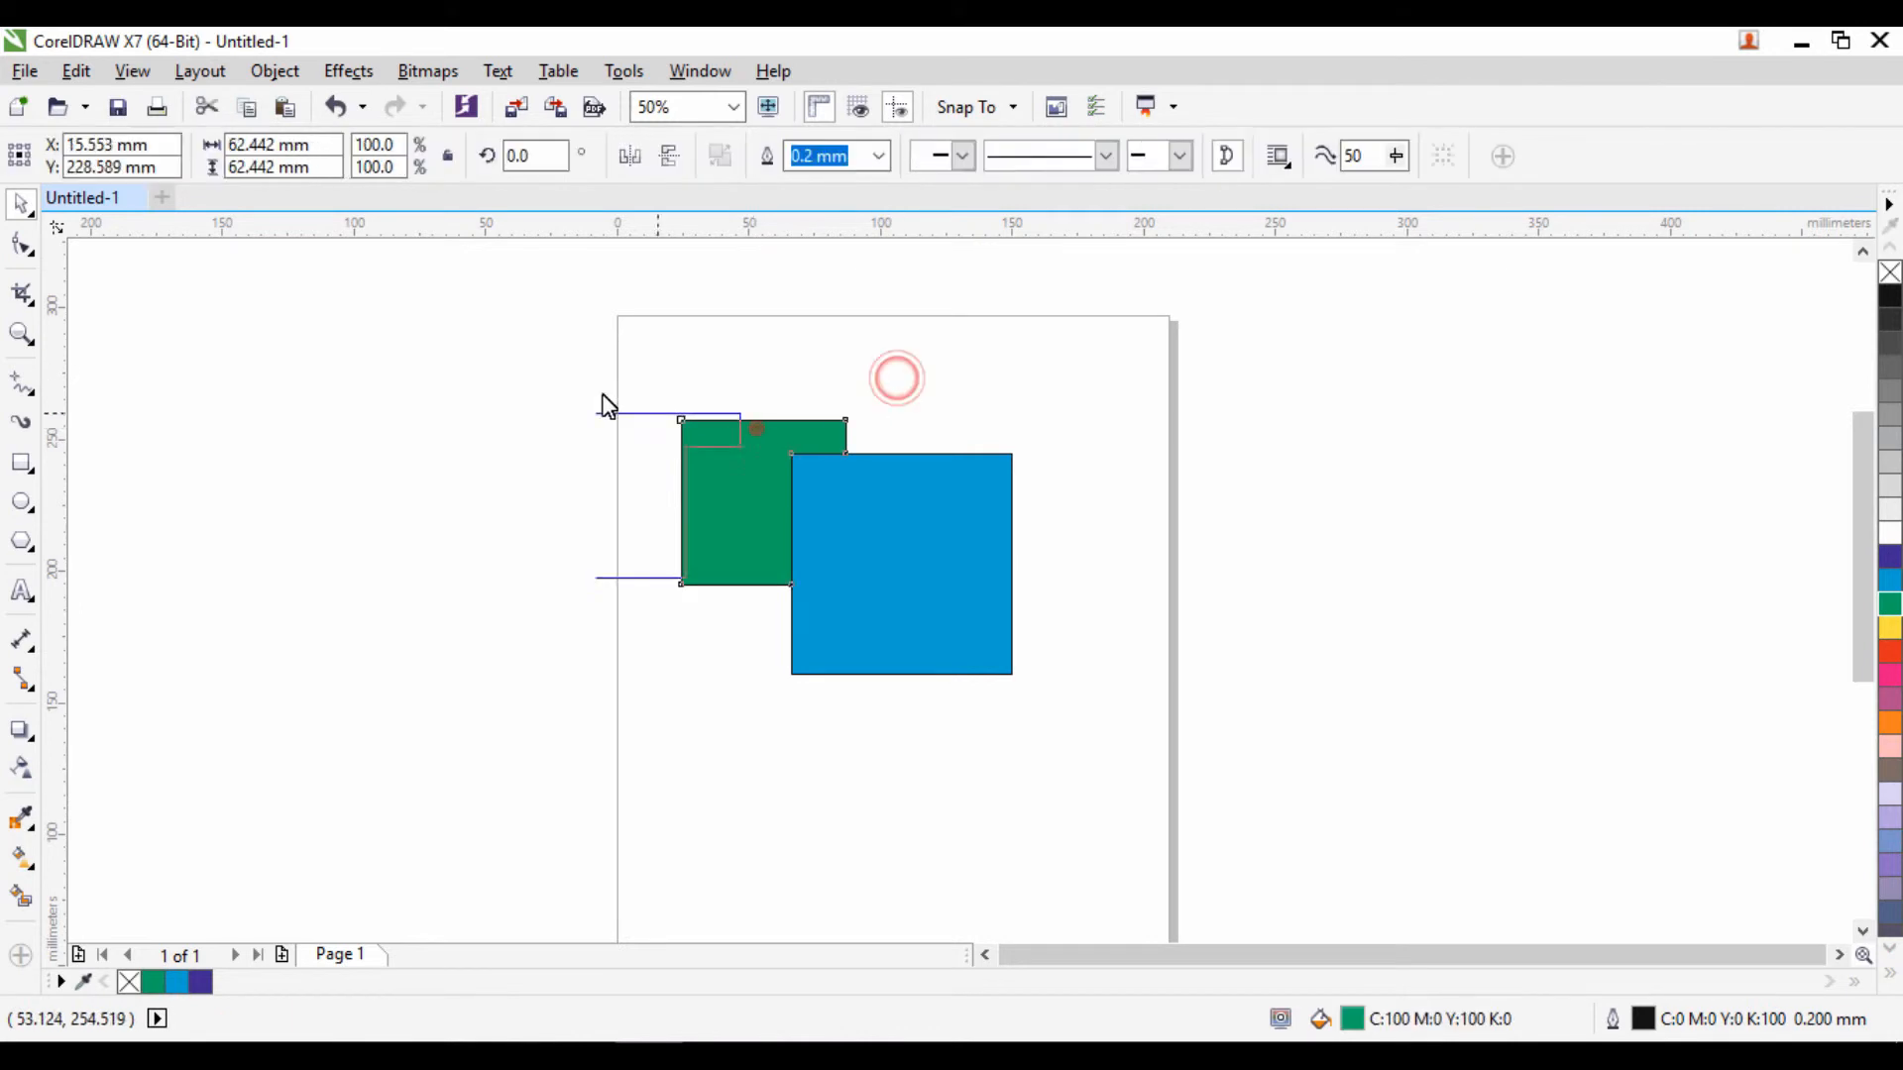
{"action": "left_click_drag", "start_coordinate": [608, 406], "coordinate": [501, 367]}
{"action": "key", "text": "ctrl+z"}
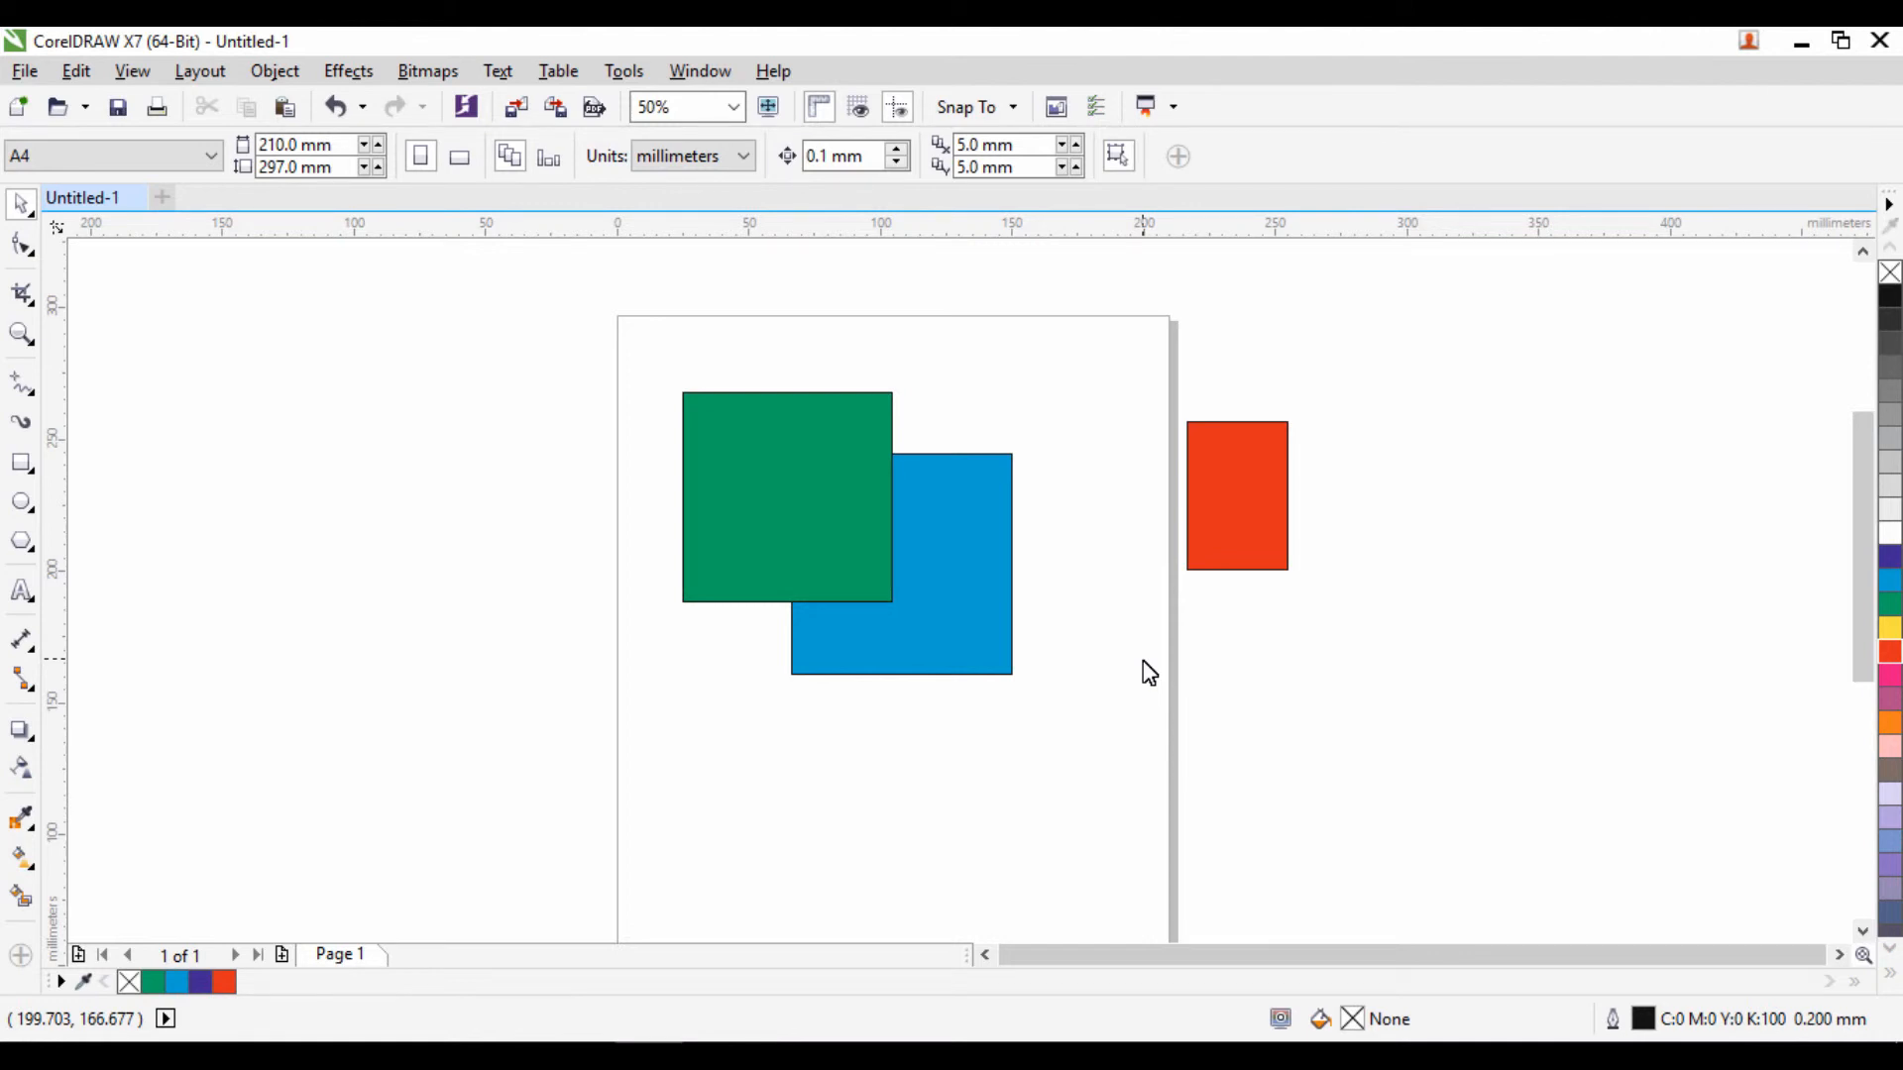
Intersect the green and cyan squares and send the green square back behind the cyan one
{"action": "left_click", "coordinate": [882, 580]}
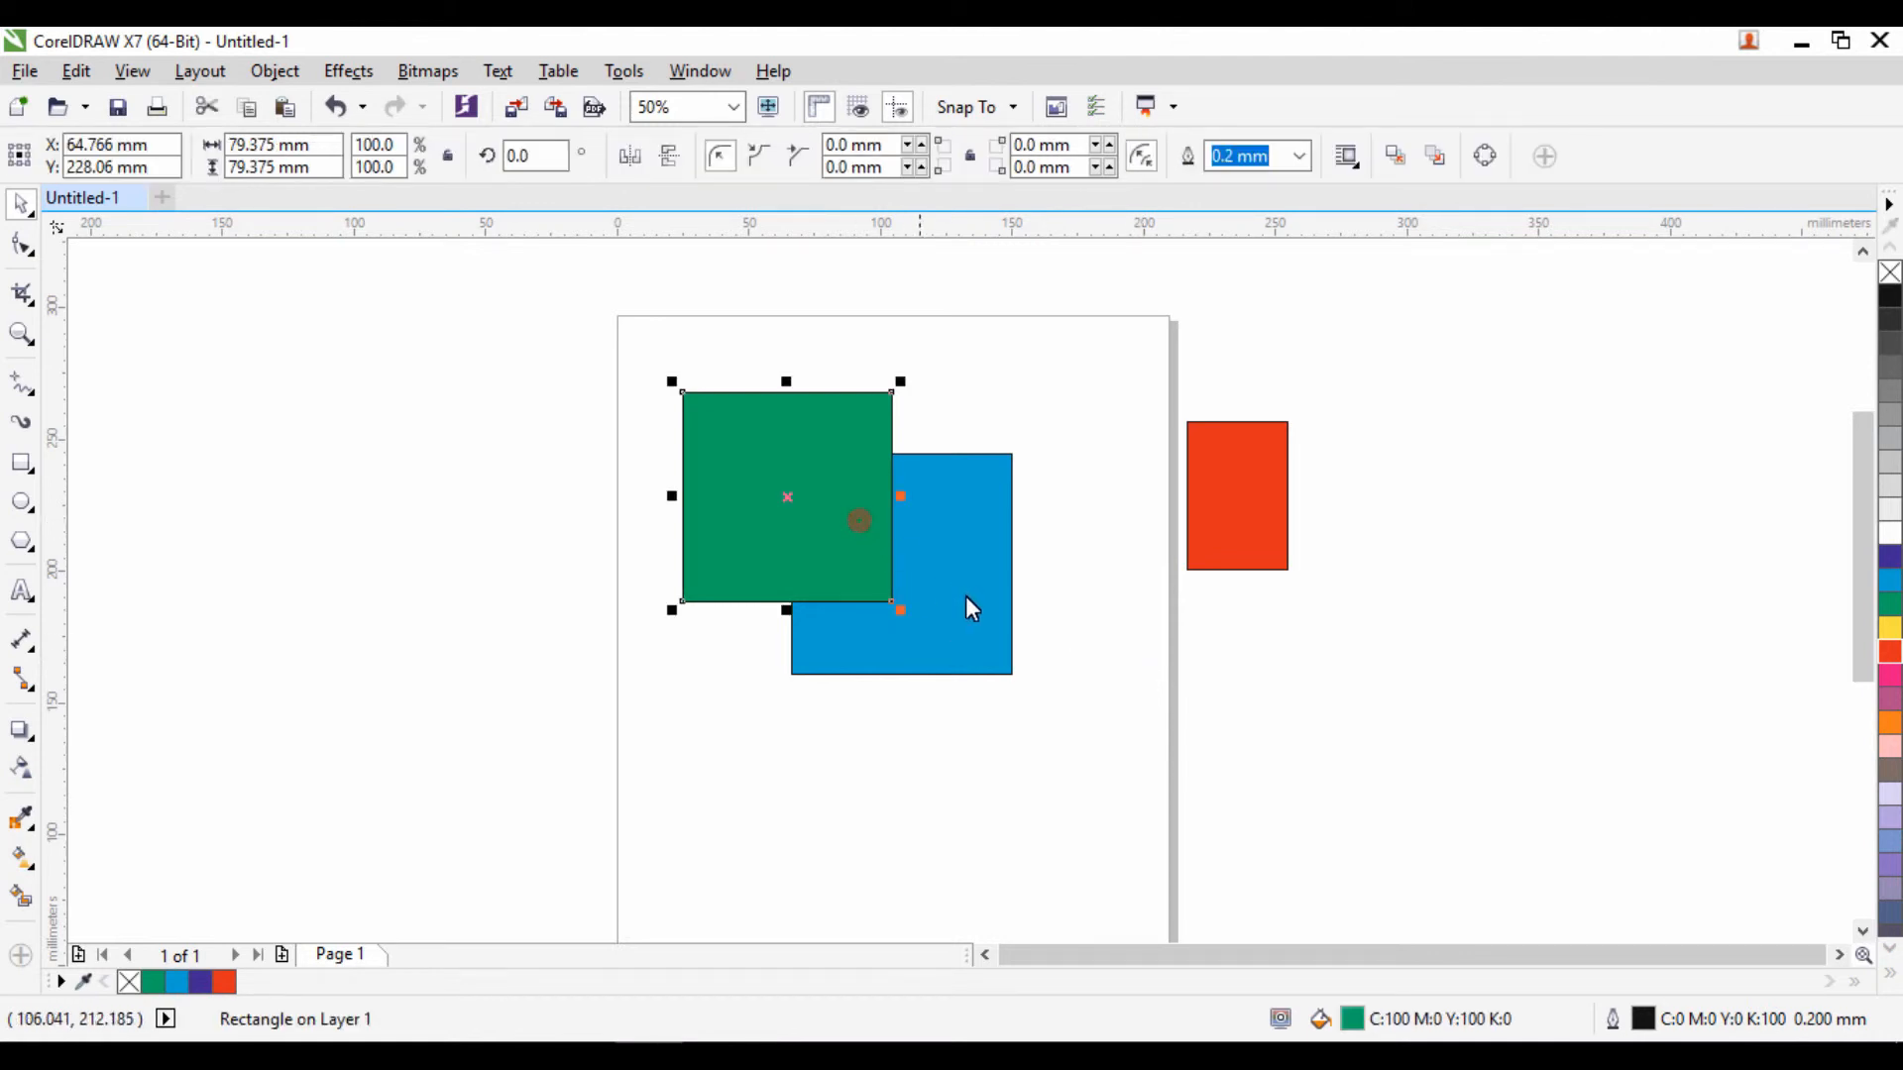
{"action": "left_click", "coordinate": [969, 588], "text": "shift"}
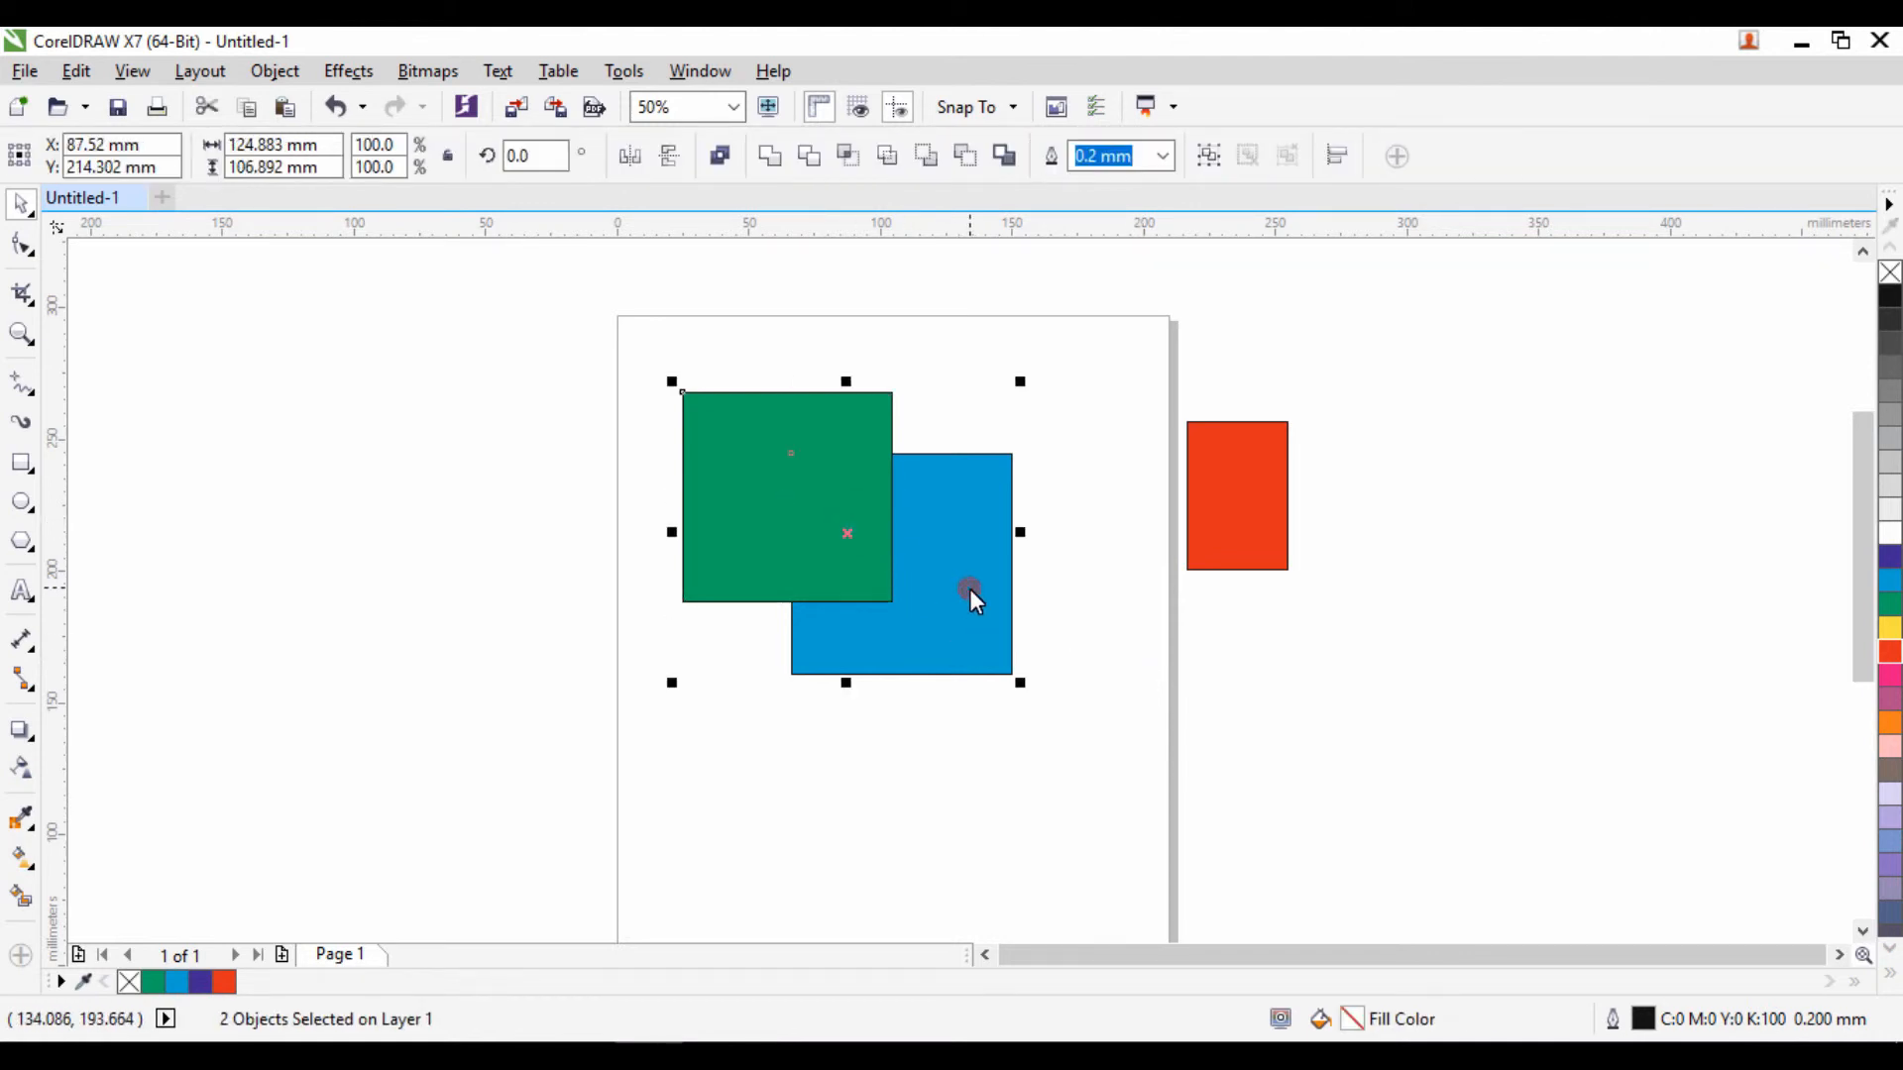
{"action": "left_click", "coordinate": [848, 156]}
{"action": "left_click", "coordinate": [1084, 538]}
{"action": "left_click", "coordinate": [849, 503]}
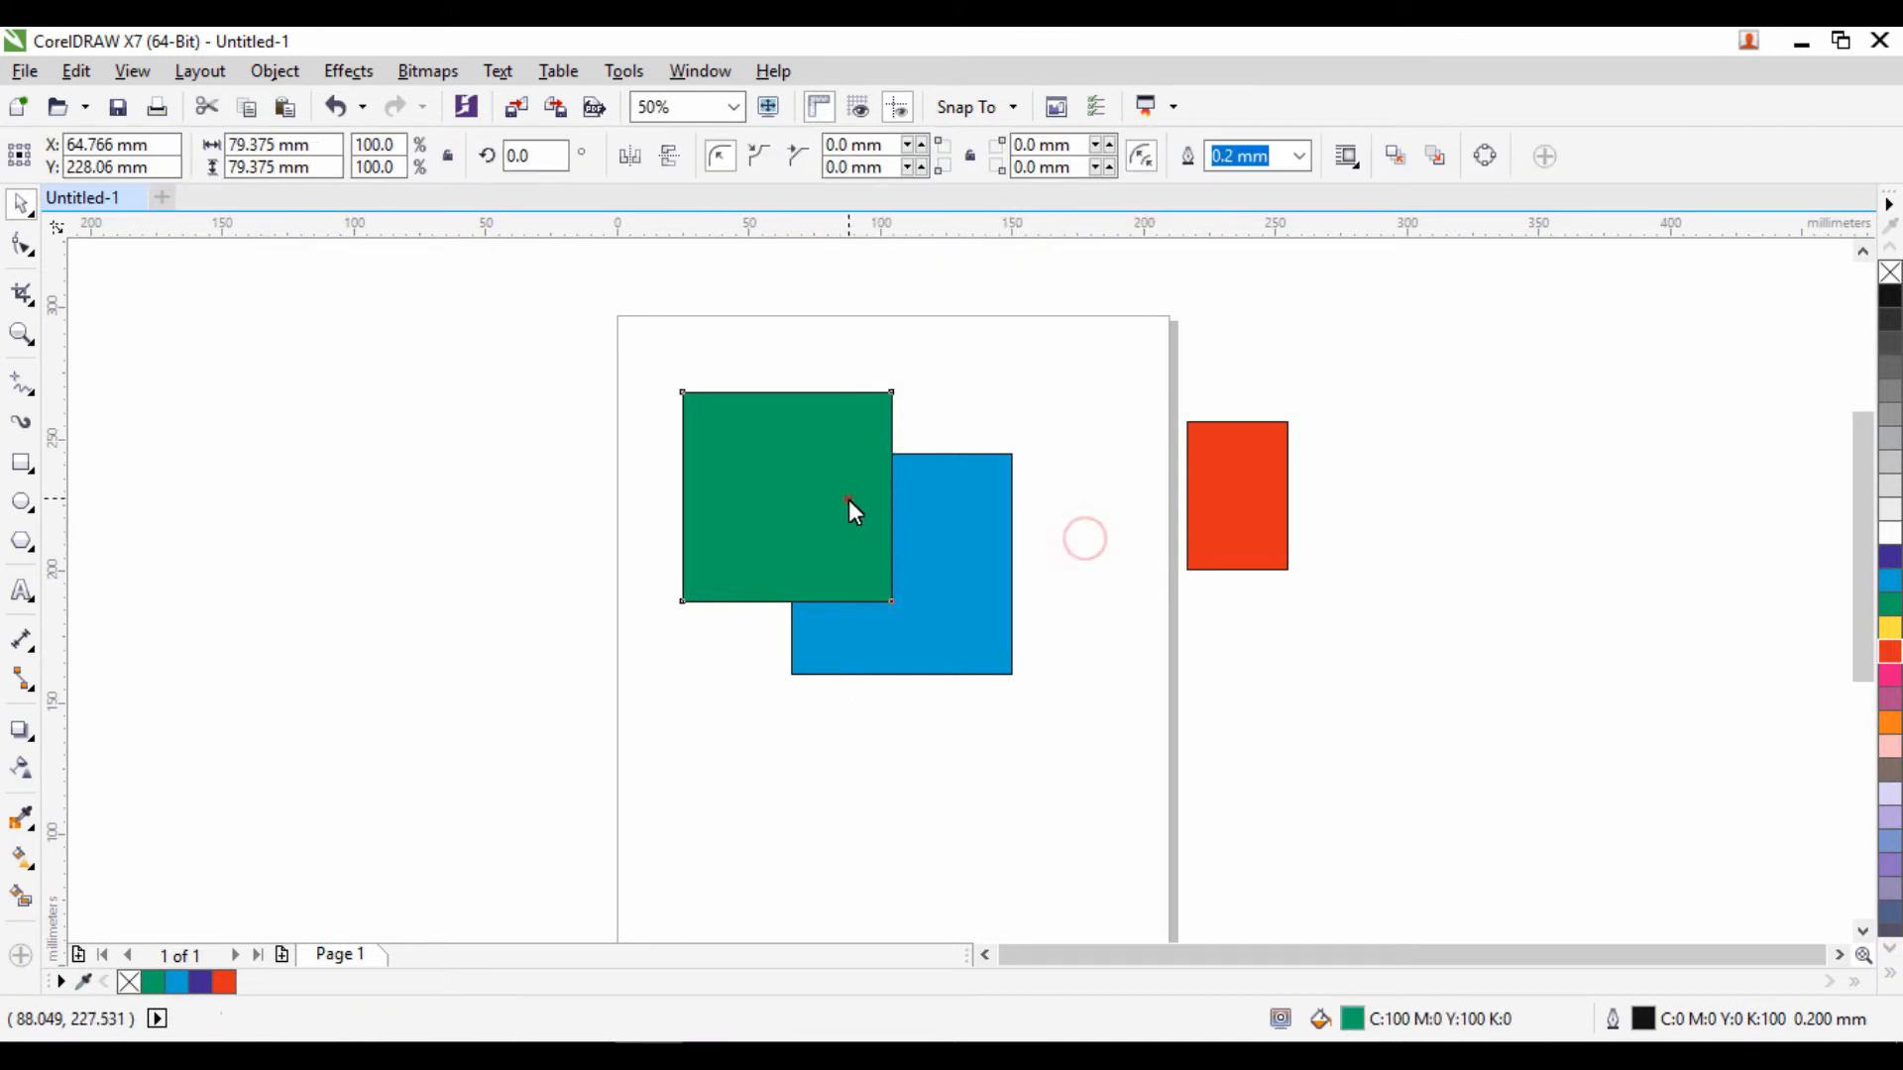
{"action": "key", "text": "ctrl+Page_Down"}
Move the cyan overlap piece off the page below the red rectangle and fill it yellow
{"action": "left_click", "coordinate": [821, 460]}
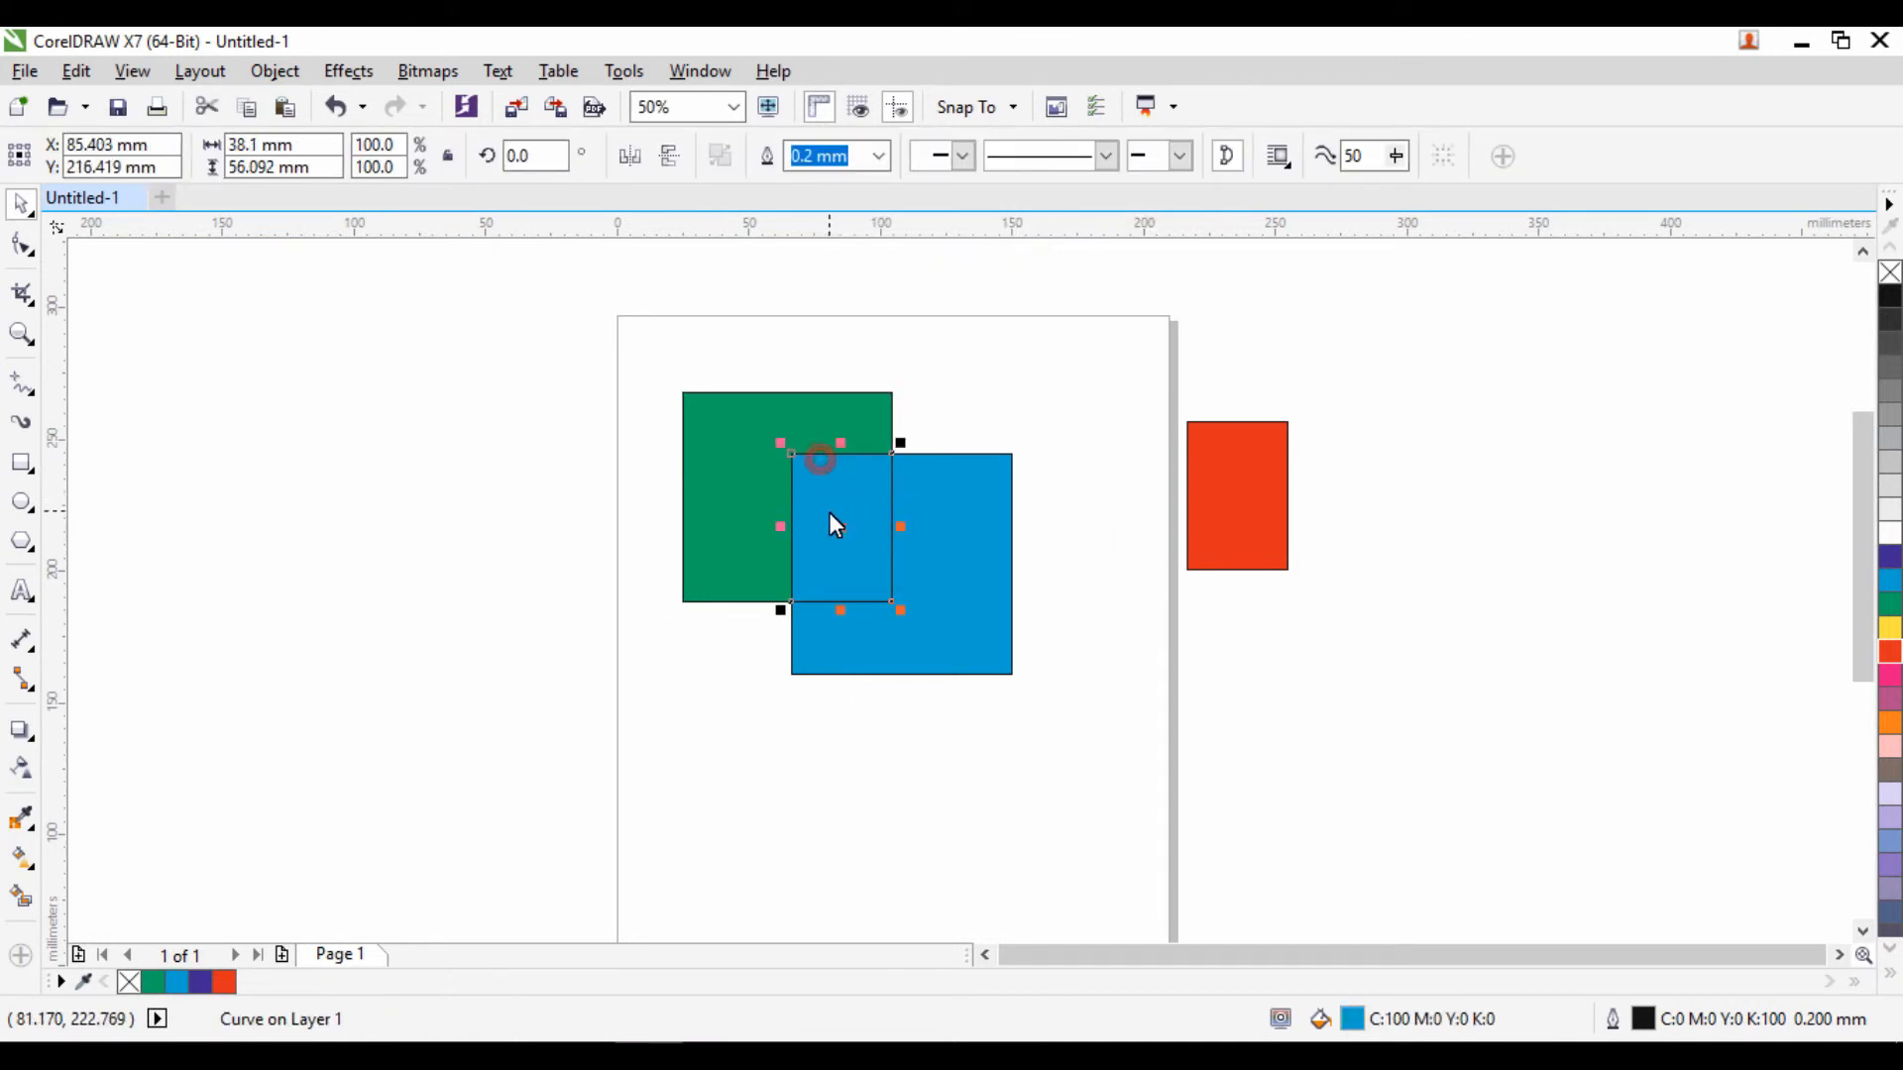
{"action": "left_click_drag", "start_coordinate": [830, 513], "coordinate": [1226, 676]}
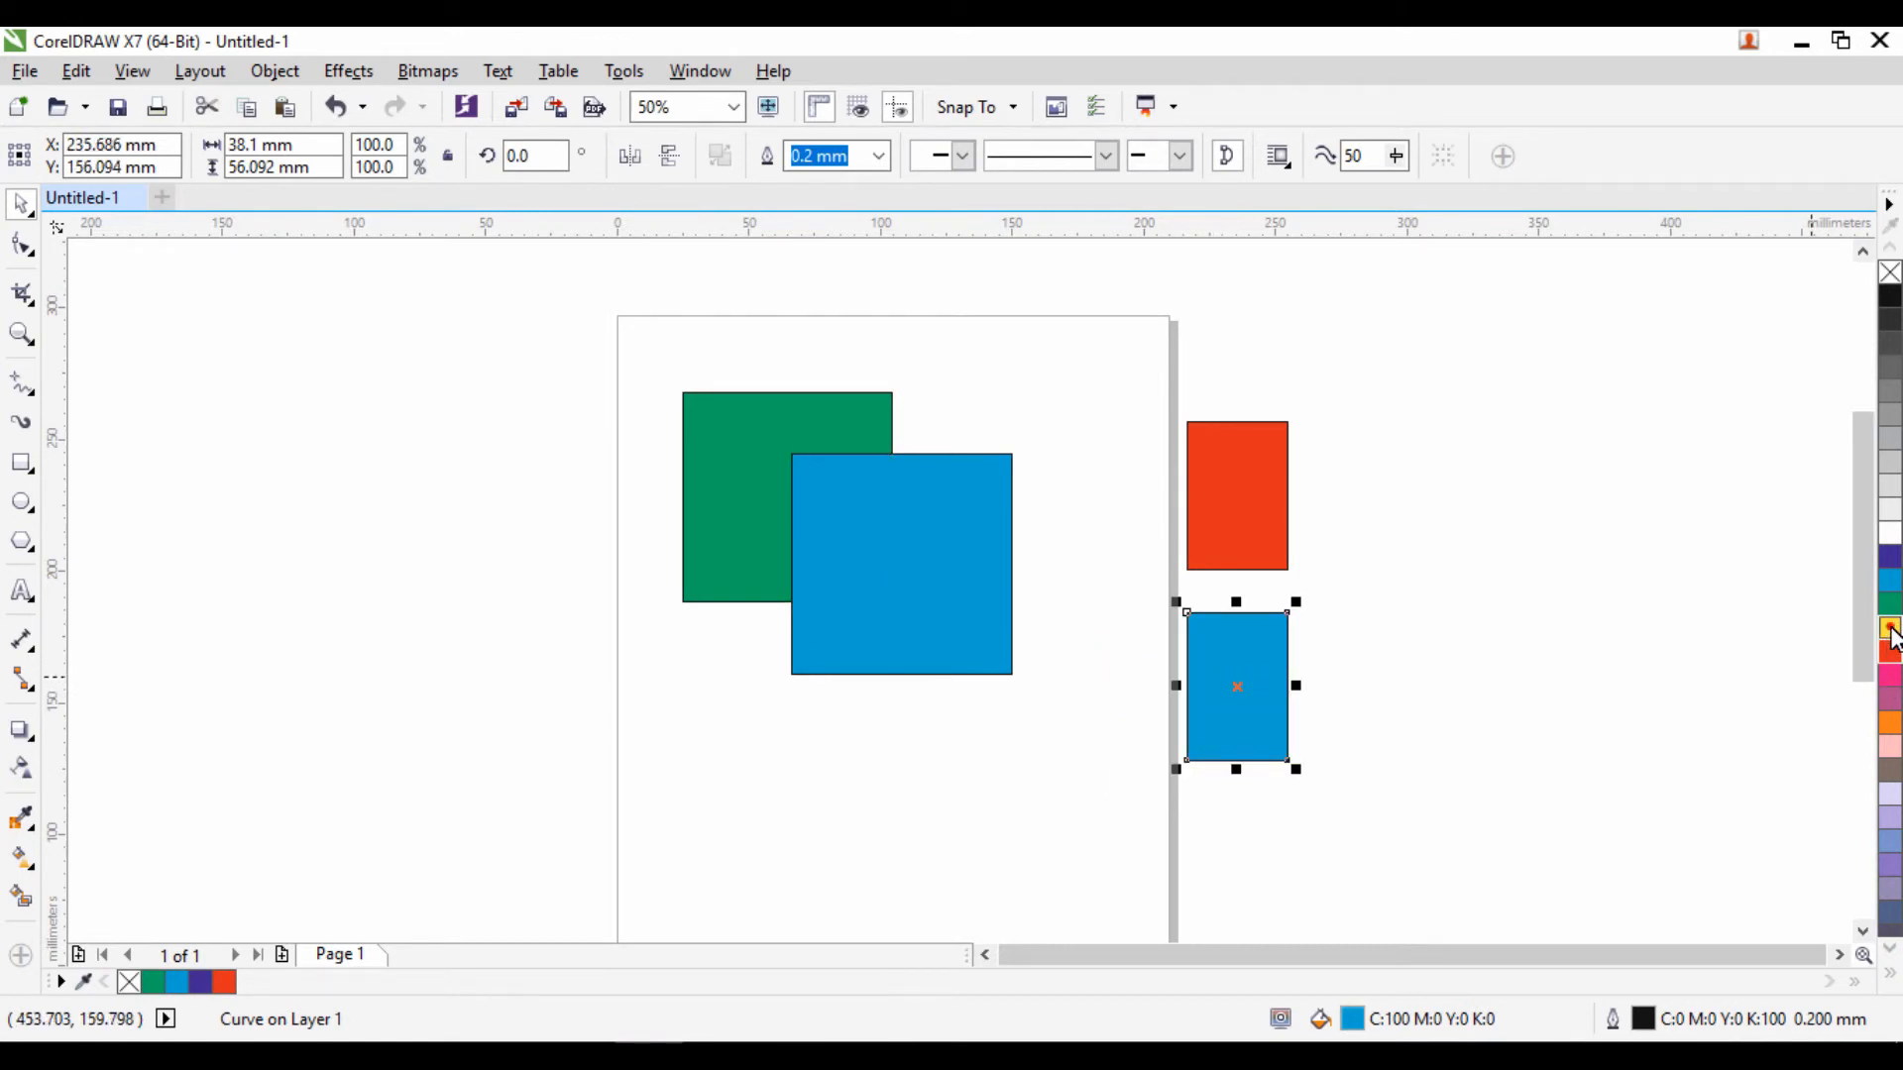
{"action": "left_click", "coordinate": [1890, 632]}
Remove the cyan square's fill and move the yellow rectangle onto its overlap with the green square
{"action": "left_click", "coordinate": [854, 540]}
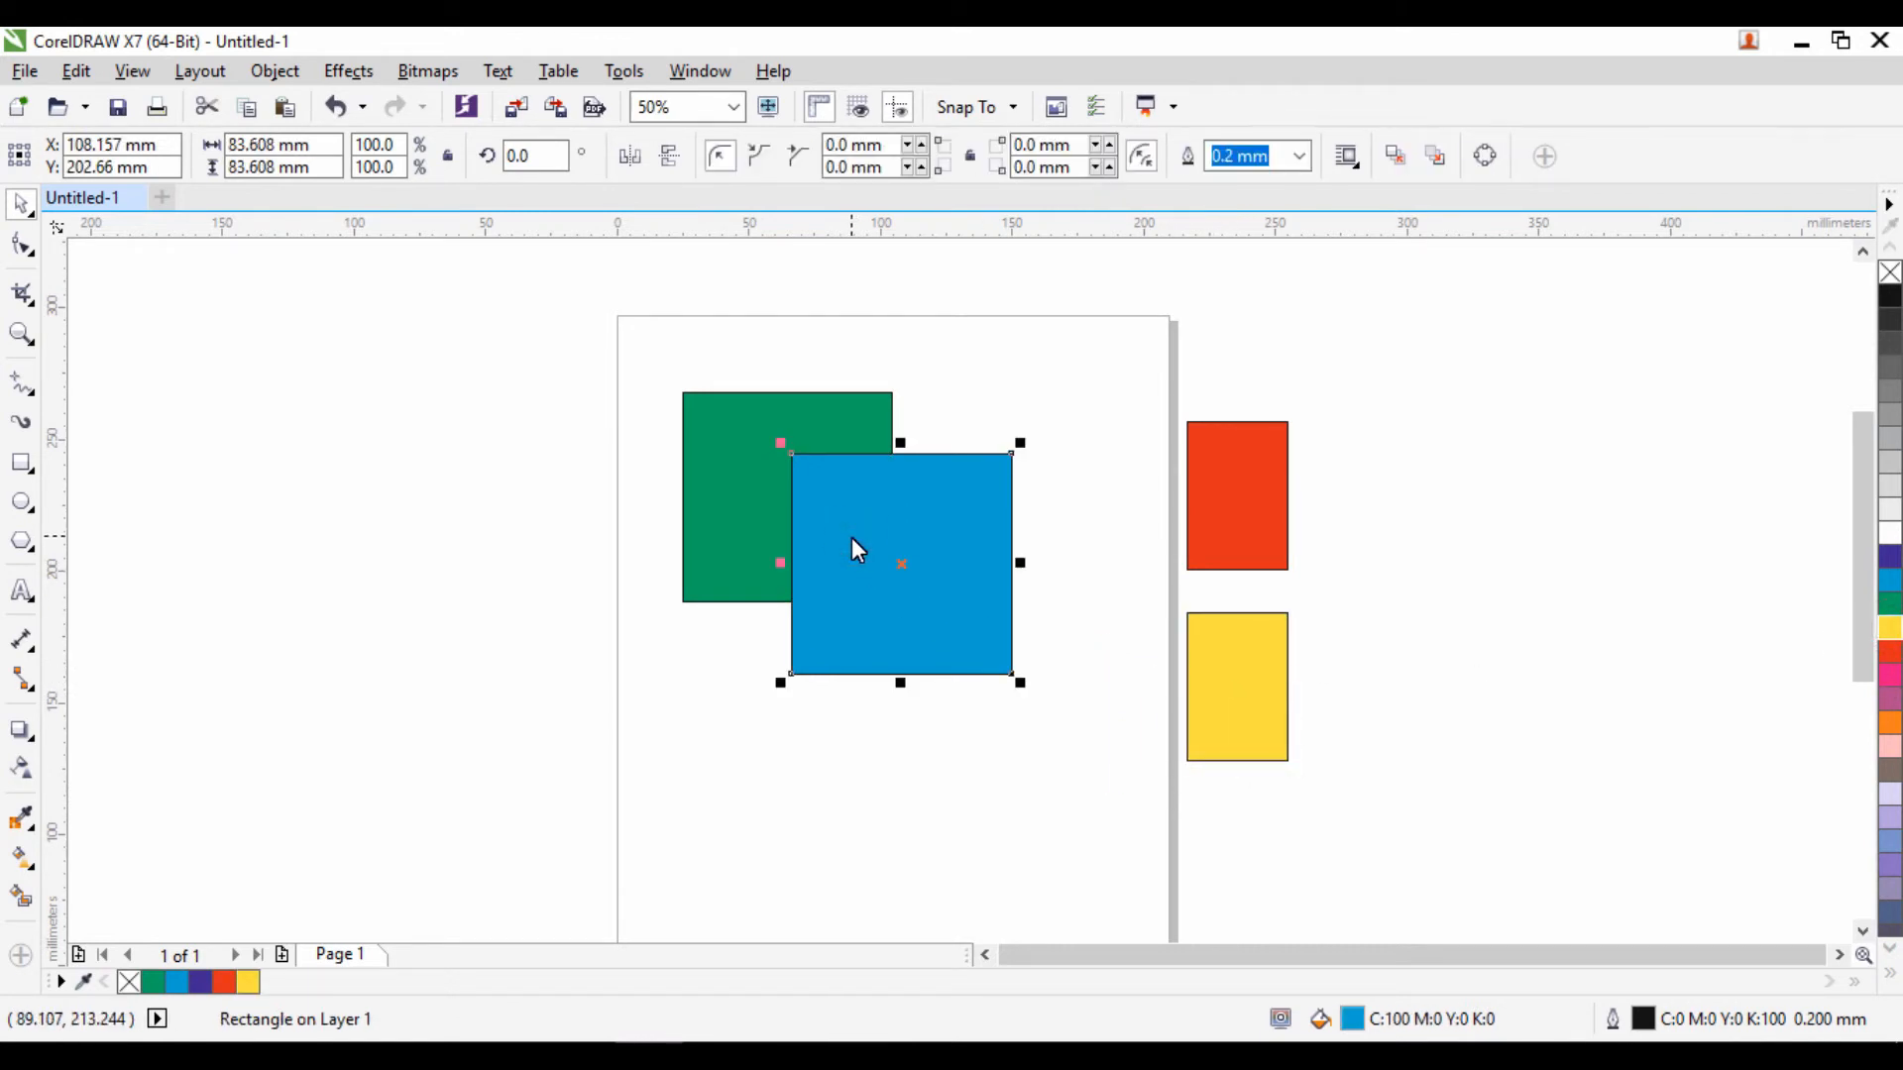
{"action": "left_click", "coordinate": [1889, 271]}
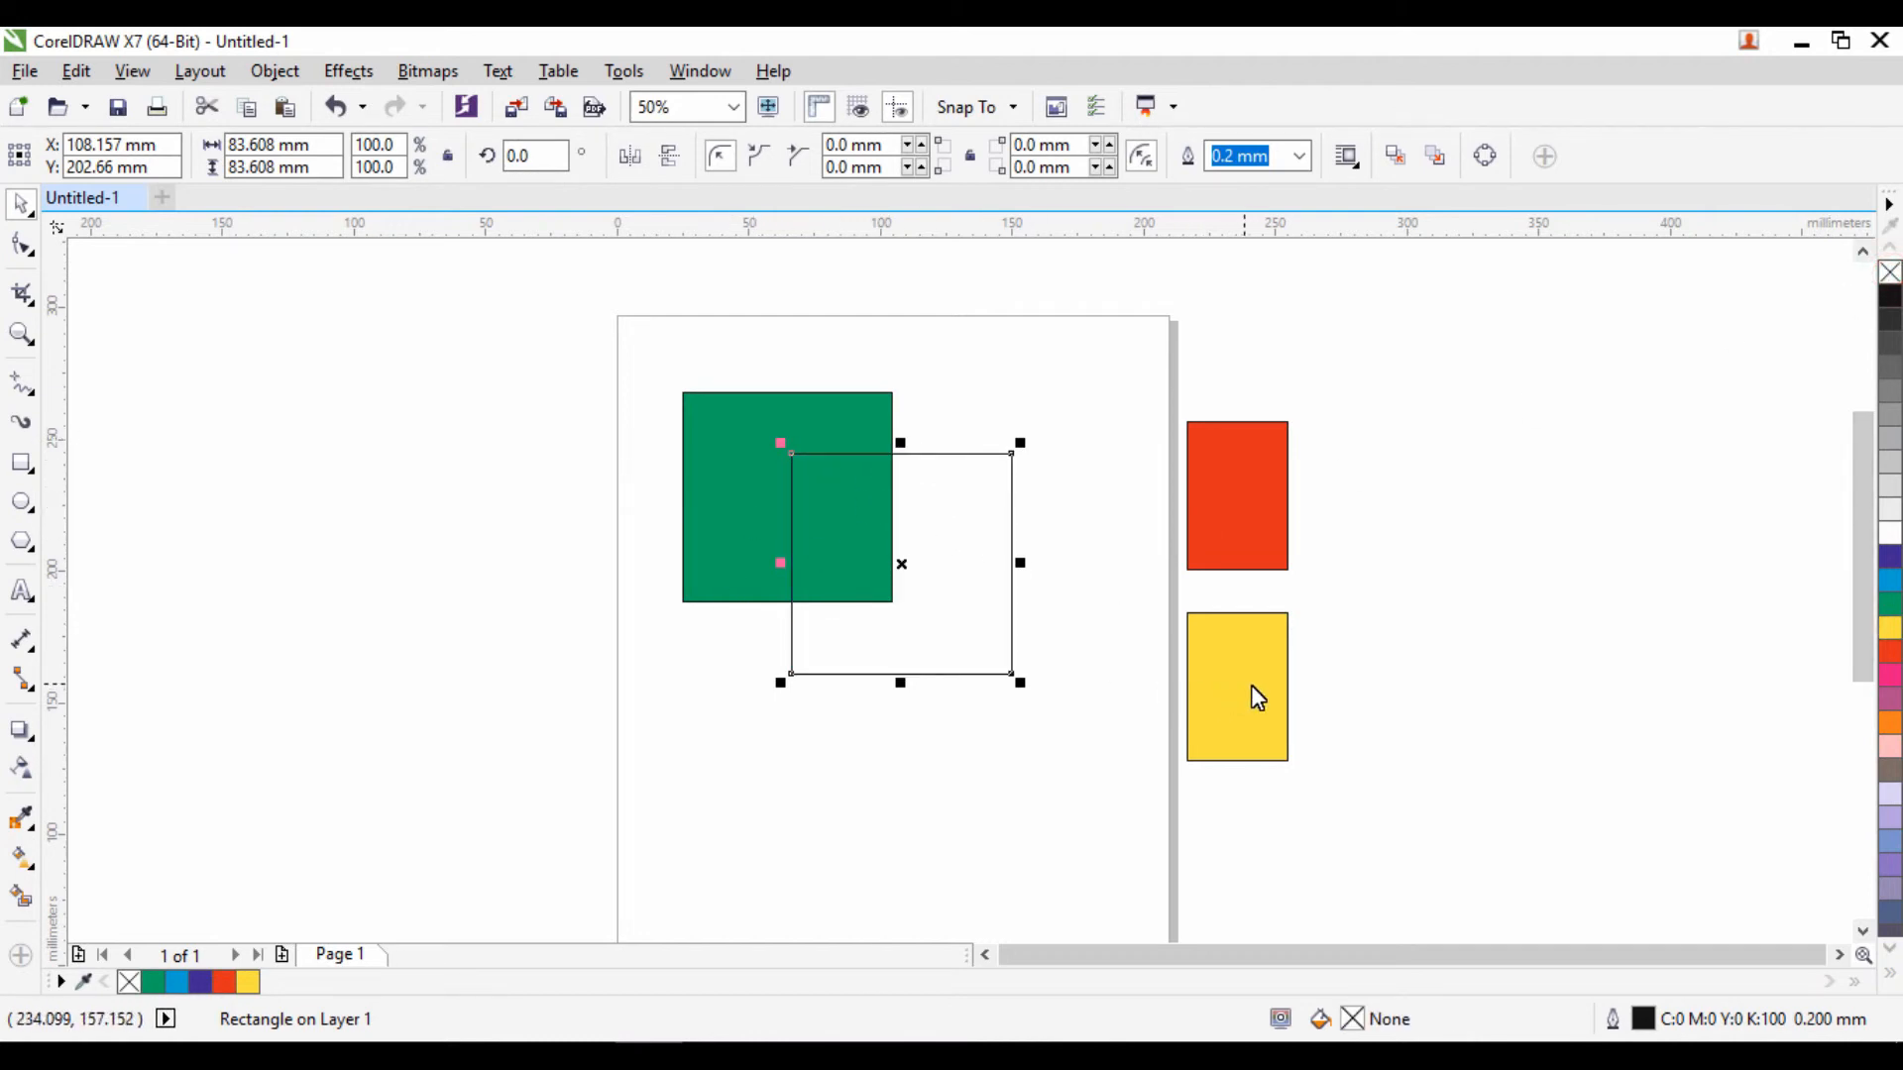
{"action": "mouse_move", "coordinate": [1250, 685]}
{"action": "left_mouse_down"}
{"action": "mouse_move", "coordinate": [950, 512]}
{"action": "mouse_move", "coordinate": [846, 544]}
{"action": "mouse_move", "coordinate": [854, 527]}
{"action": "left_mouse_up"}
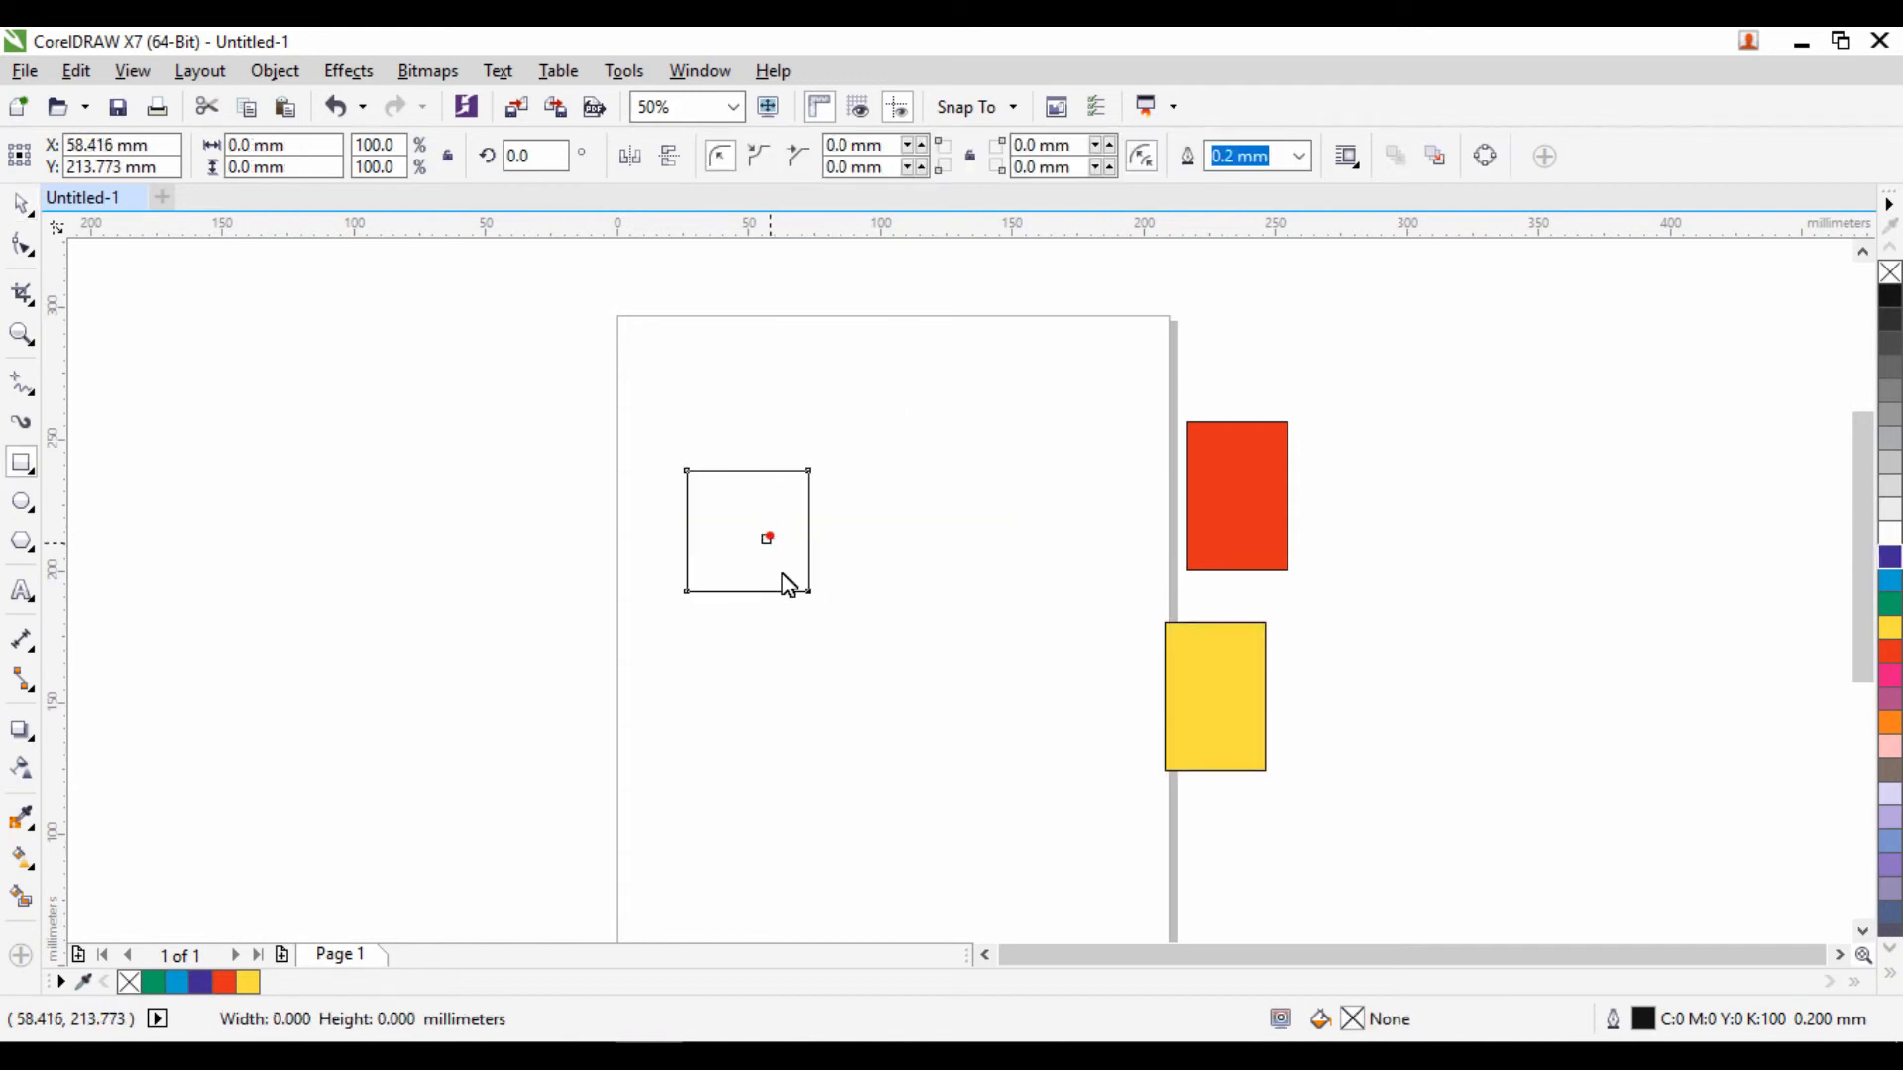
Draw three more squares of about 45, 56 and 70 mm overlapping the small unfilled square
{"action": "left_click_drag", "start_coordinate": [769, 535], "coordinate": [892, 658]}
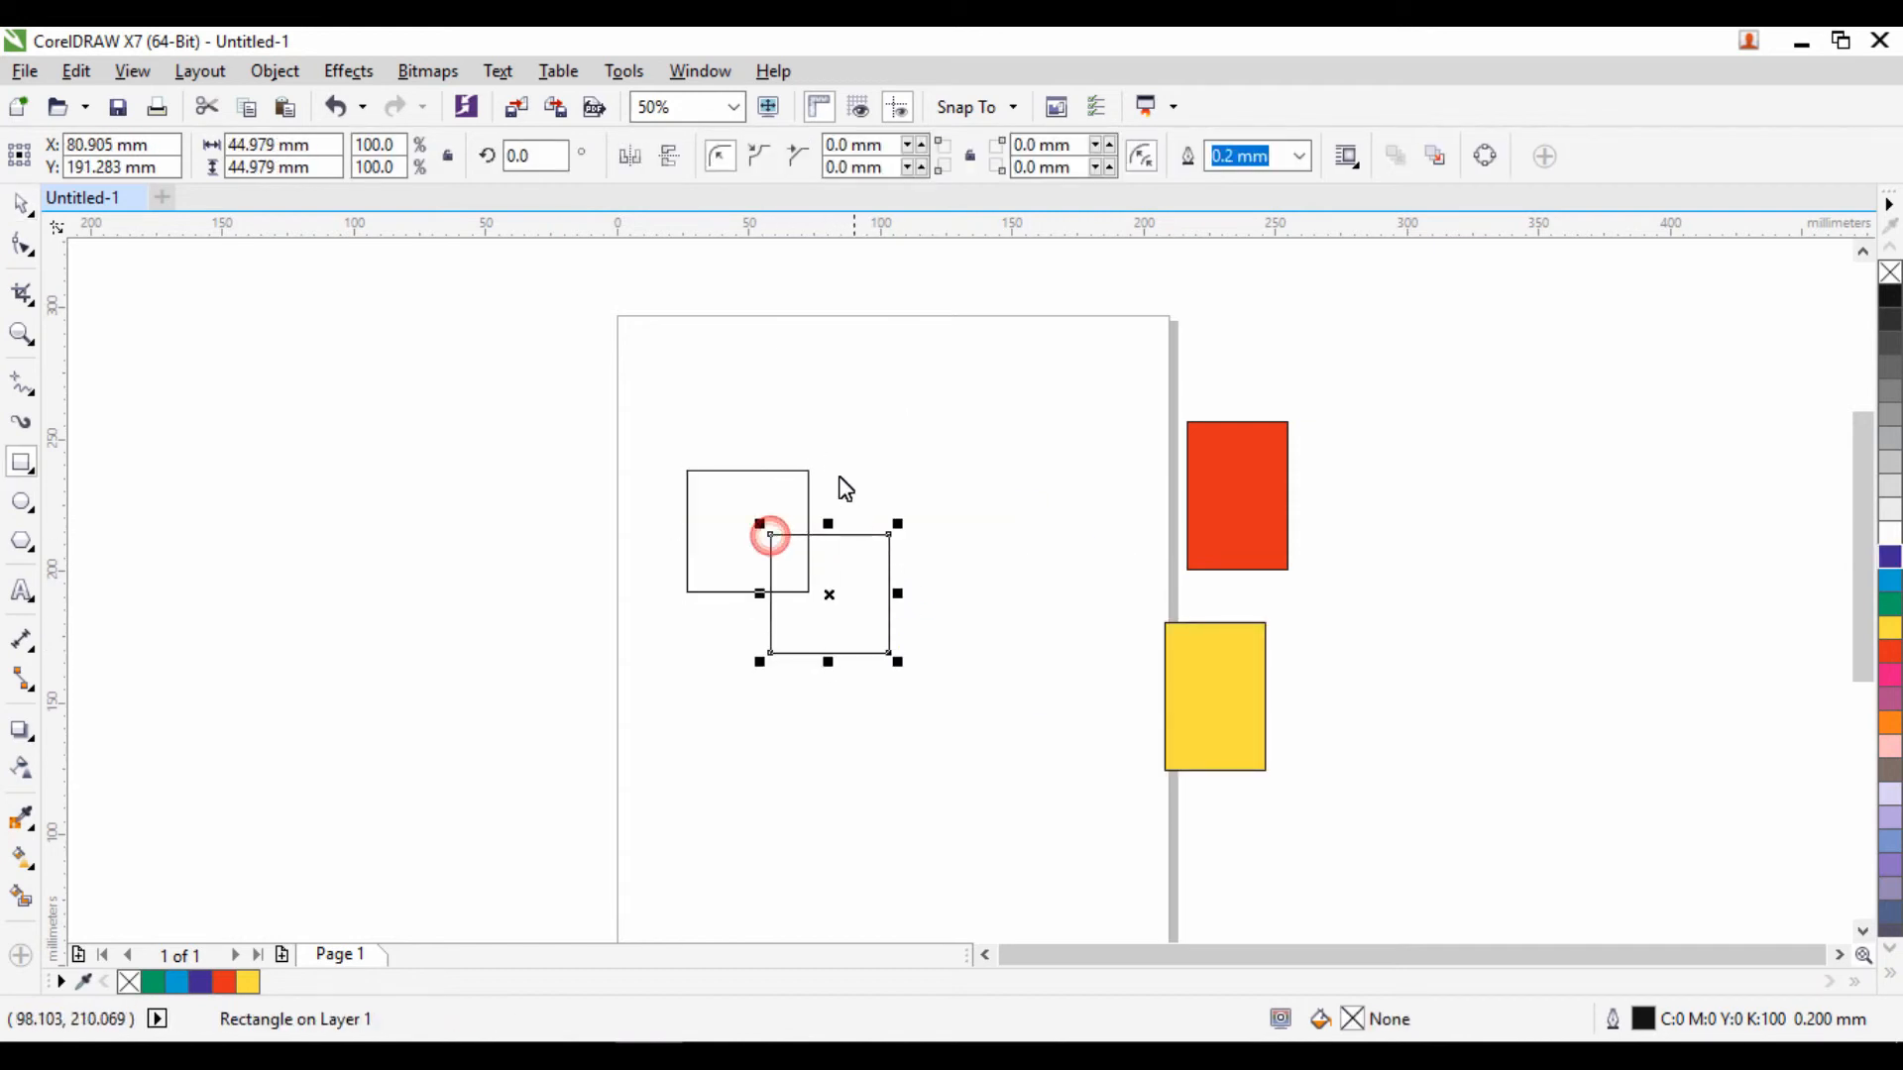
{"action": "left_click_drag", "start_coordinate": [833, 446], "coordinate": [954, 595]}
{"action": "left_click_drag", "start_coordinate": [705, 387], "coordinate": [888, 572]}
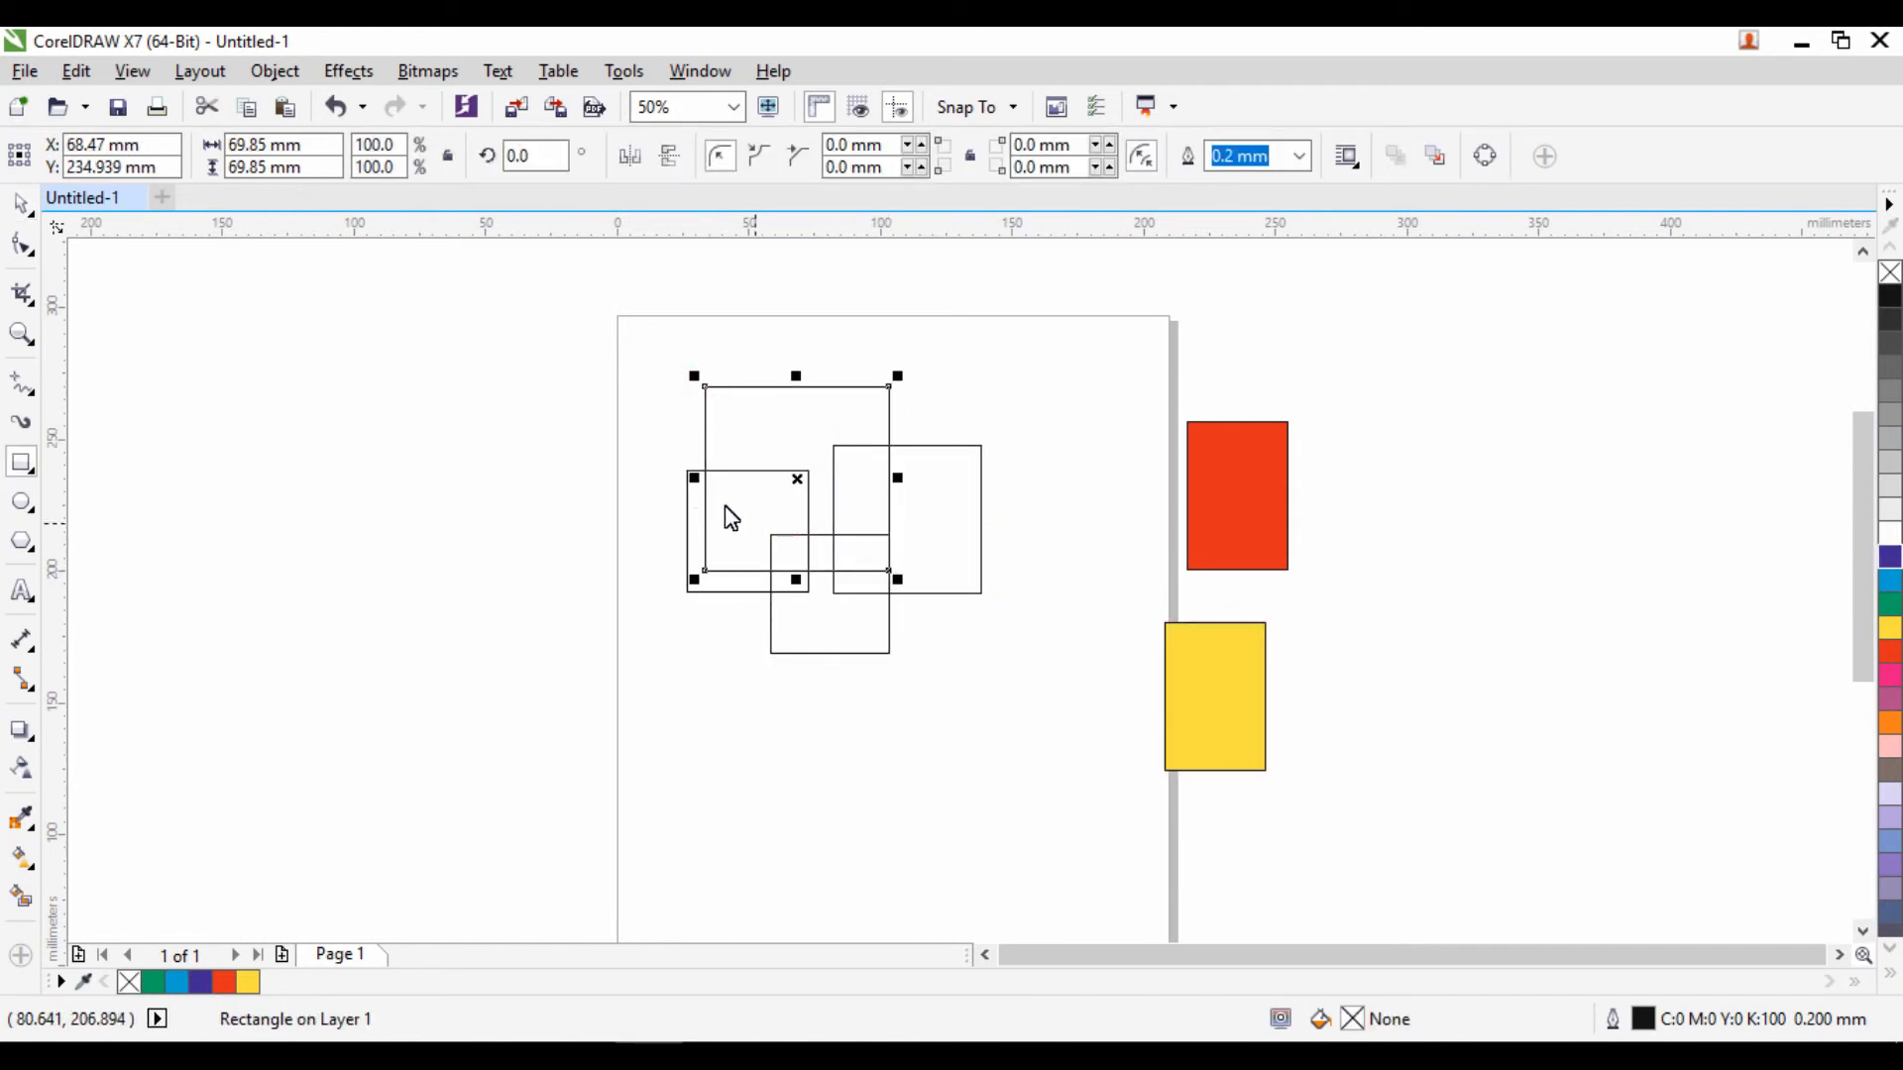
Select all four overlapping squares, fill them green and clear the selection
{"action": "key", "text": "space"}
{"action": "left_click", "coordinate": [598, 374]}
{"action": "left_click_drag", "start_coordinate": [596, 325], "coordinate": [1053, 701]}
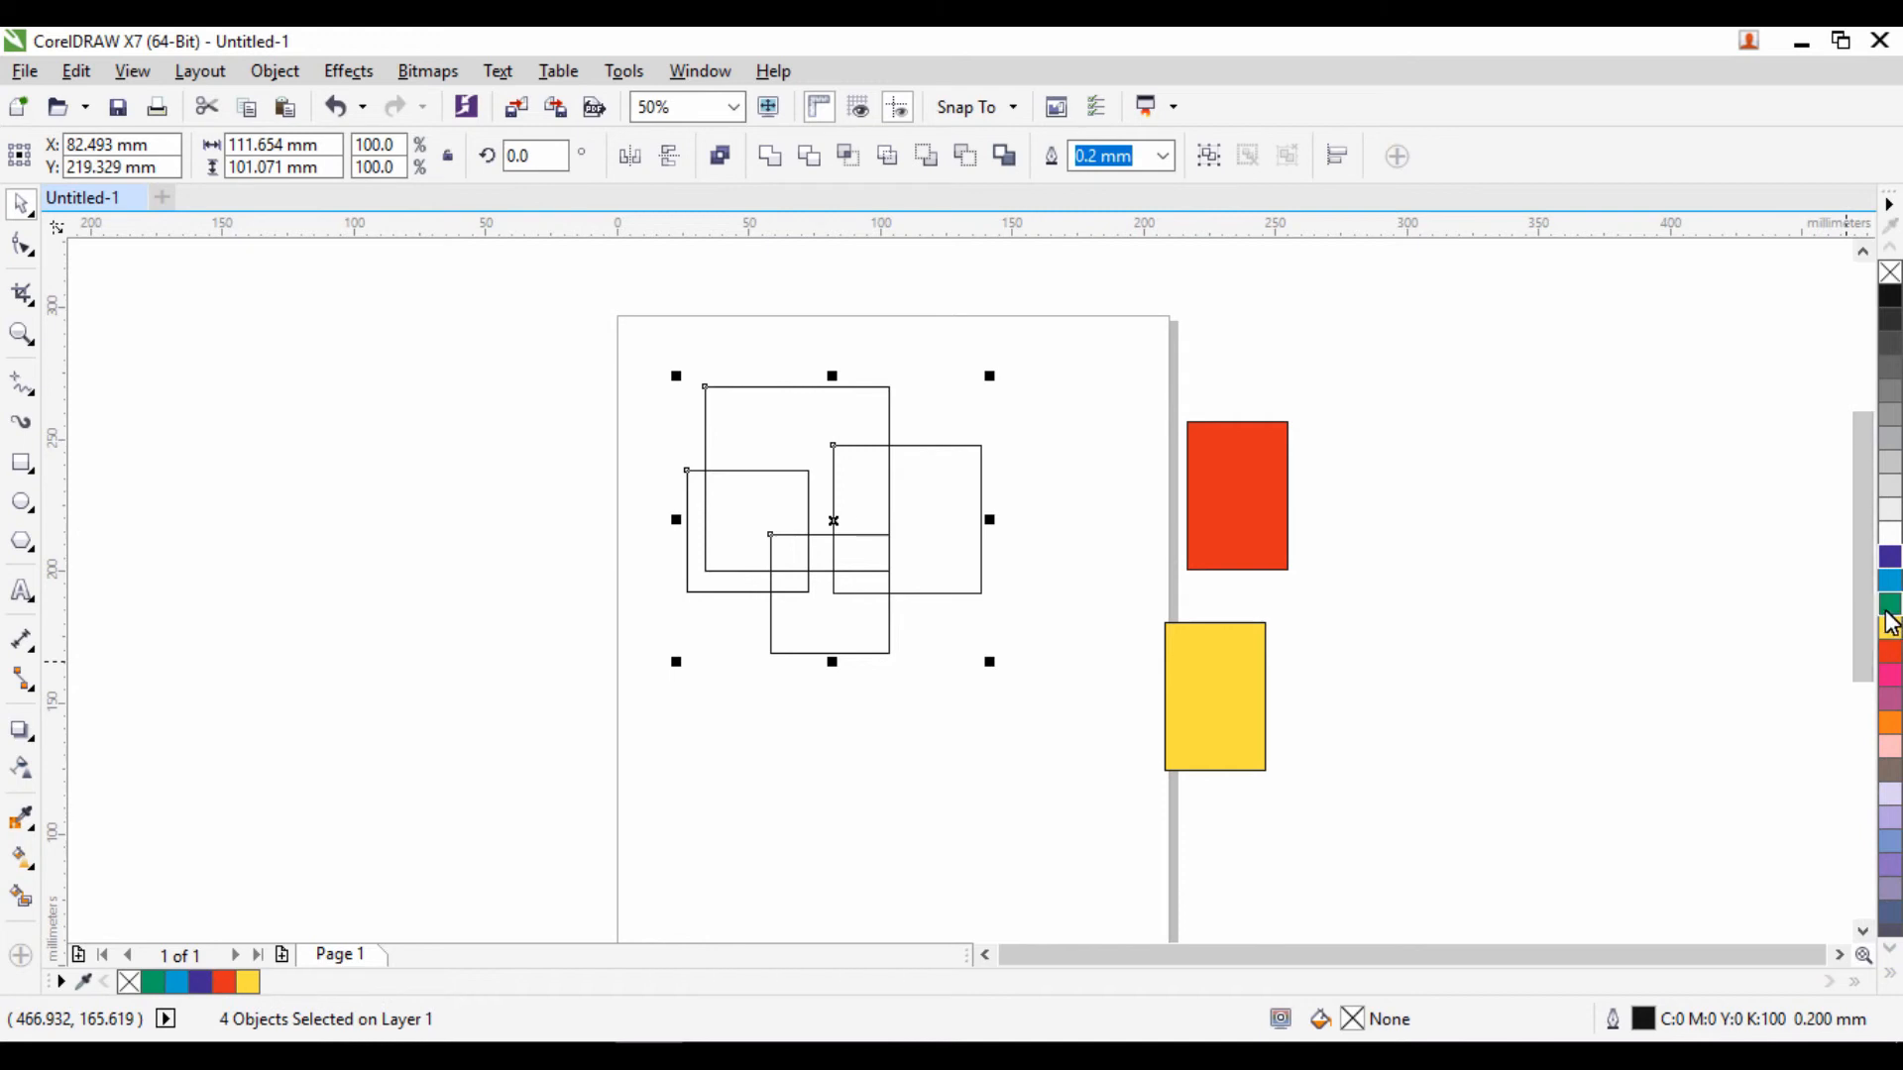
{"action": "left_click", "coordinate": [1889, 605]}
{"action": "left_click", "coordinate": [969, 652]}
Move individual green squares away from the group and undo each move to restore the arrangement
{"action": "left_click_drag", "start_coordinate": [782, 531], "coordinate": [857, 457]}
{"action": "key", "text": "ctrl+z"}
{"action": "left_click_drag", "start_coordinate": [936, 551], "coordinate": [980, 503]}
{"action": "left_click_drag", "start_coordinate": [843, 627], "coordinate": [887, 728]}
{"action": "key", "text": "ctrl+z"}
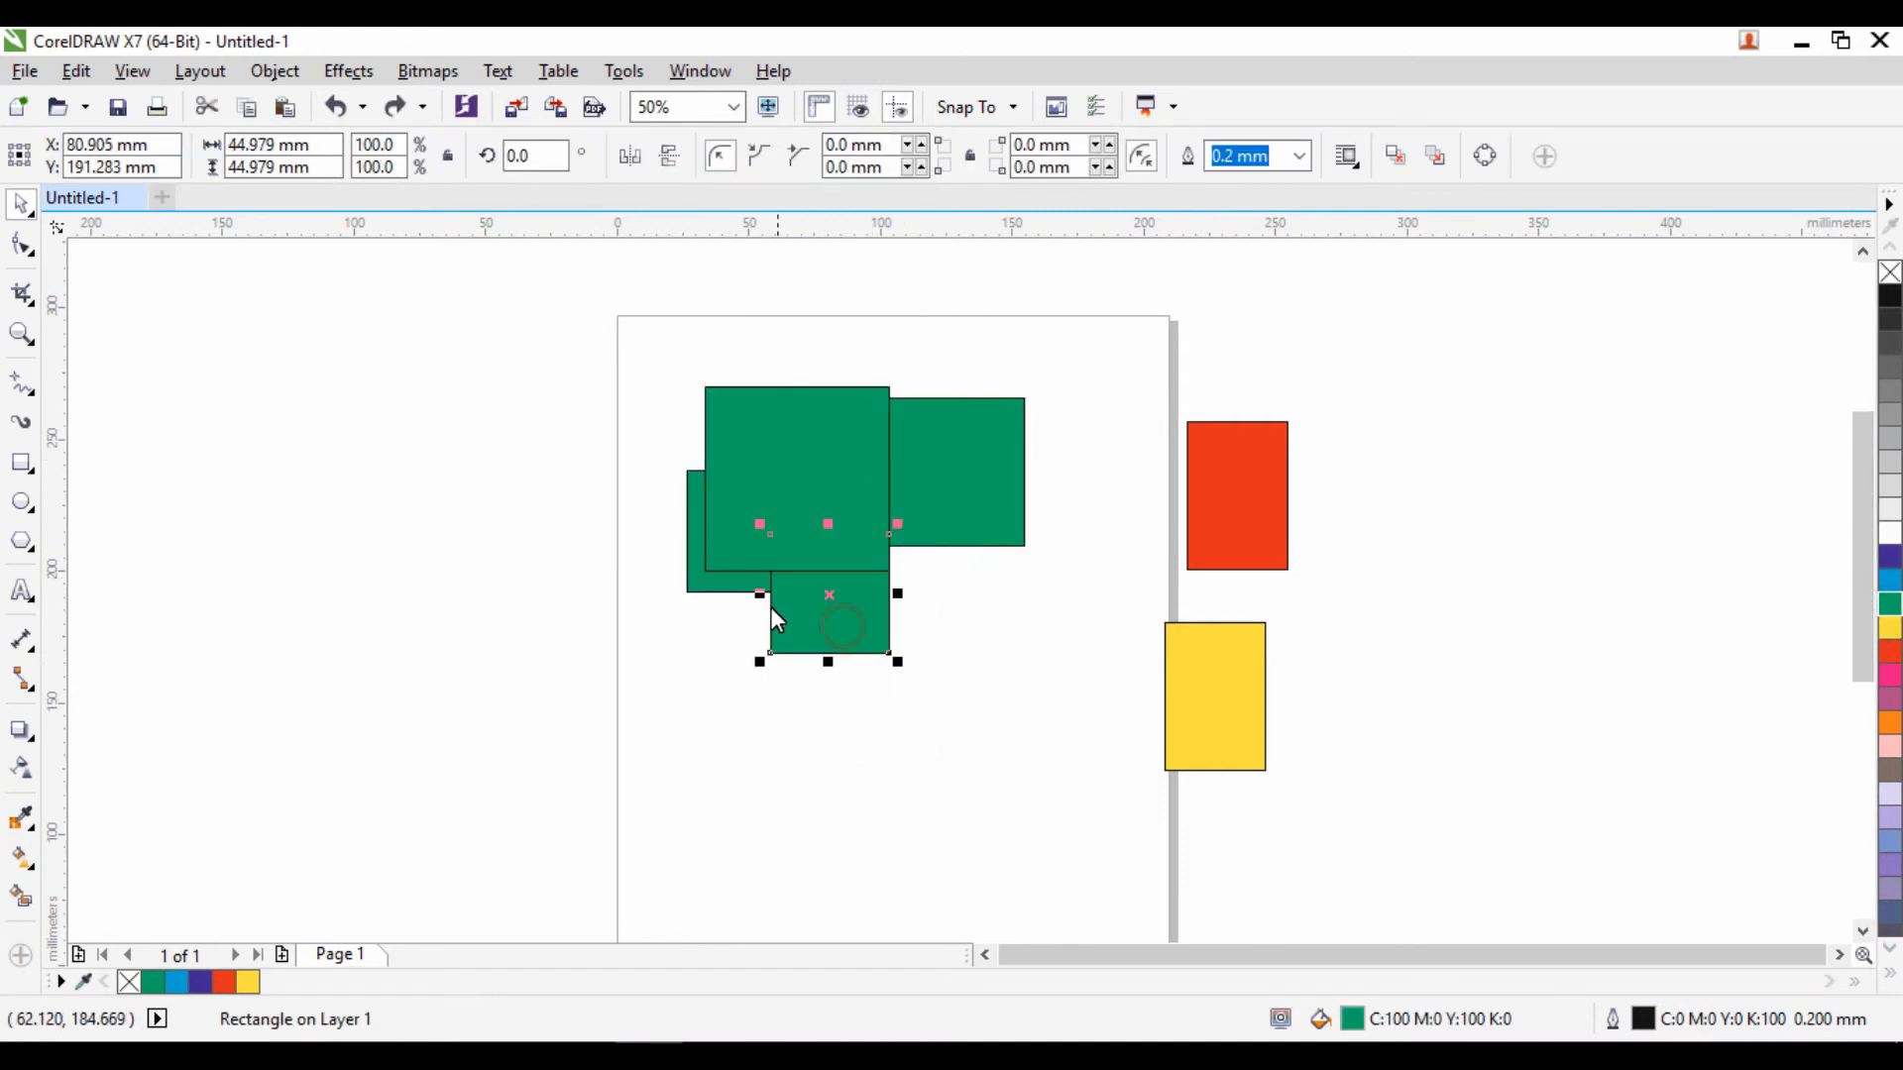
{"action": "left_click_drag", "start_coordinate": [739, 592], "coordinate": [631, 644]}
{"action": "key", "text": "ctrl+z"}
{"action": "key", "text": "ctrl+z"}
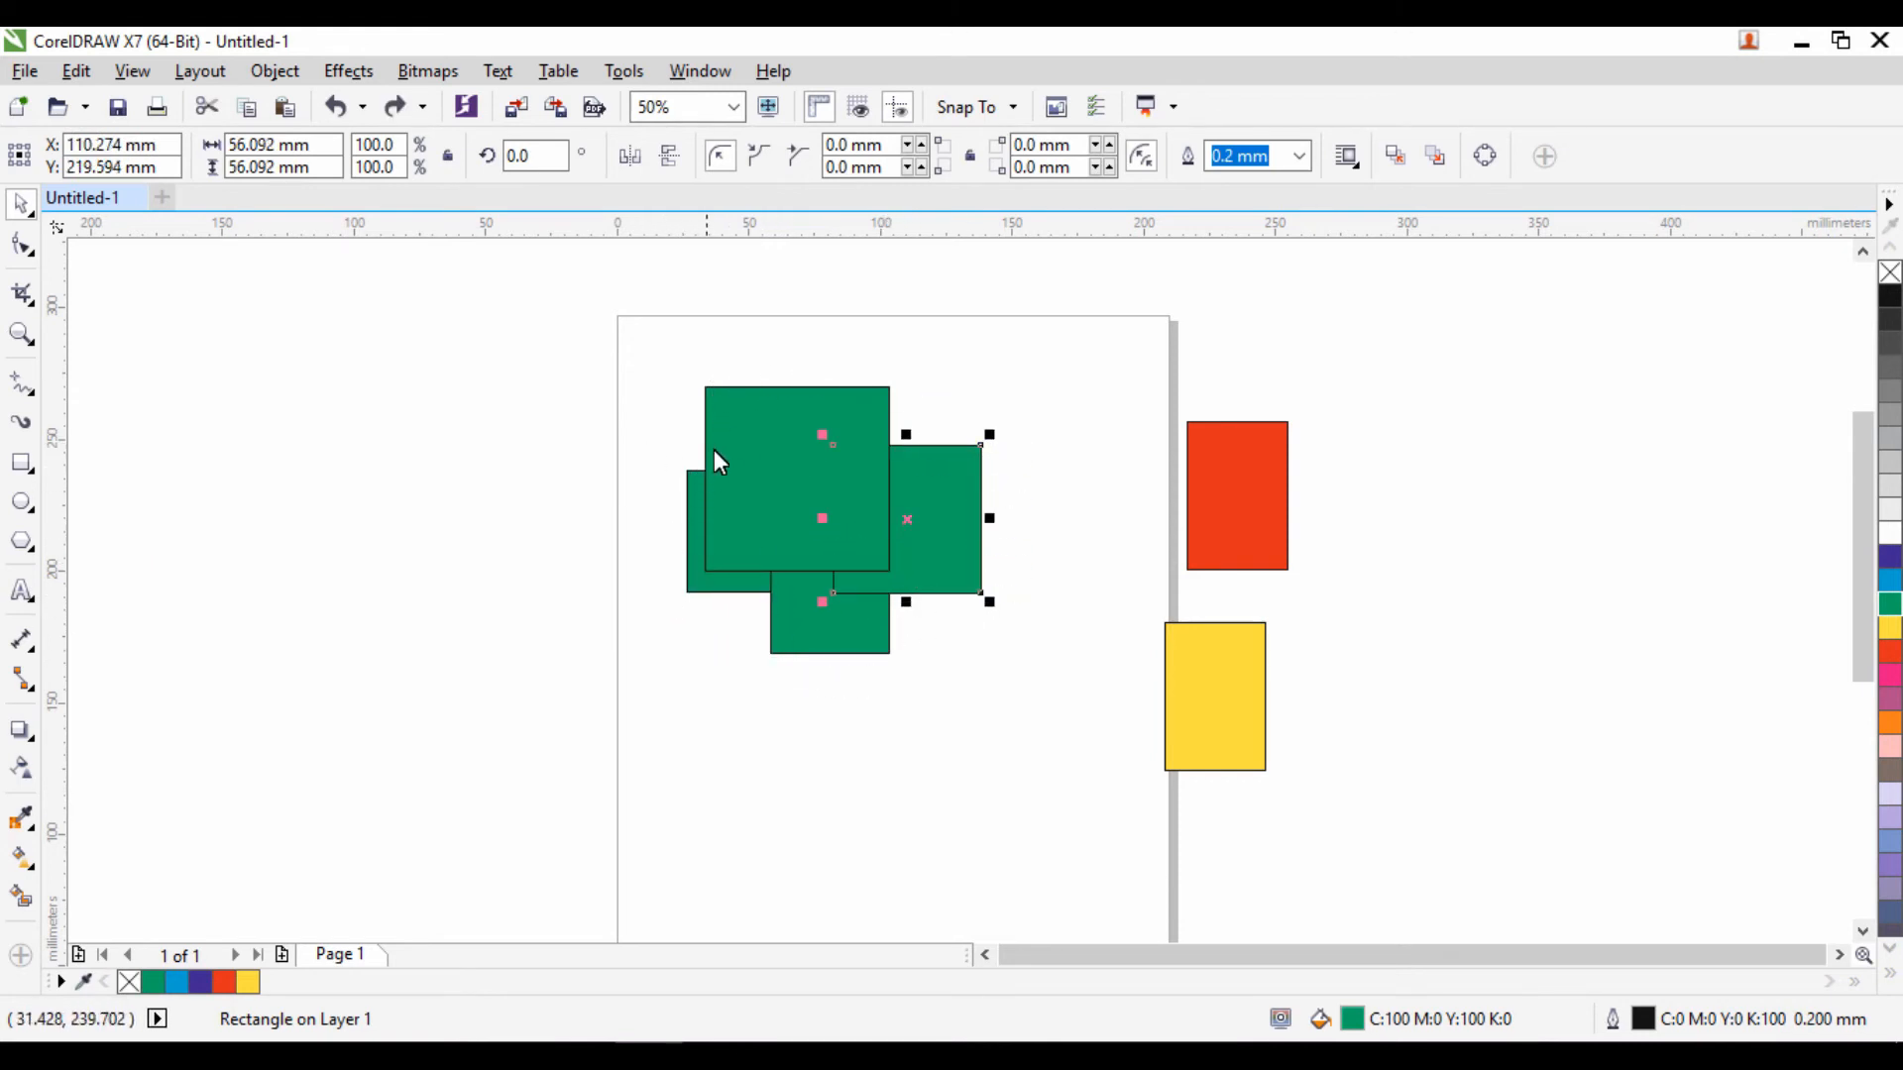
Create a boundary around the four green squares and move the resulting outline off the page to the left
{"action": "left_click", "coordinate": [696, 314]}
{"action": "left_click_drag", "start_coordinate": [642, 342], "coordinate": [1036, 728]}
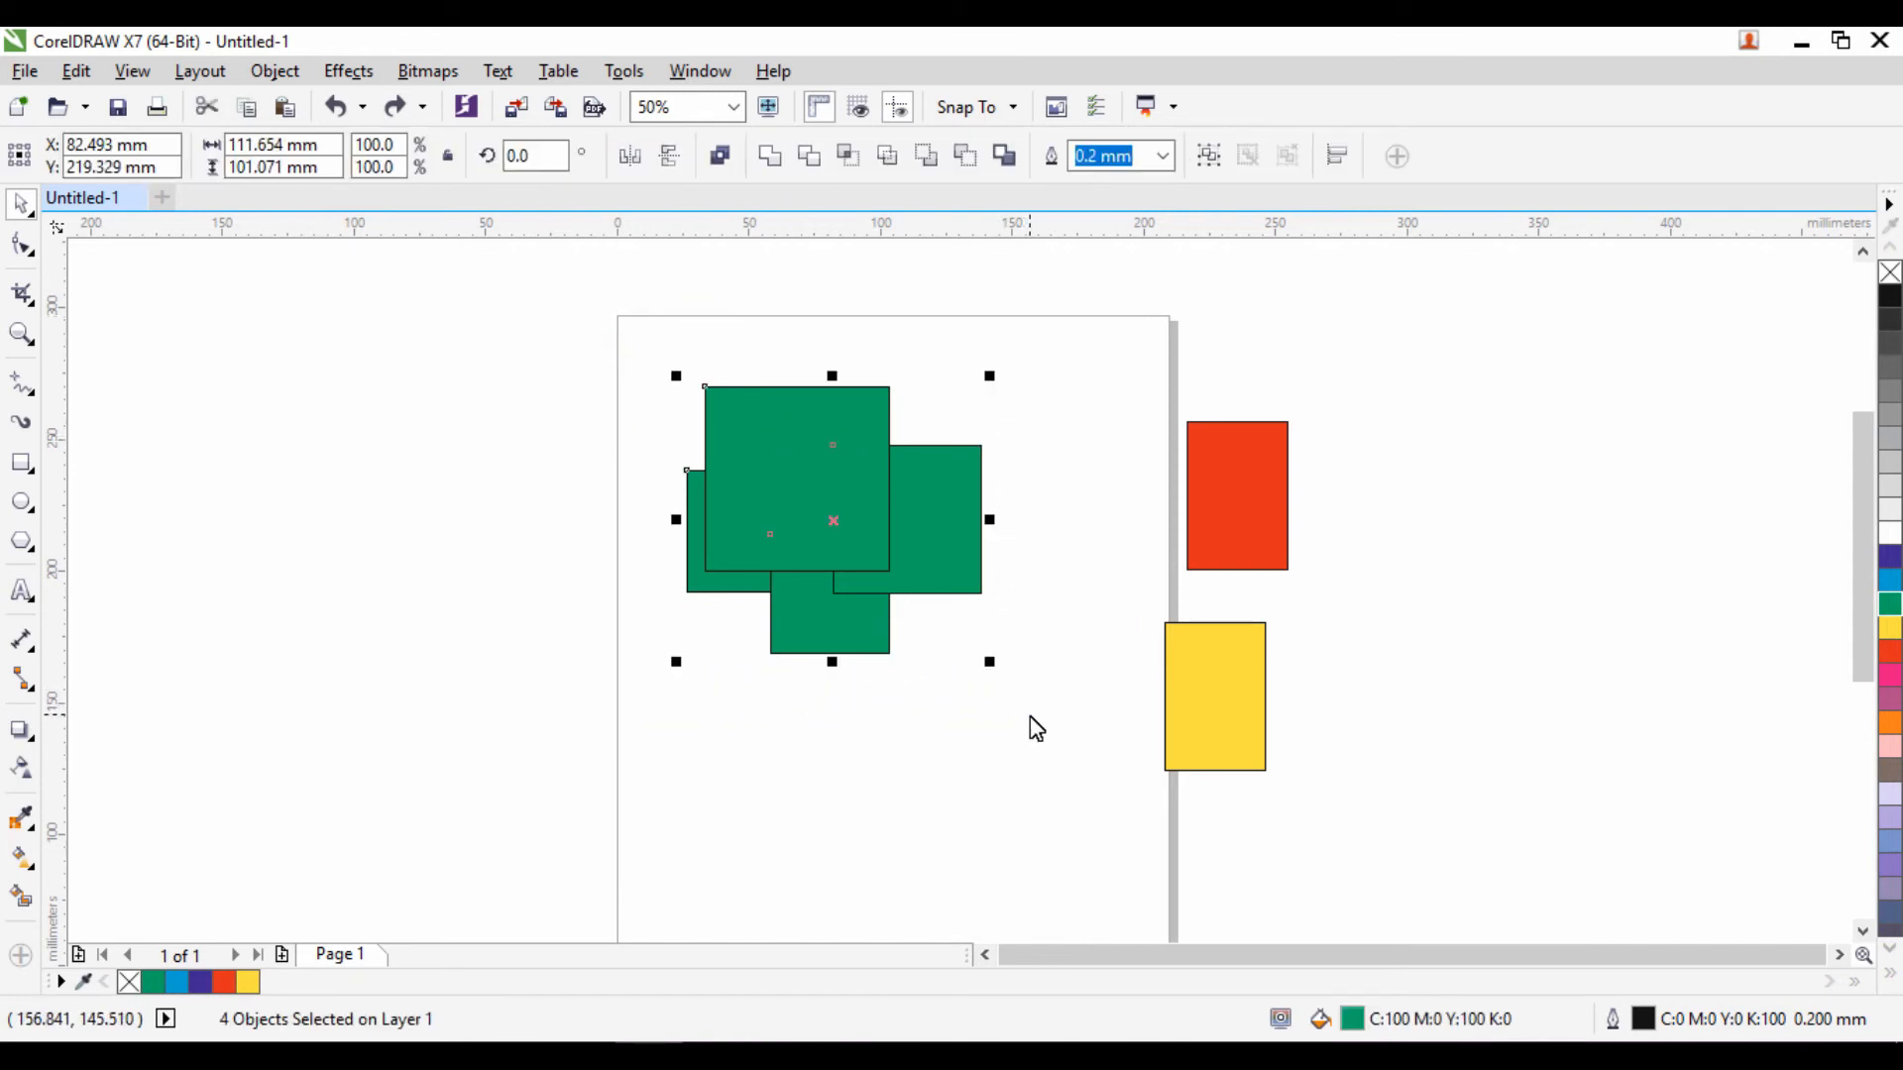
{"action": "left_click", "coordinate": [1002, 157]}
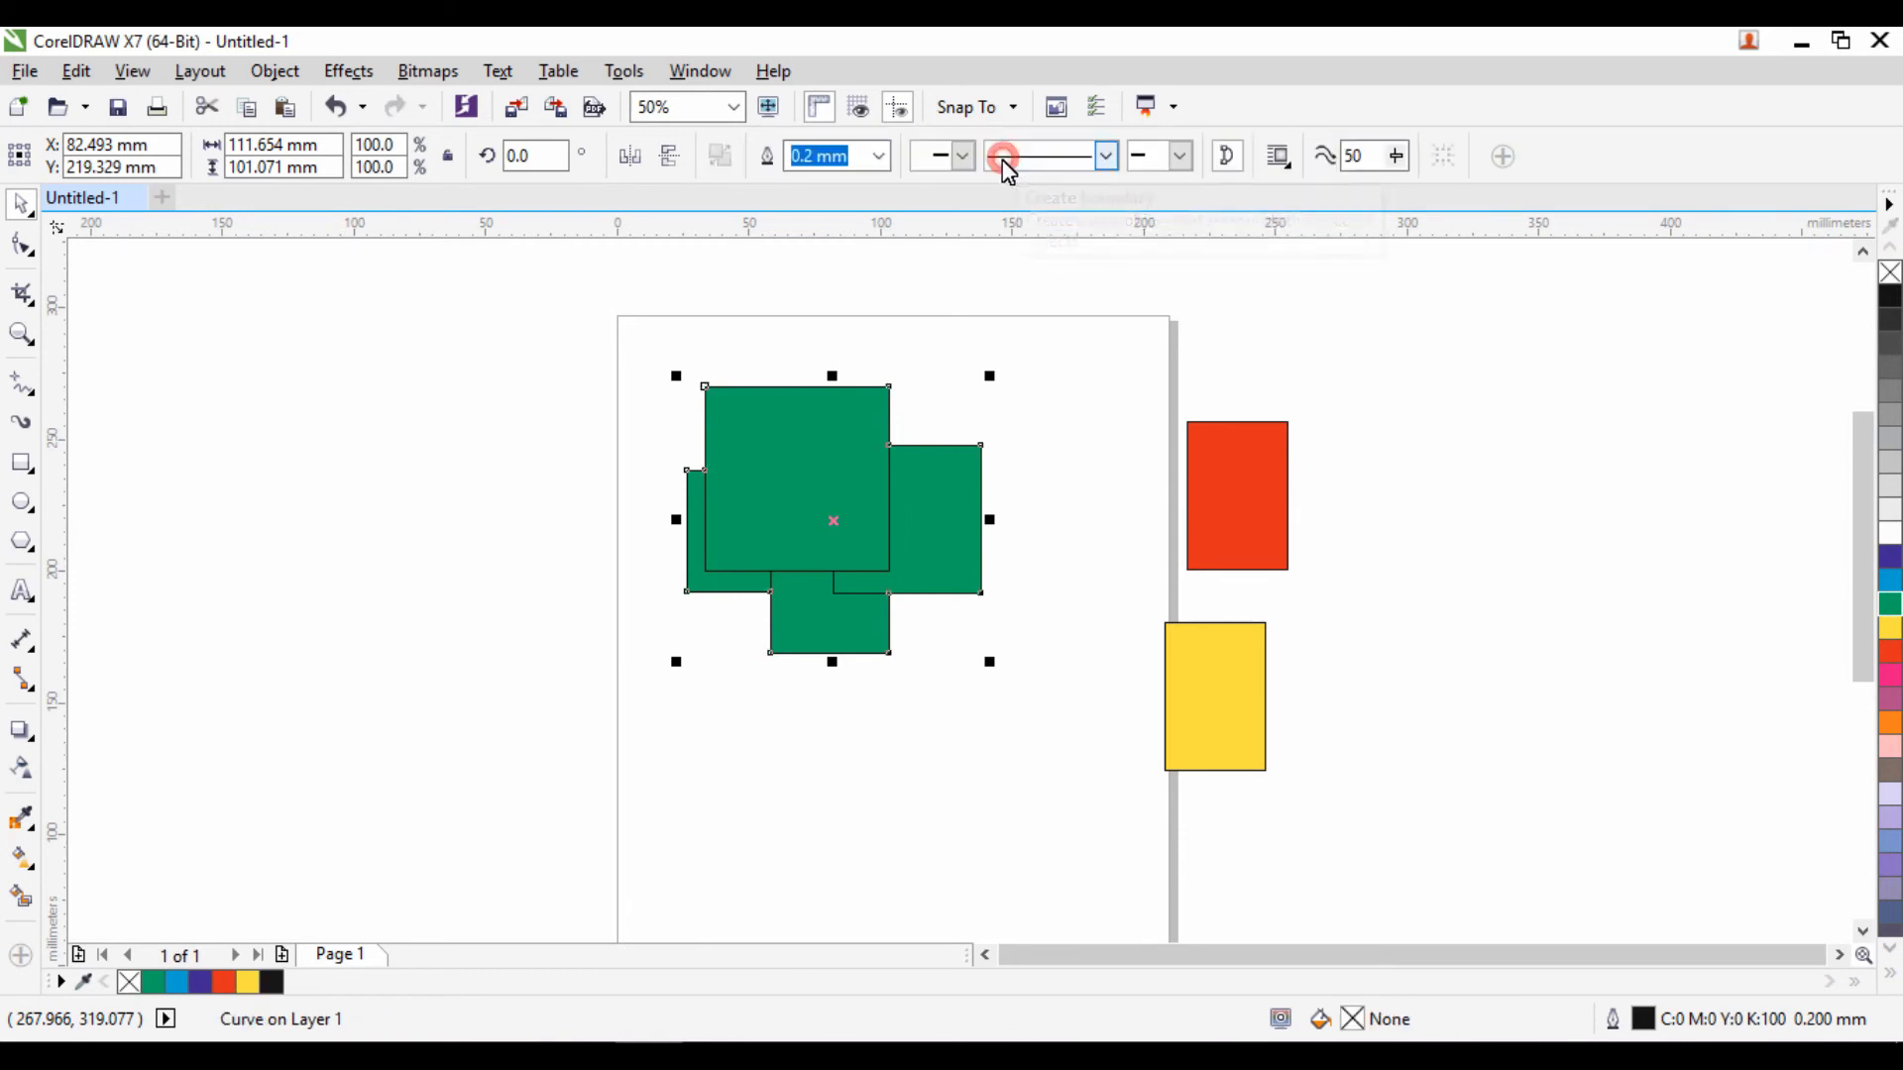
{"action": "left_click_drag", "start_coordinate": [731, 526], "coordinate": [303, 545]}
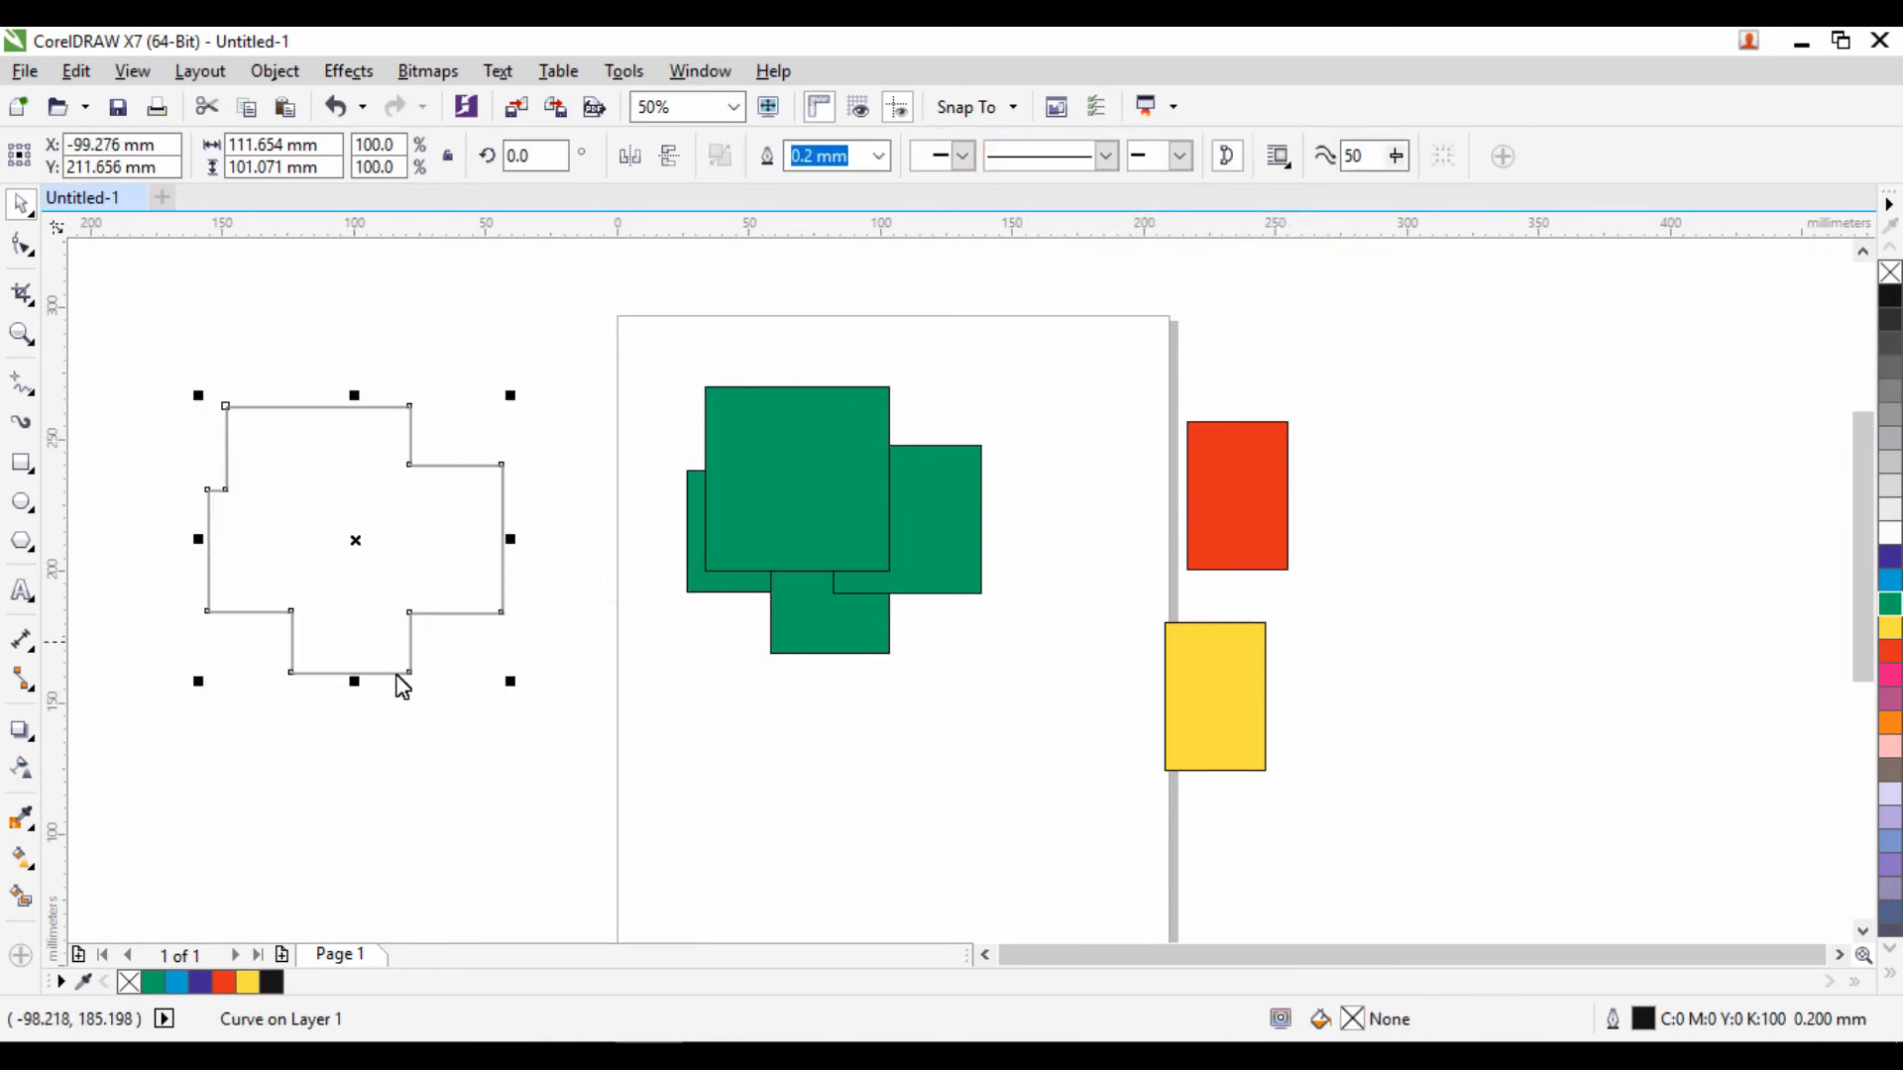